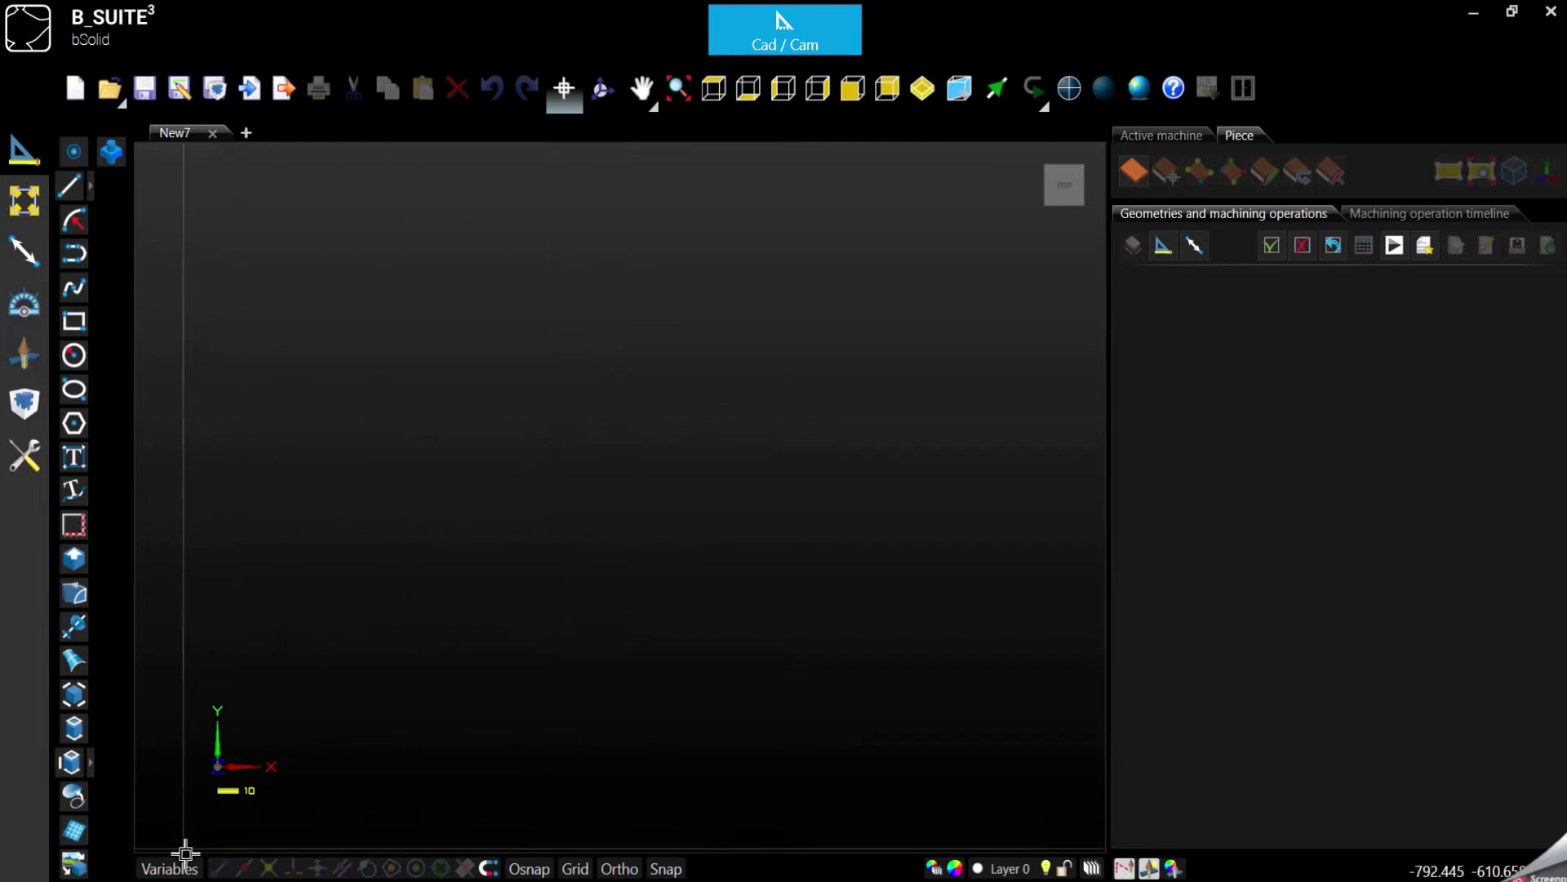
left_click(182, 872)
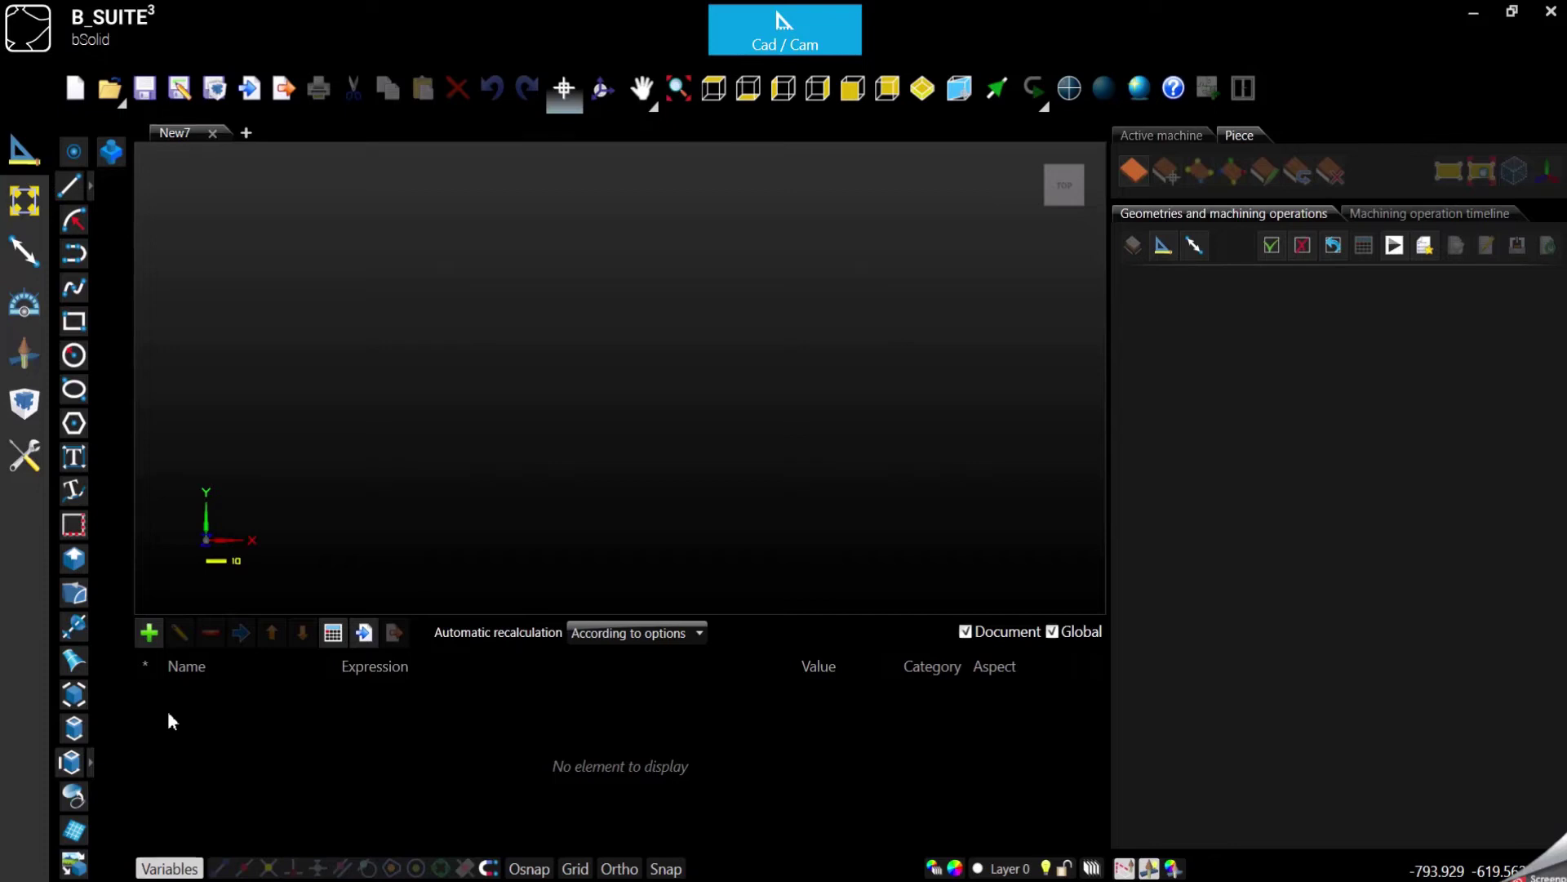
left_click(172, 869)
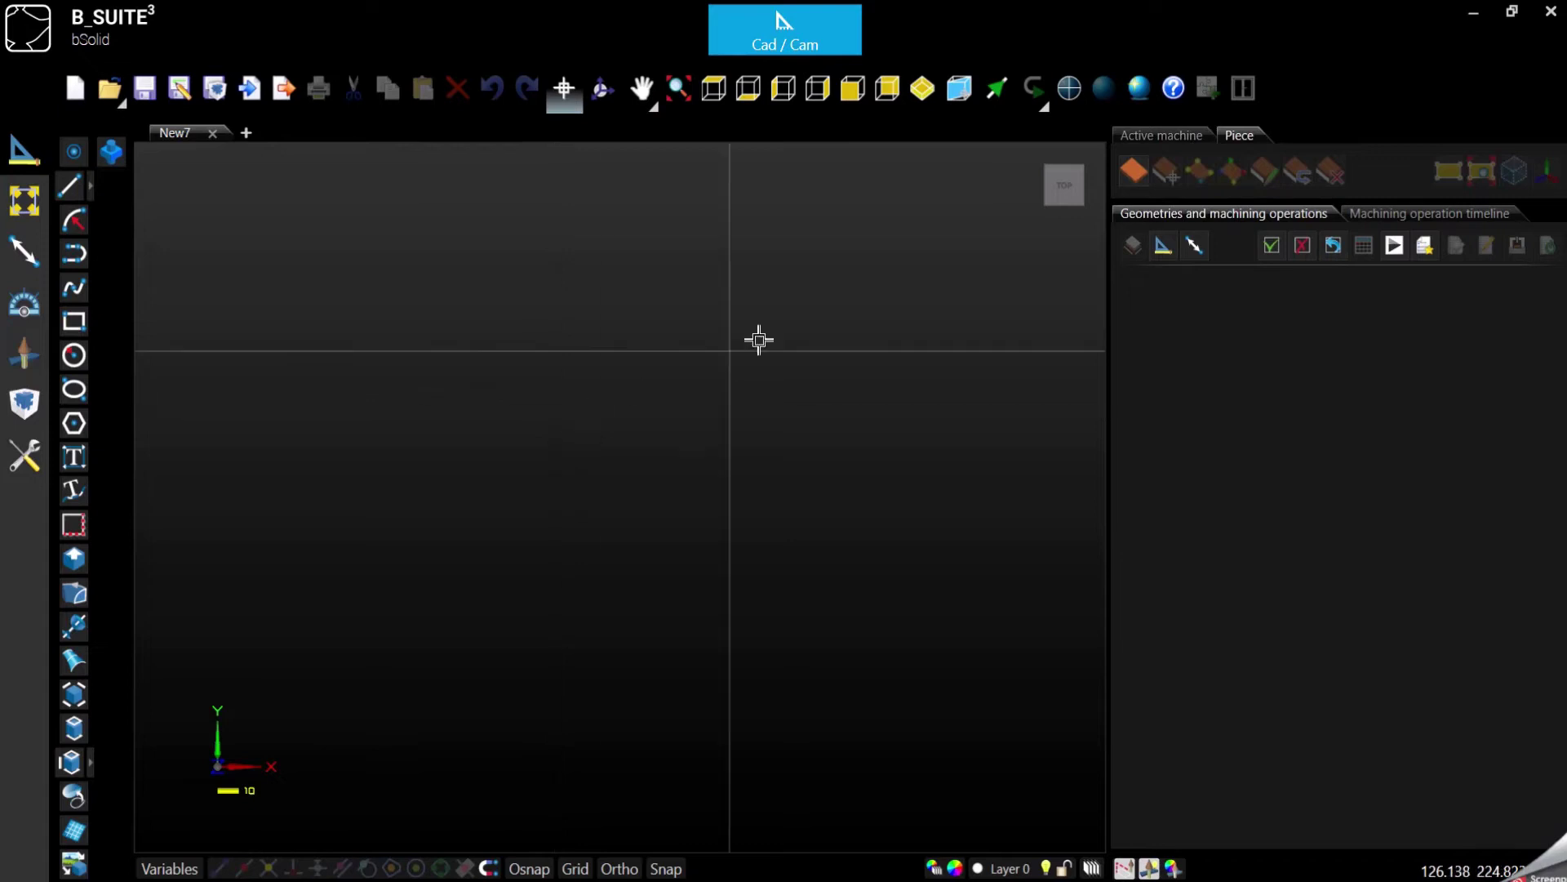
- Create a piece 1000 mm long, 500 mm wide and 19.2 mm thick with 0 mm excess material
left_click(1132, 173)
double_click(1459, 446)
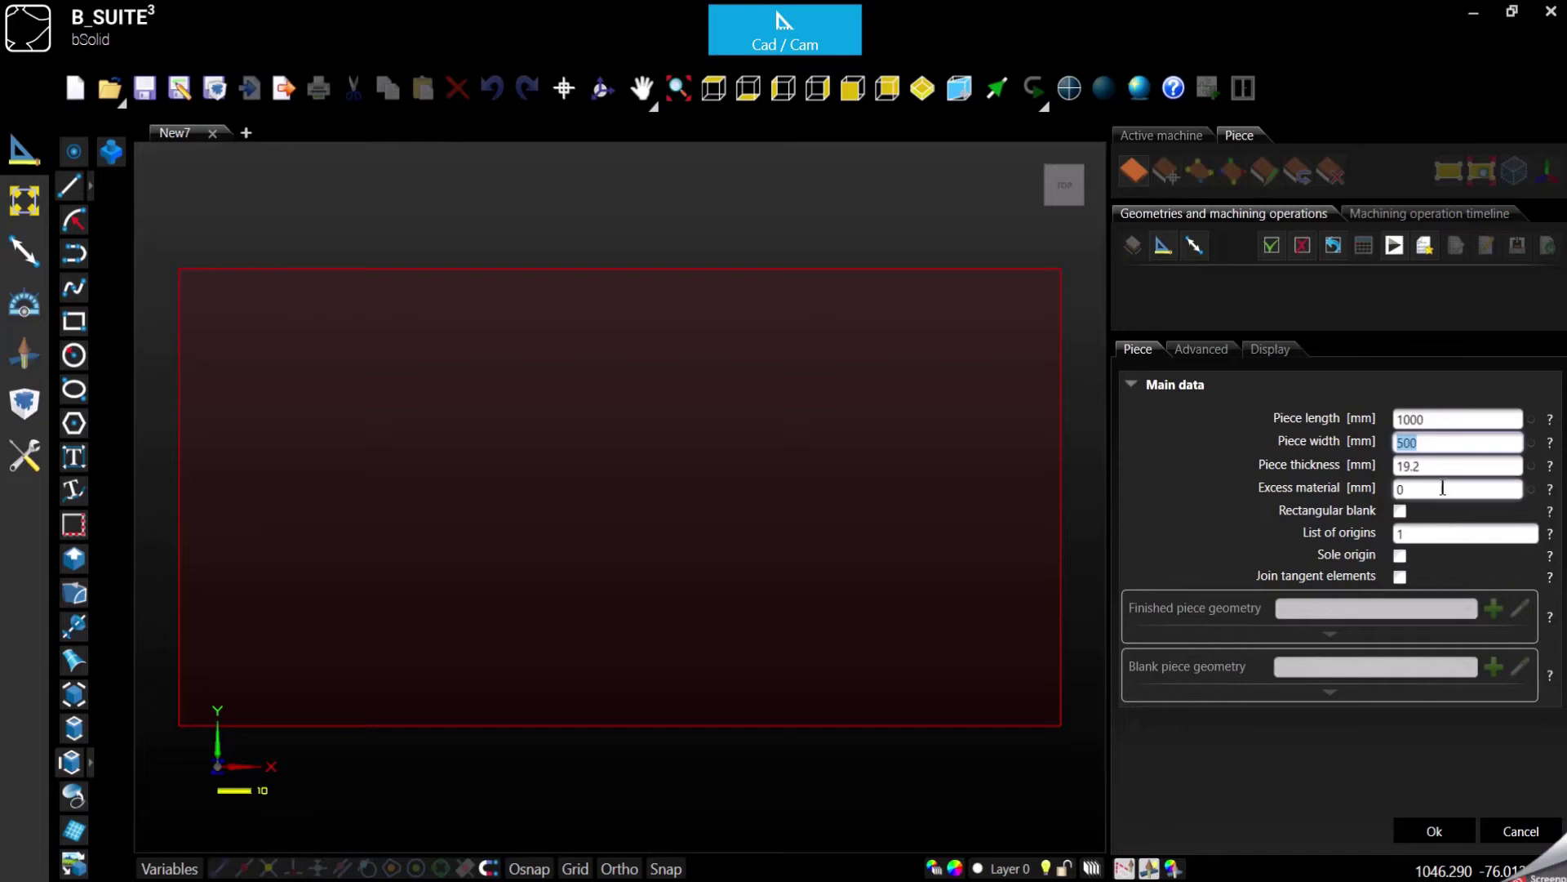
left_click(1434, 489)
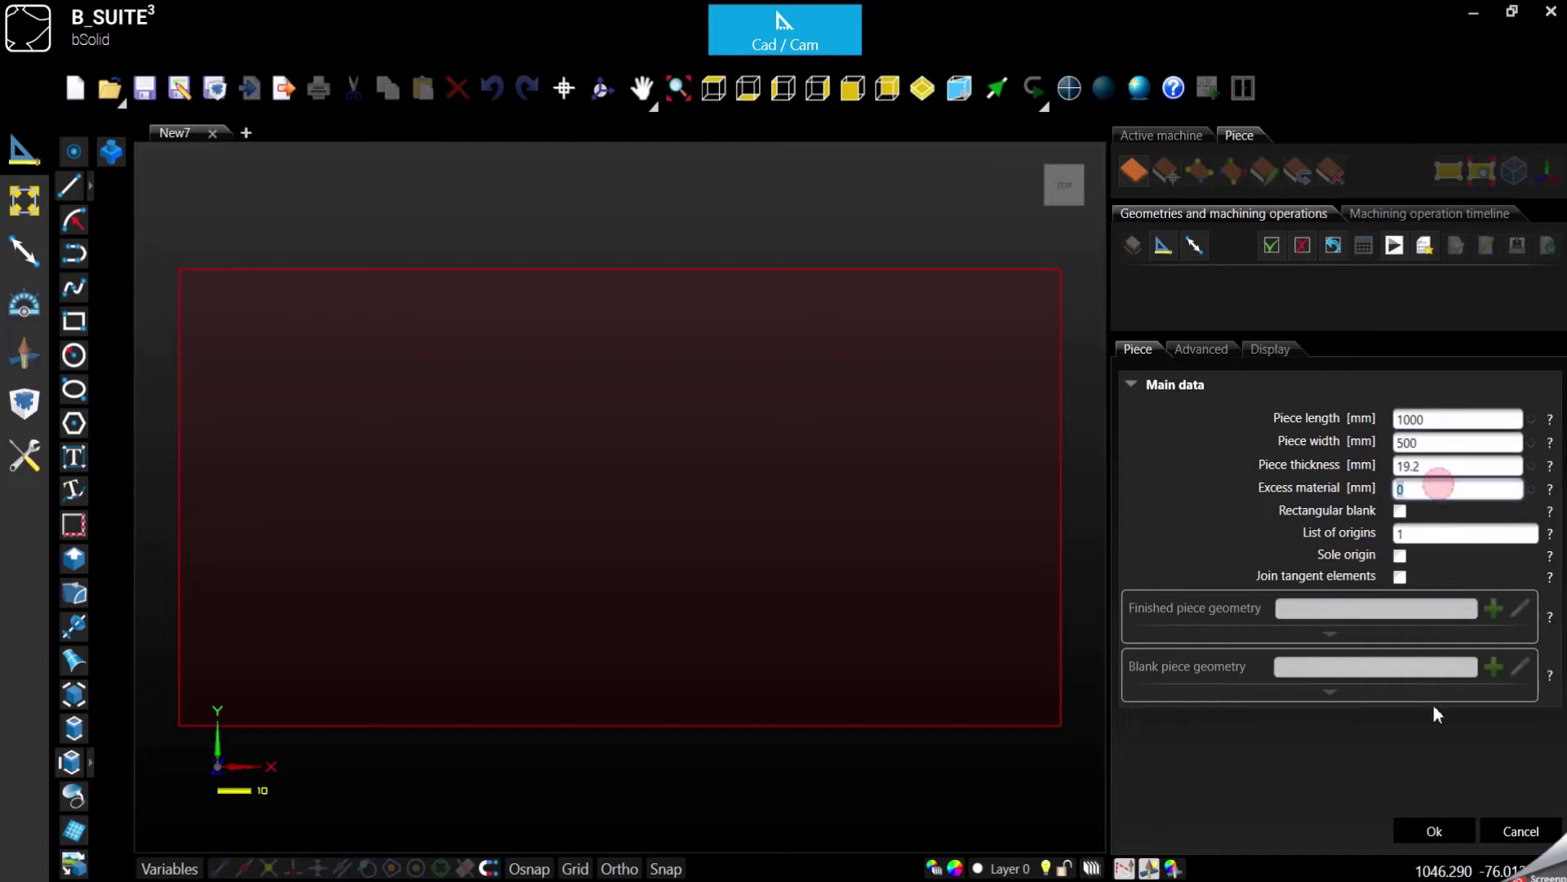
left_click(1450, 833)
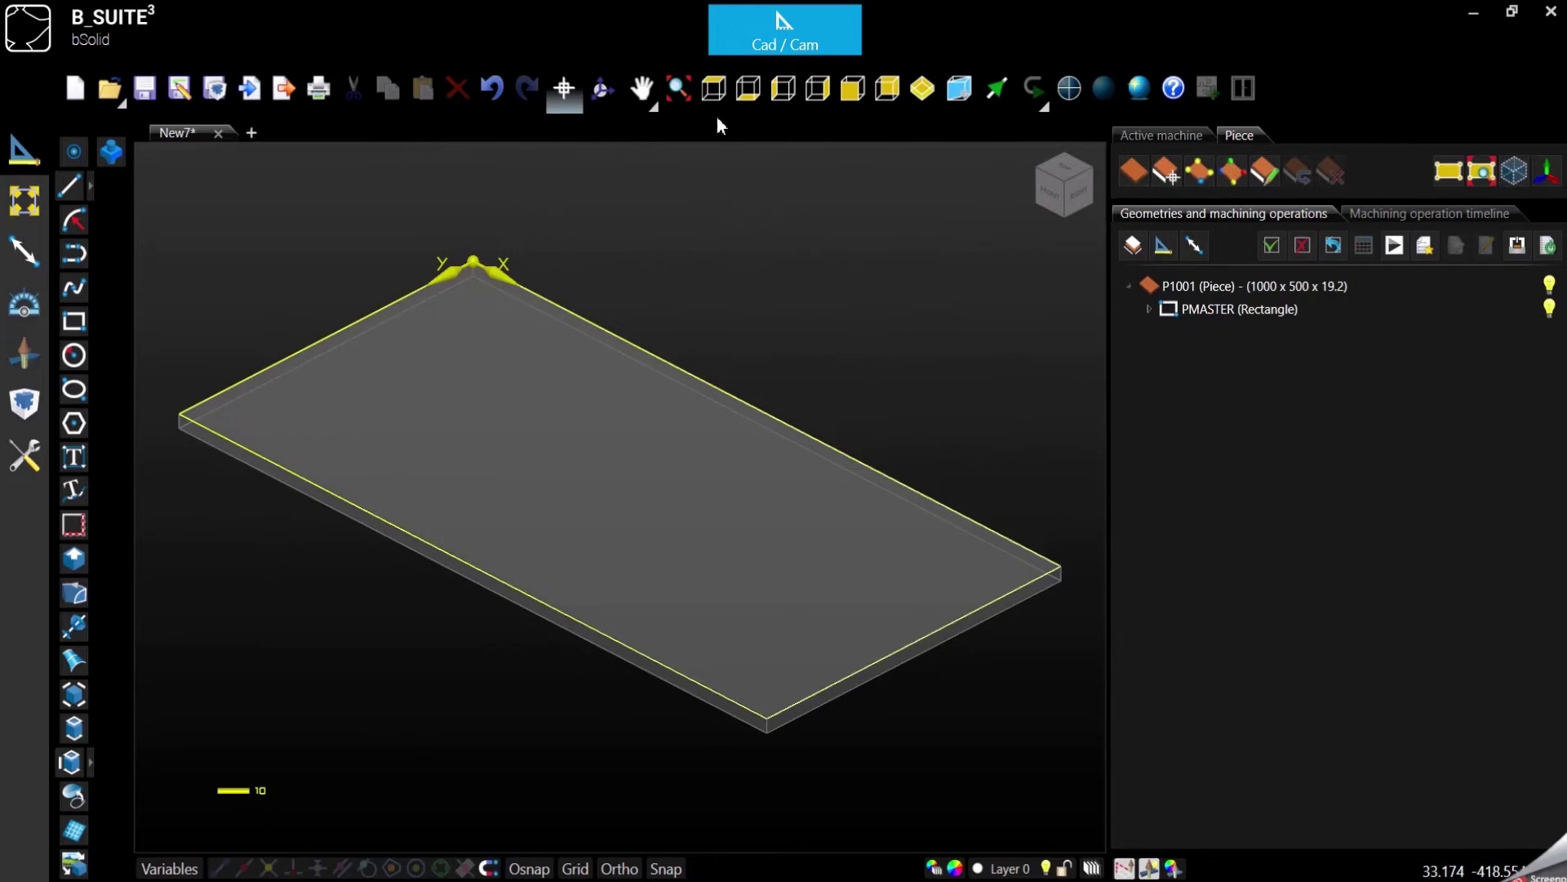
- Start a boring operation on the piece's top face, with x position lpz/2 and y position 40 mm
left_click(713, 87)
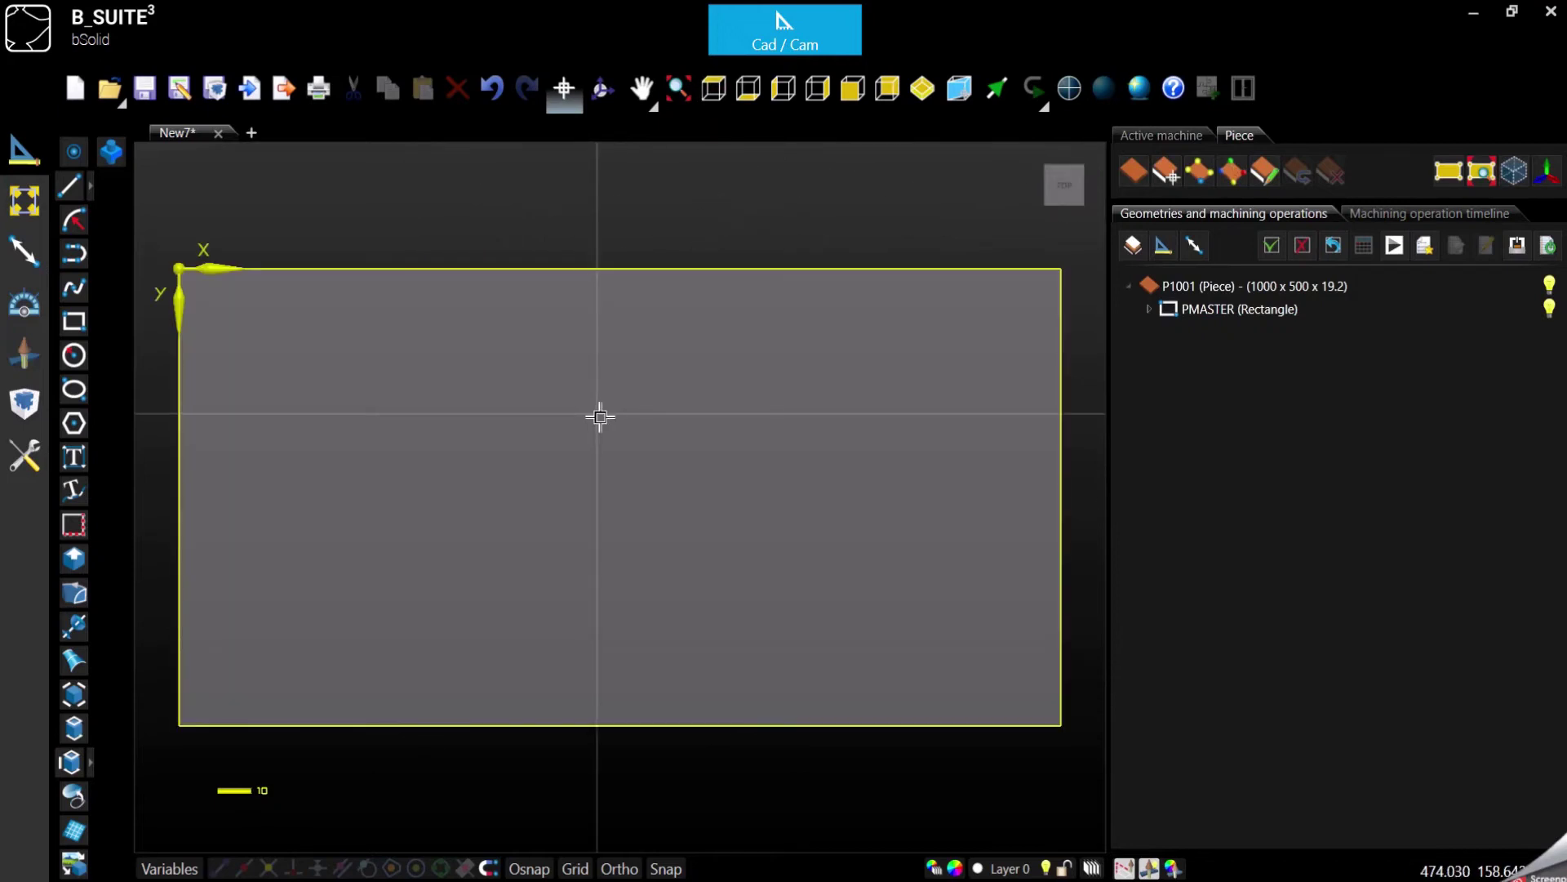
left_click(29, 363)
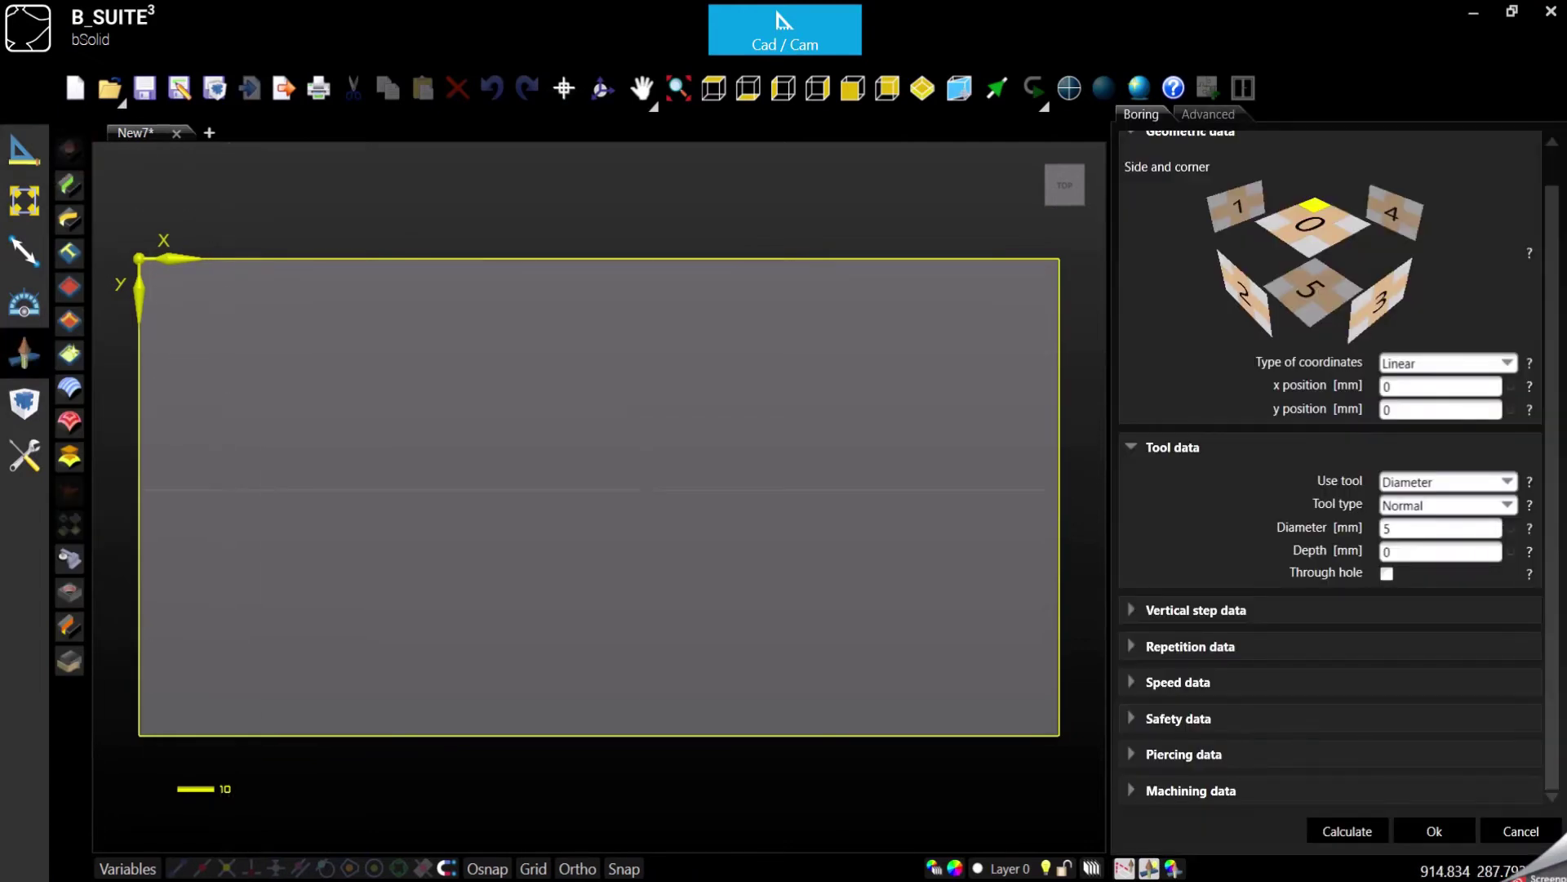
double_click(1403, 389)
scroll(1404, 391, "up", 1)
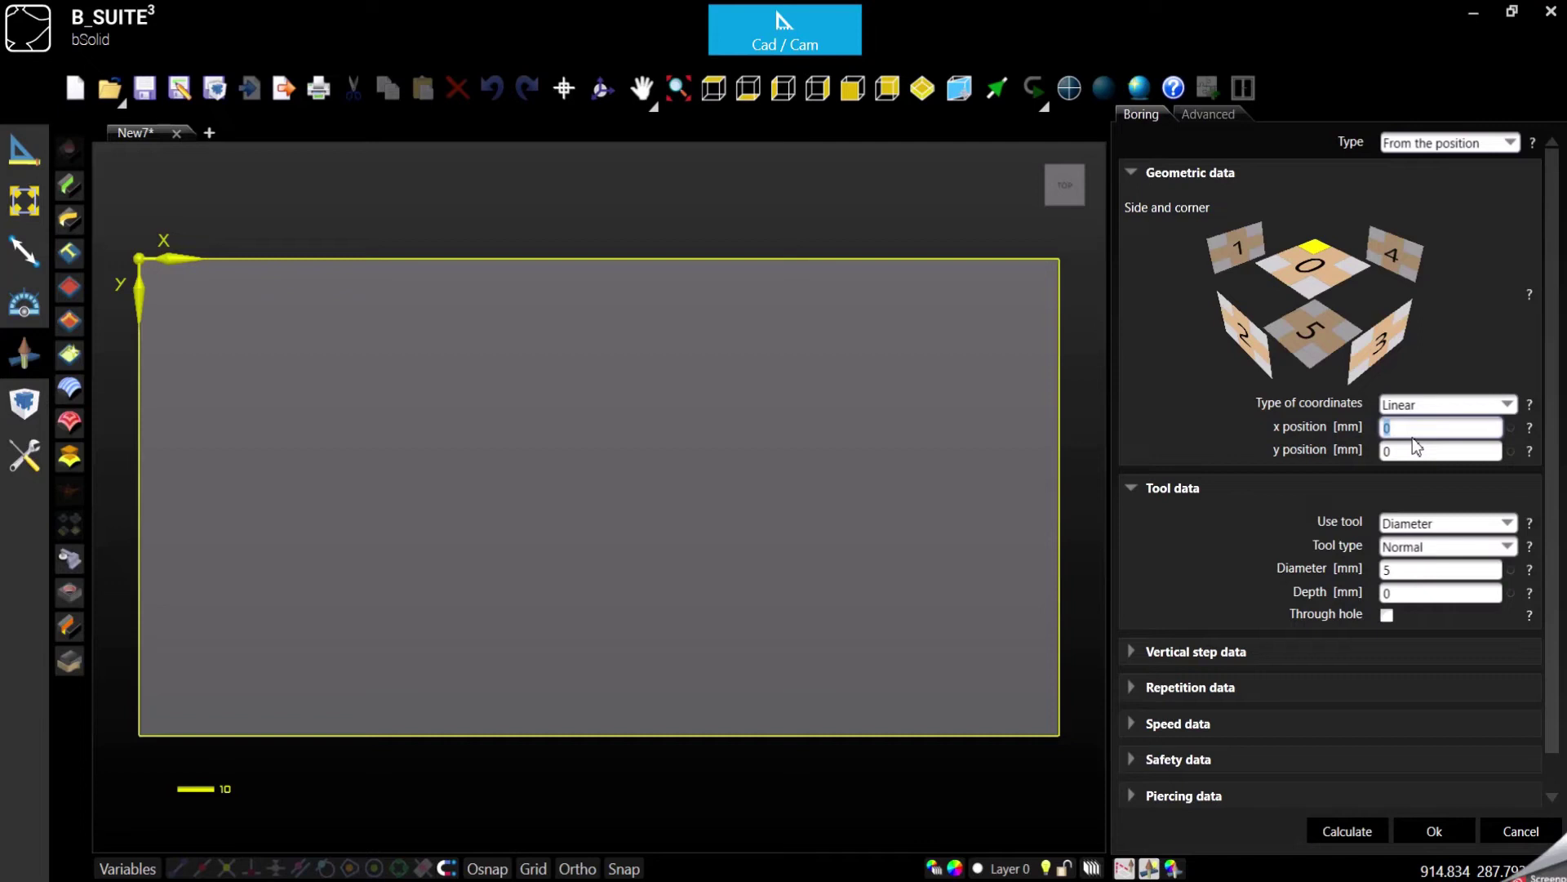
type("lpz/2")
key("Tab")
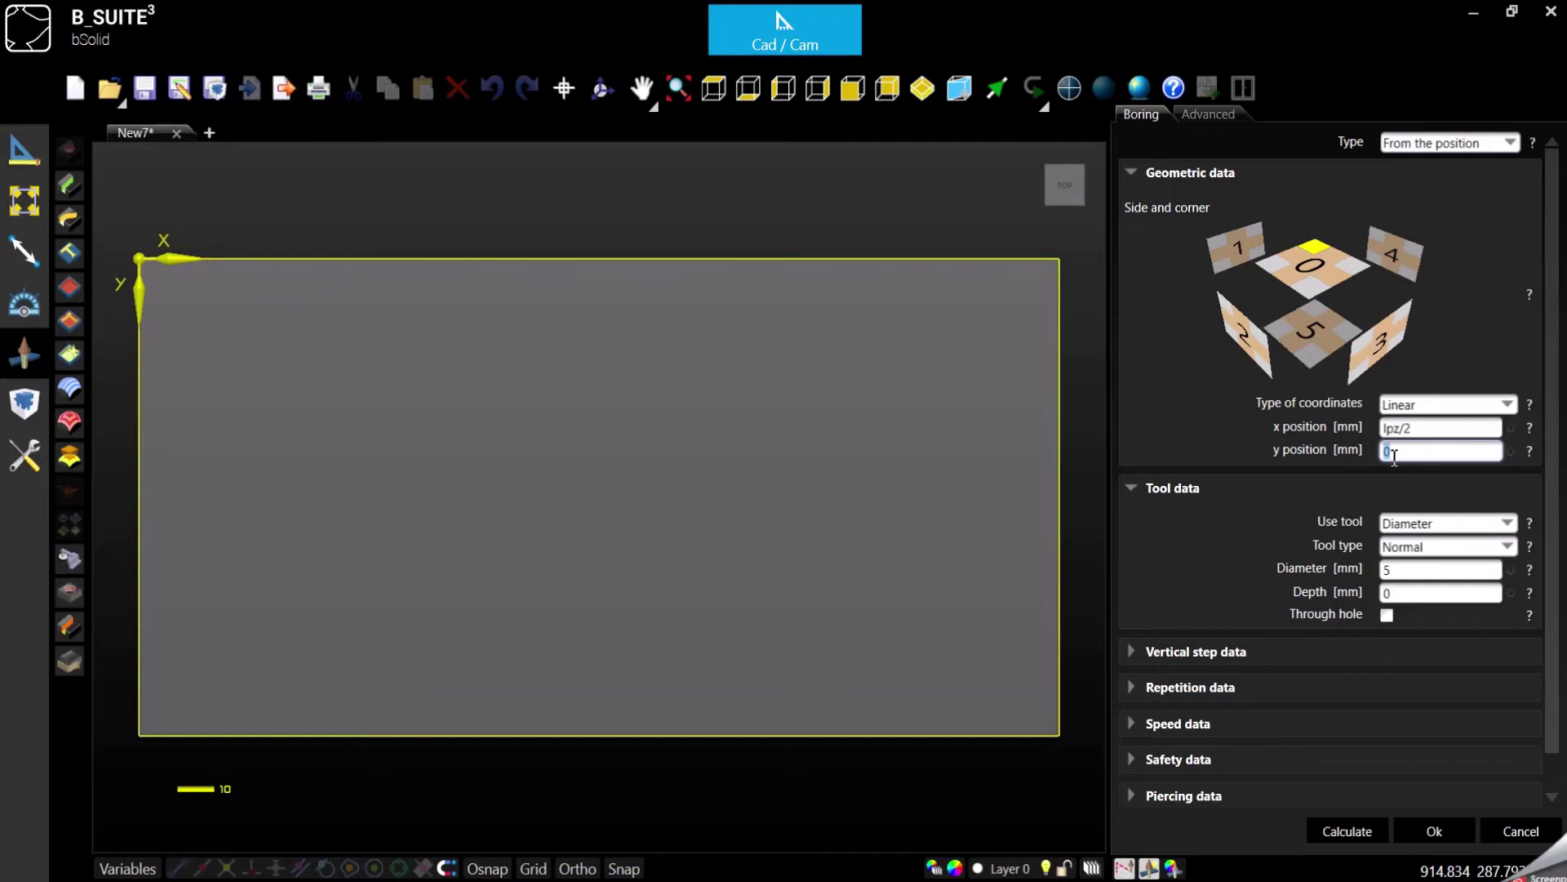
type("40")
- Set the boring diameter to 8 mm and its depth to 12 mm
double_click(1399, 571)
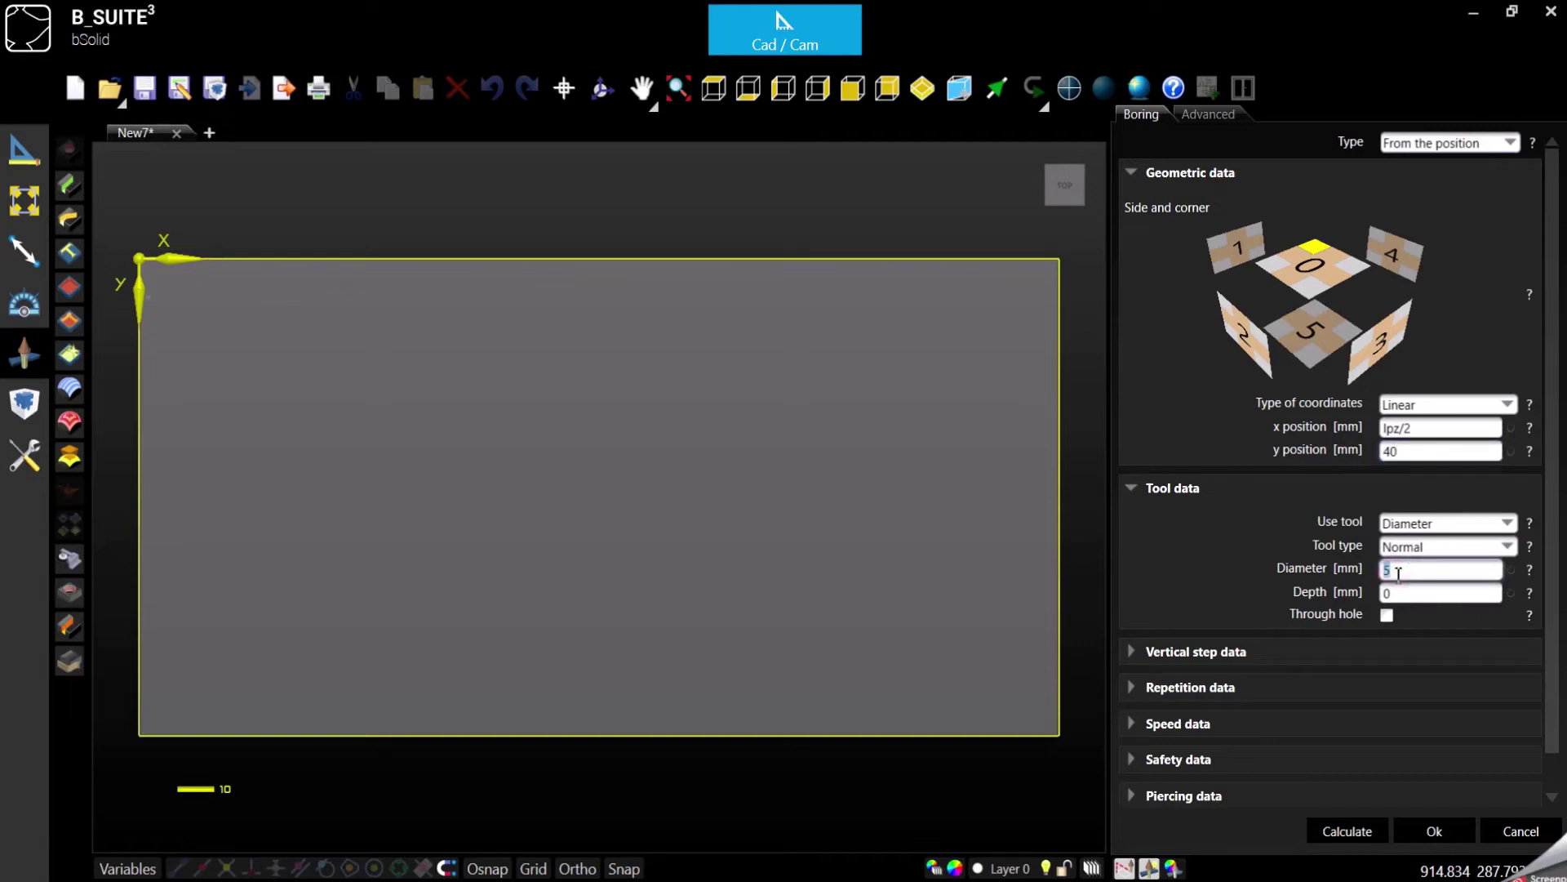
type("8")
double_click(1395, 592)
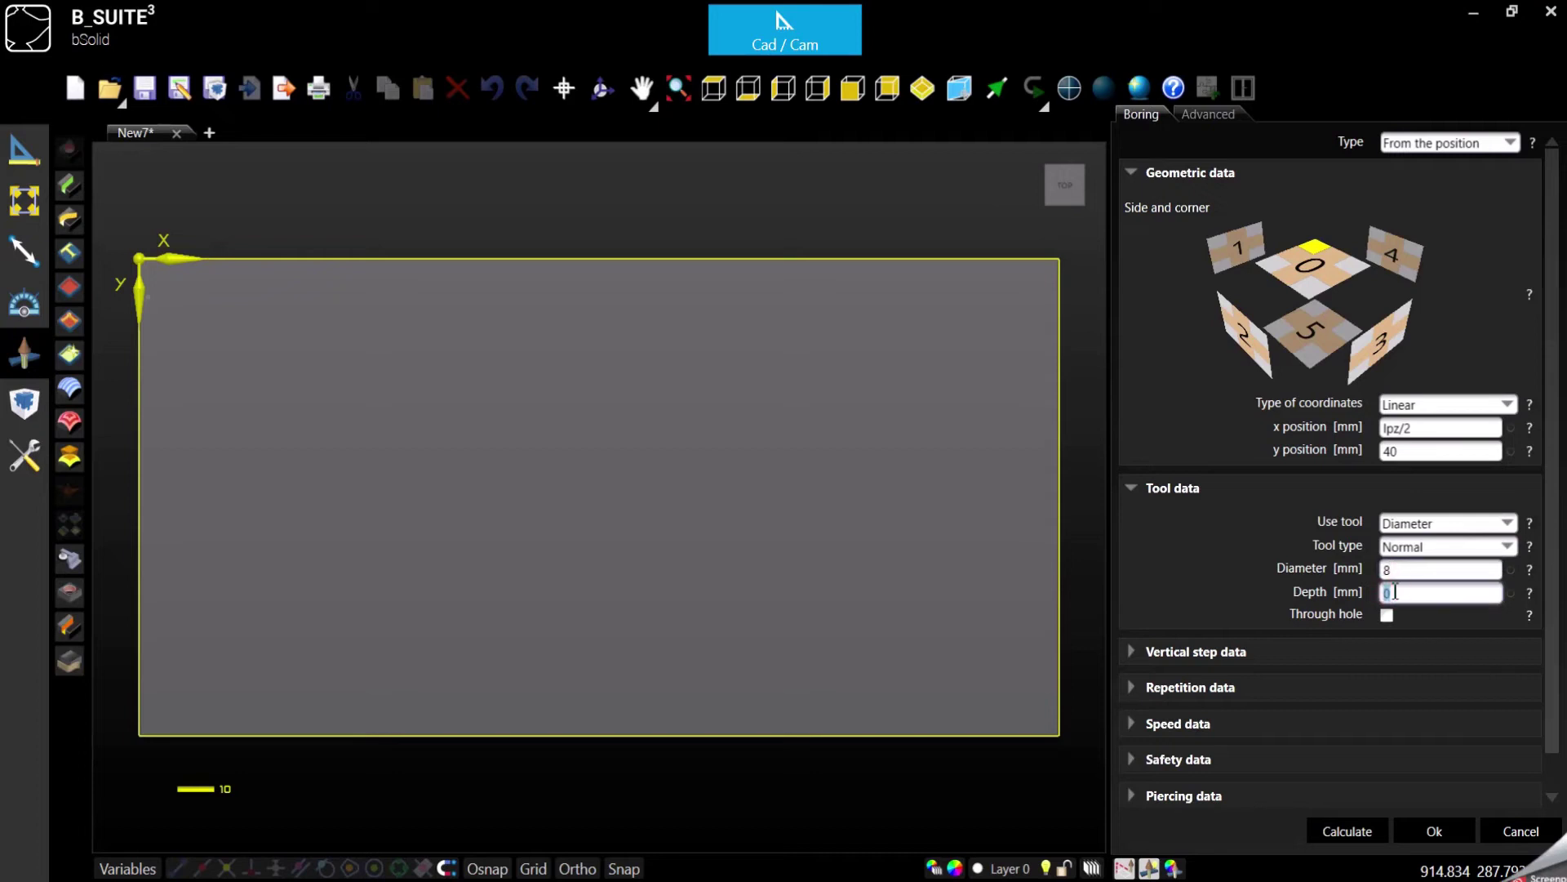
type("12")
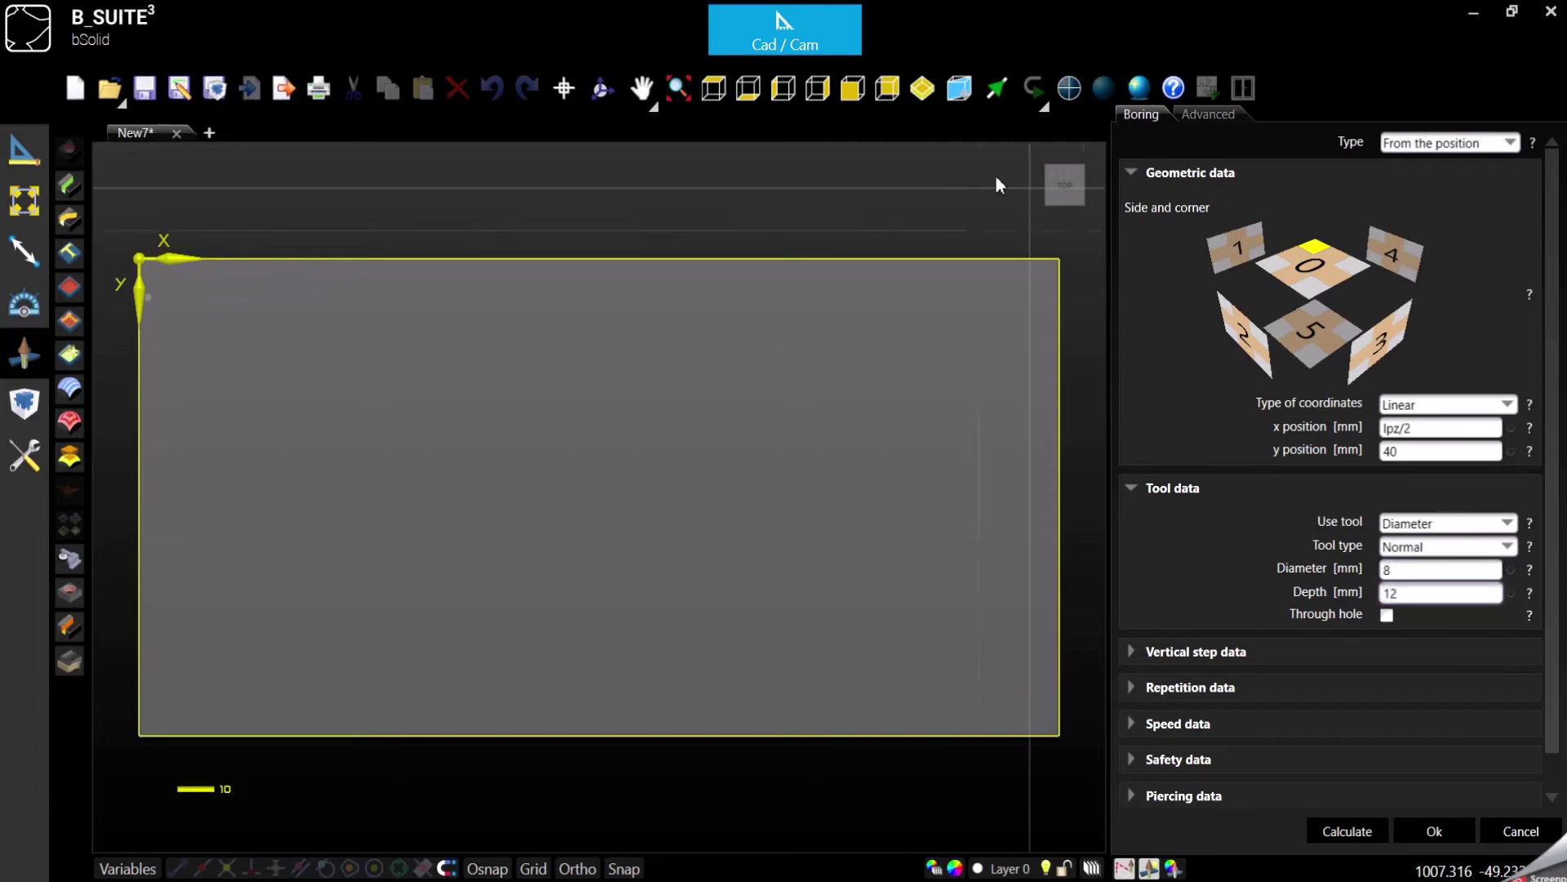
- Apply the boring from the other three corners of side 0 as well, so all four are used
left_click(923, 87)
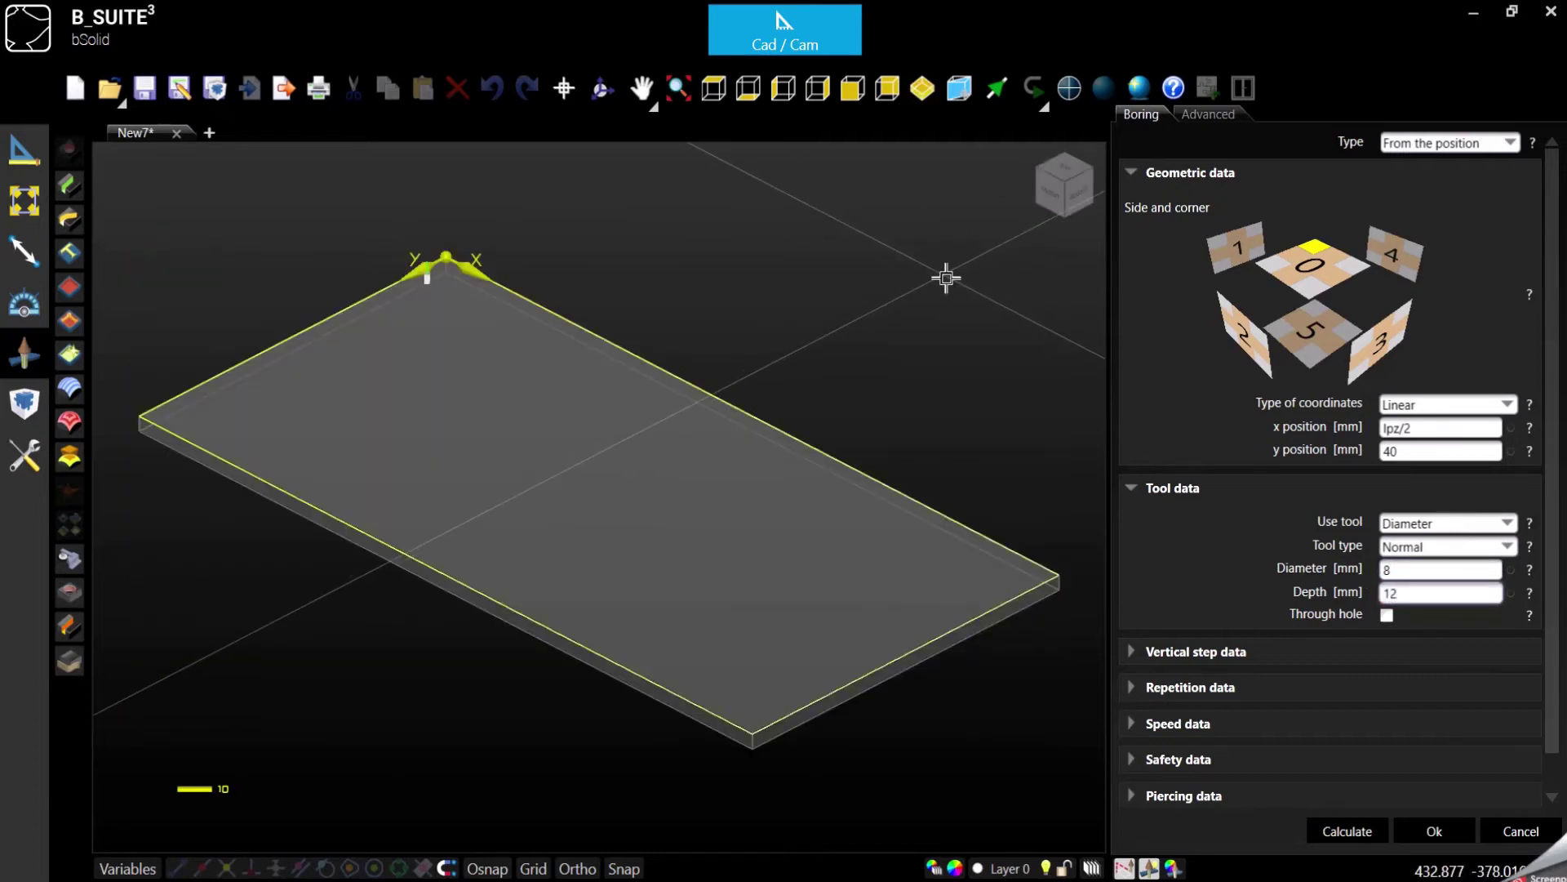
double_click(1414, 427)
double_click(1414, 451)
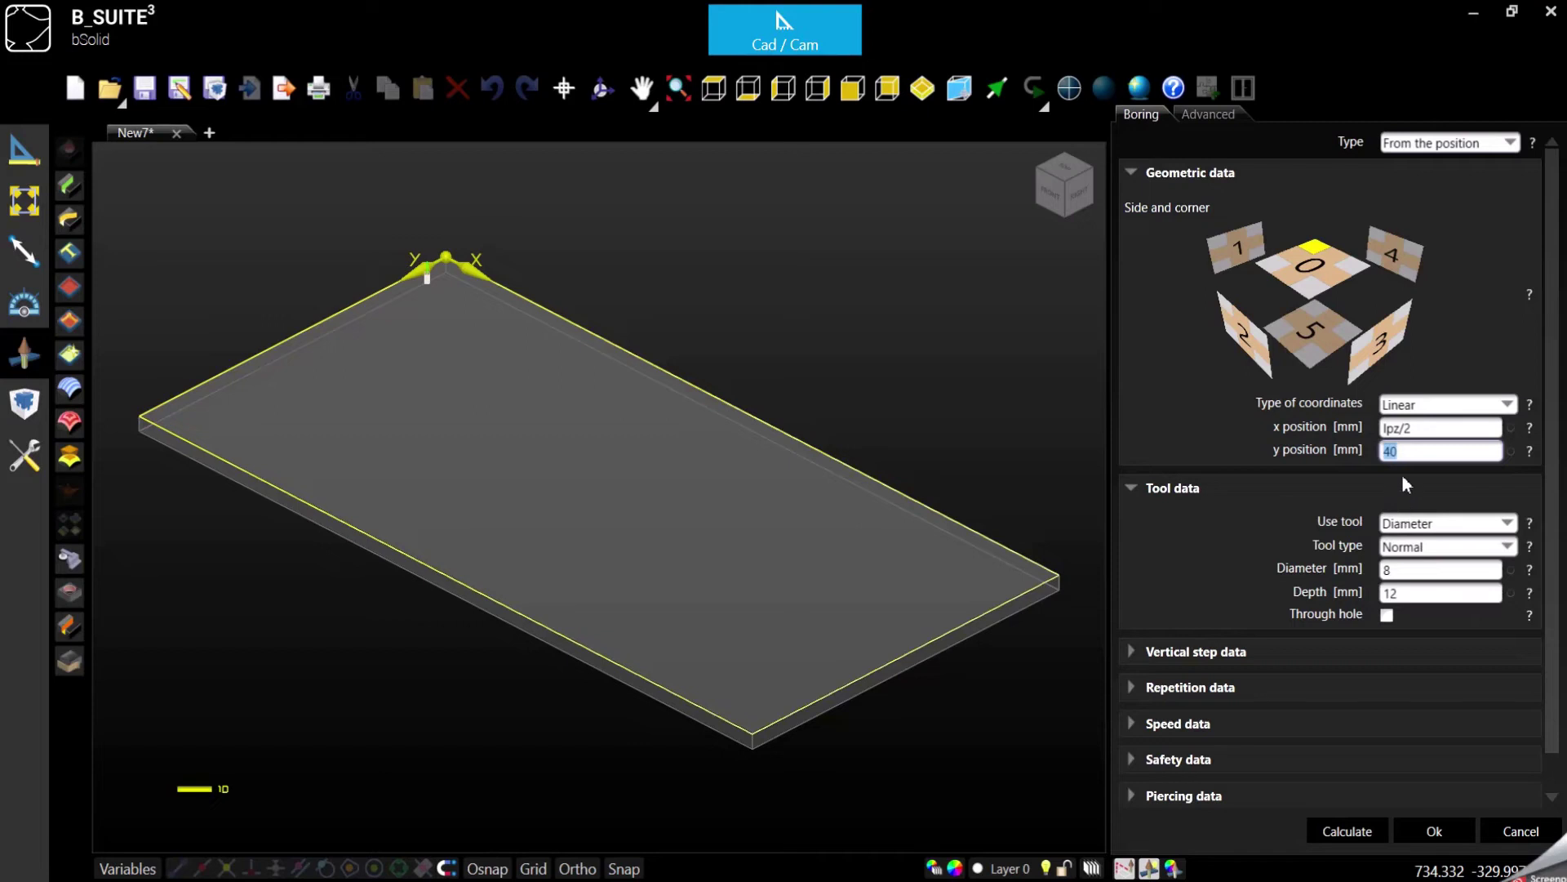
left_click(1271, 263)
left_click(1310, 287)
left_click(1355, 262)
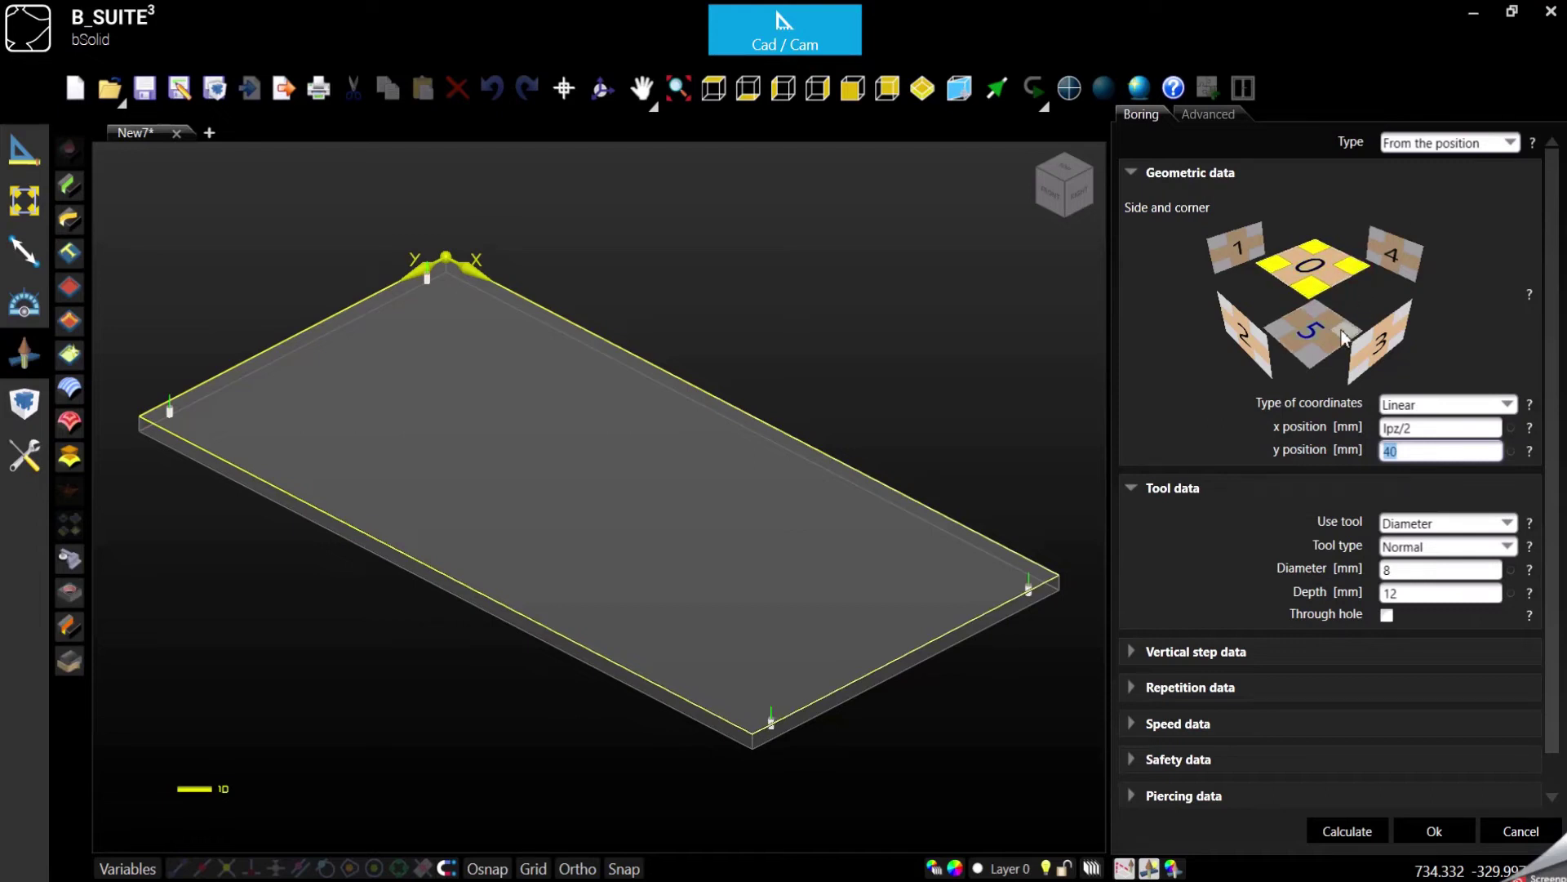
- Give the boring a linear repetition with 2 repetitions
left_click(1132, 689)
left_click(1434, 722)
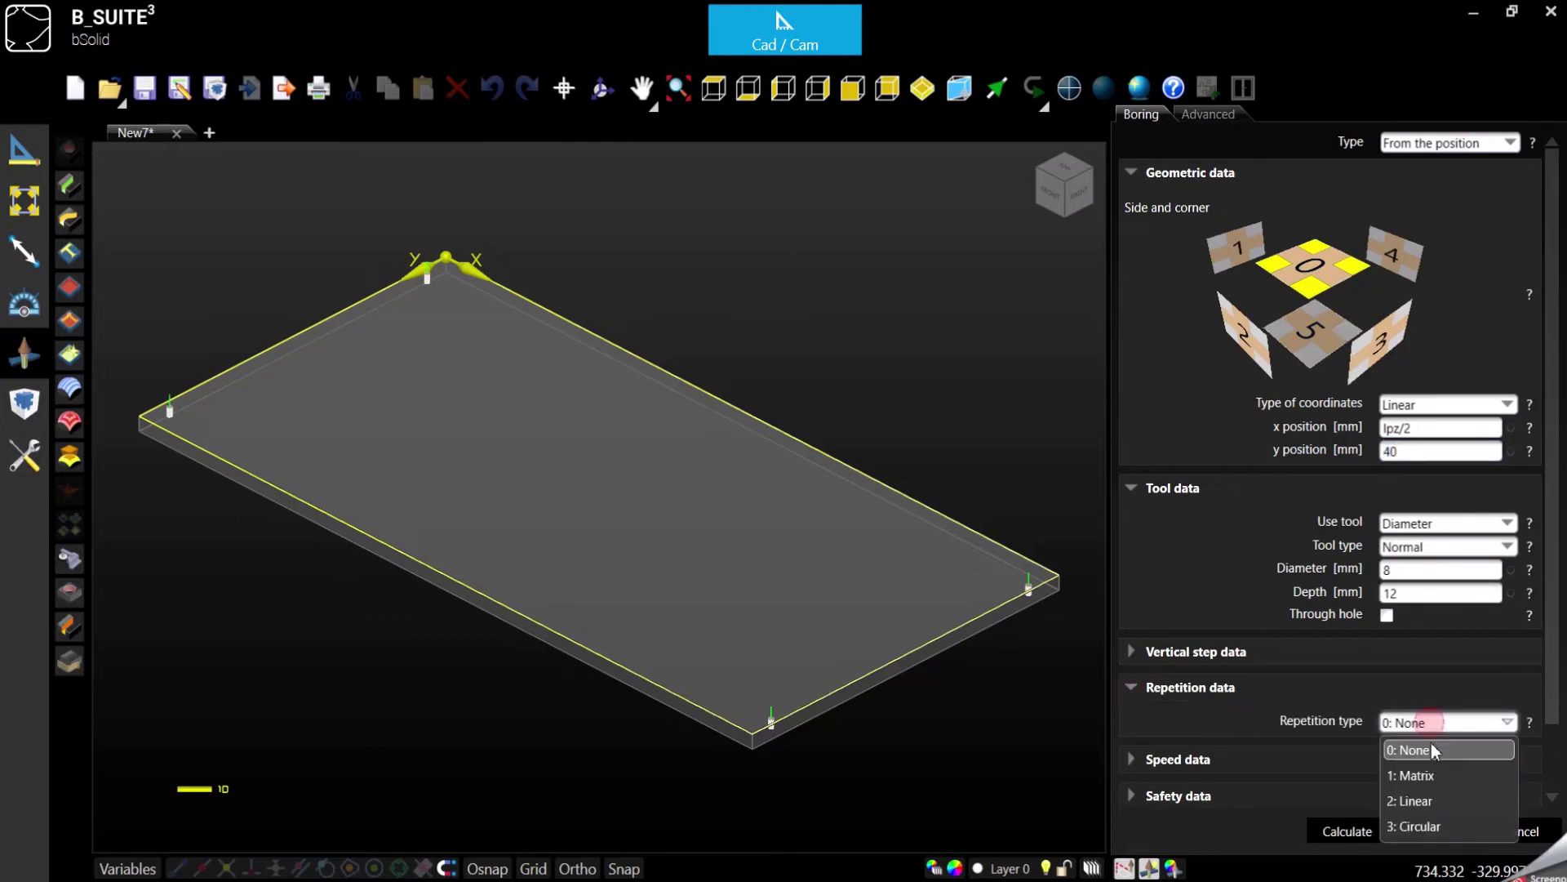
left_click(1428, 801)
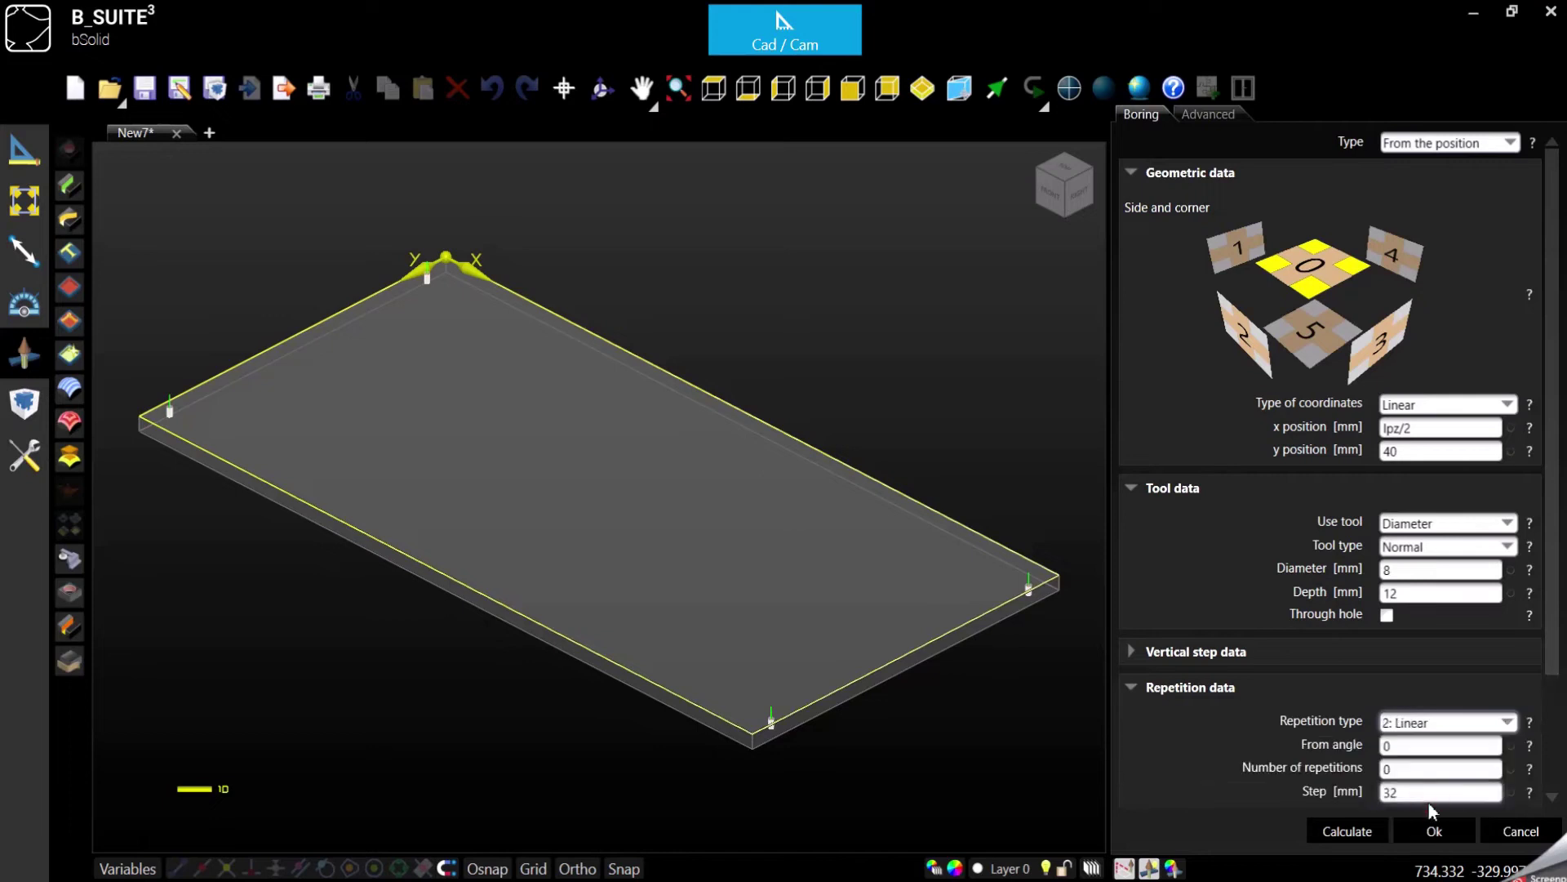
double_click(1416, 746)
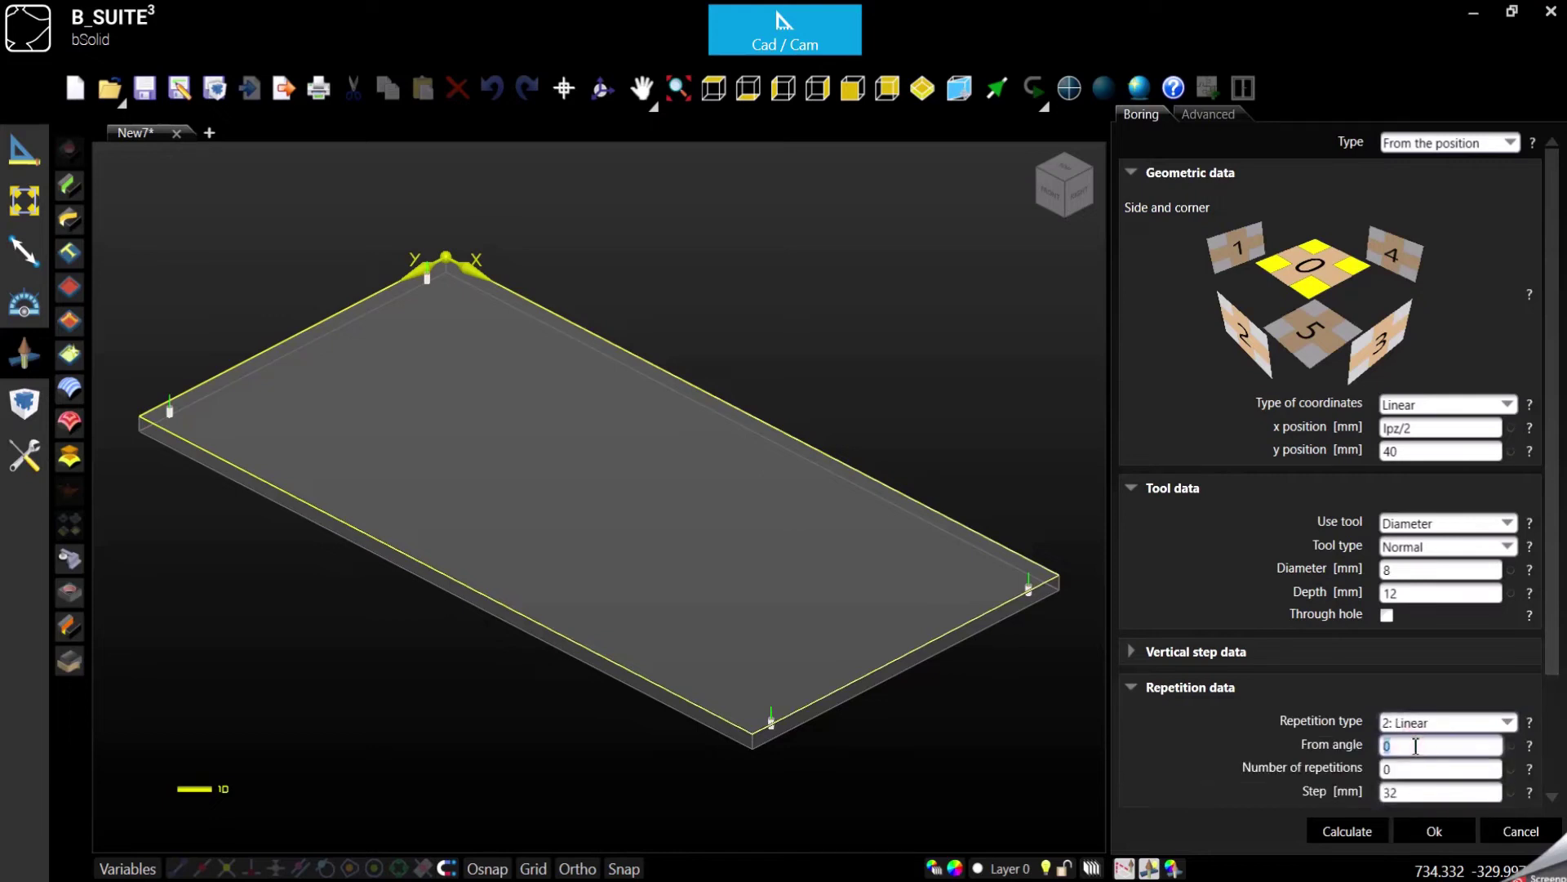
key("Tab")
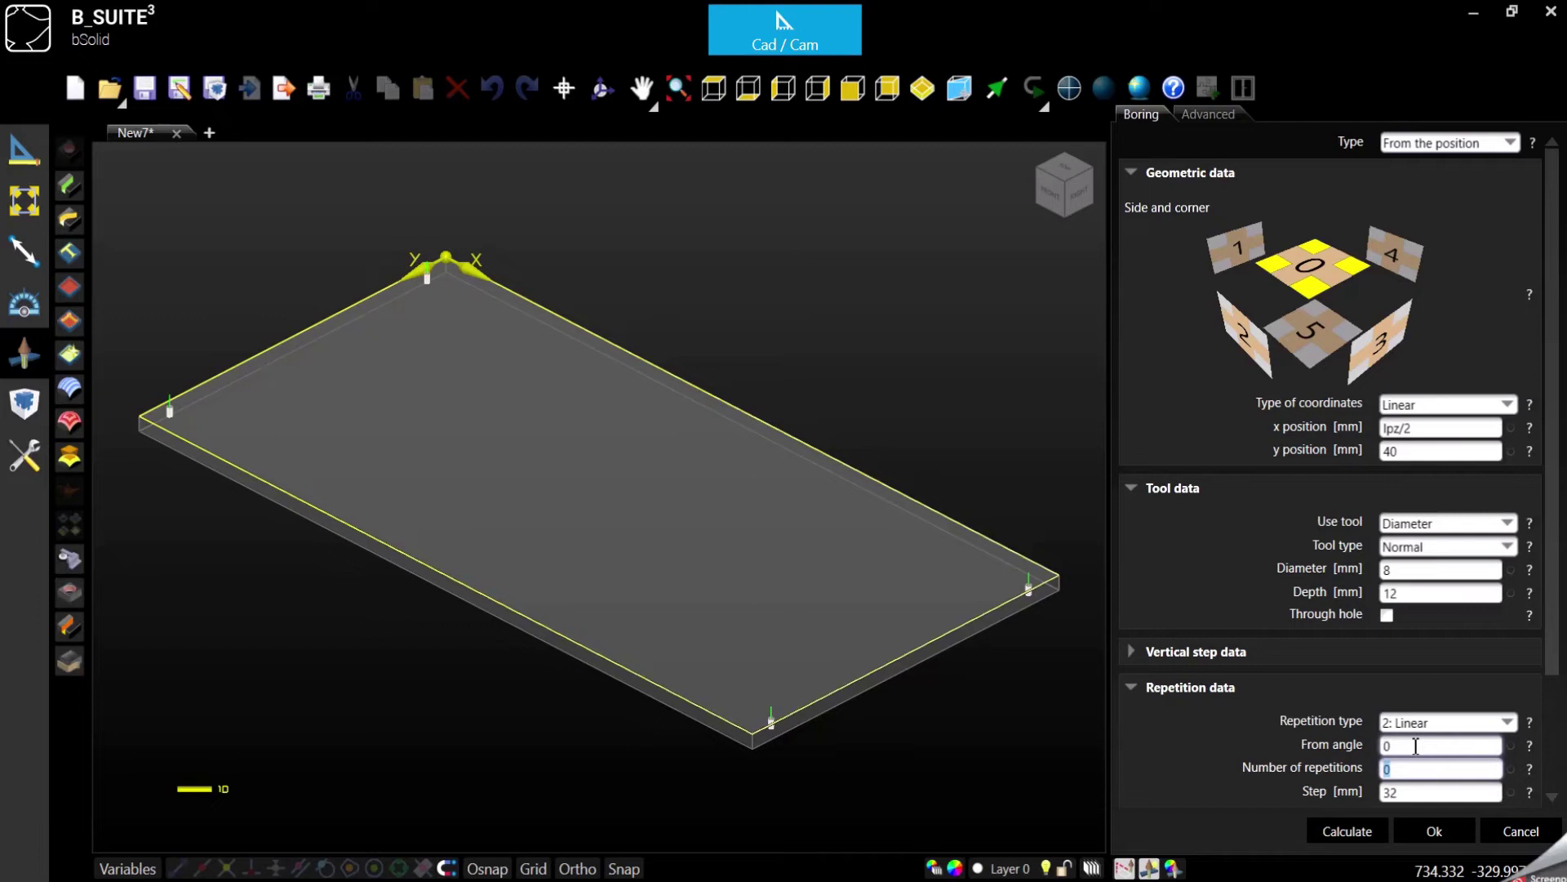
type("2")
key("Tab")
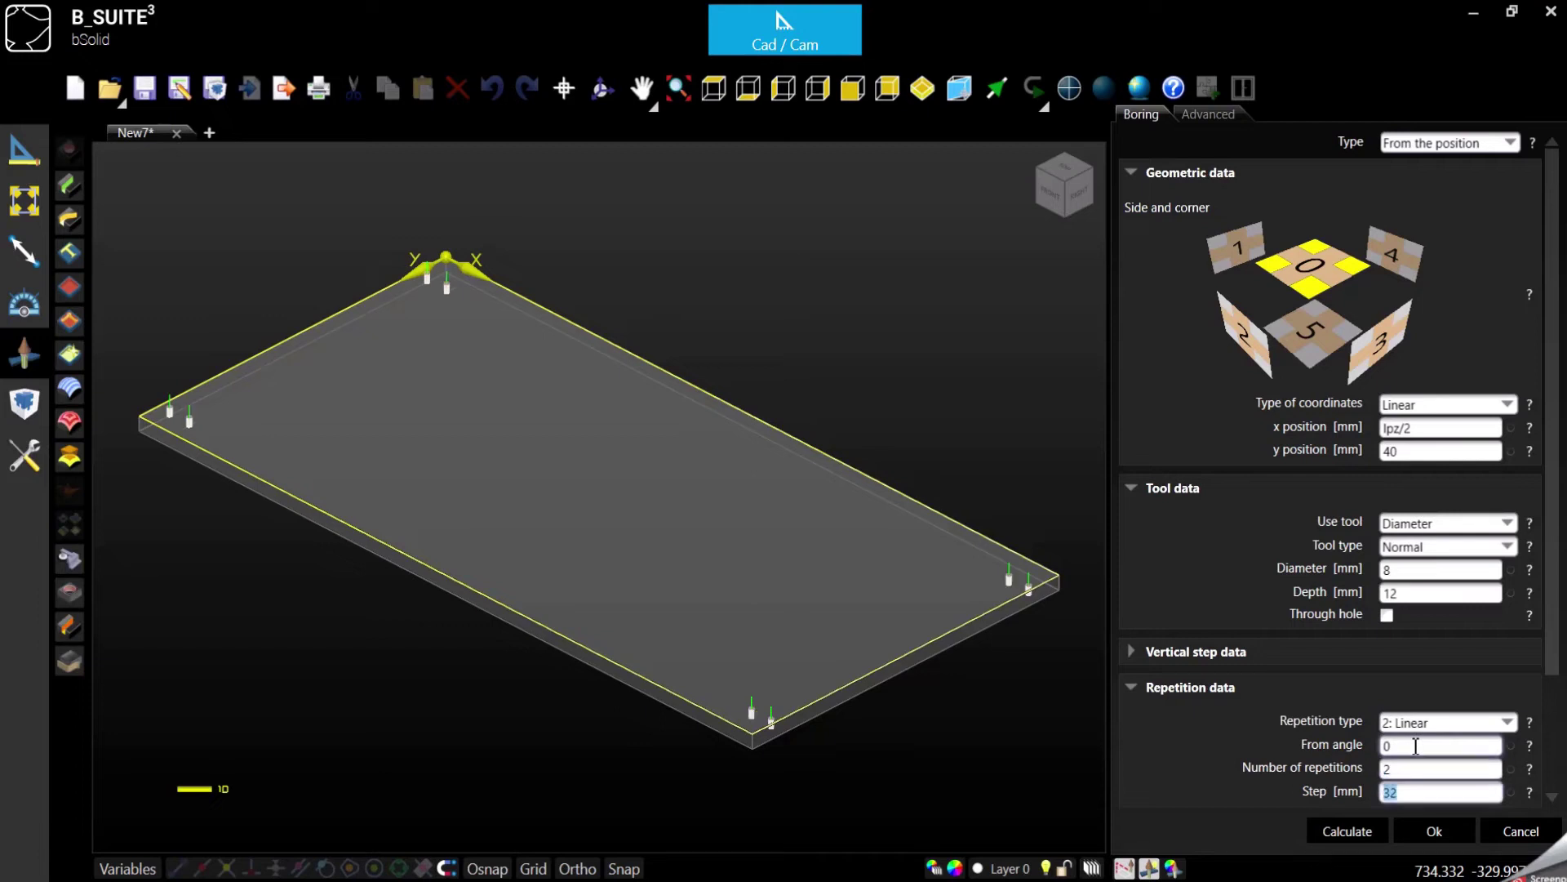
- Try repetition angles of 90 and 45 degrees, settle on 90, and confirm the boring operation
double_click(1416, 745)
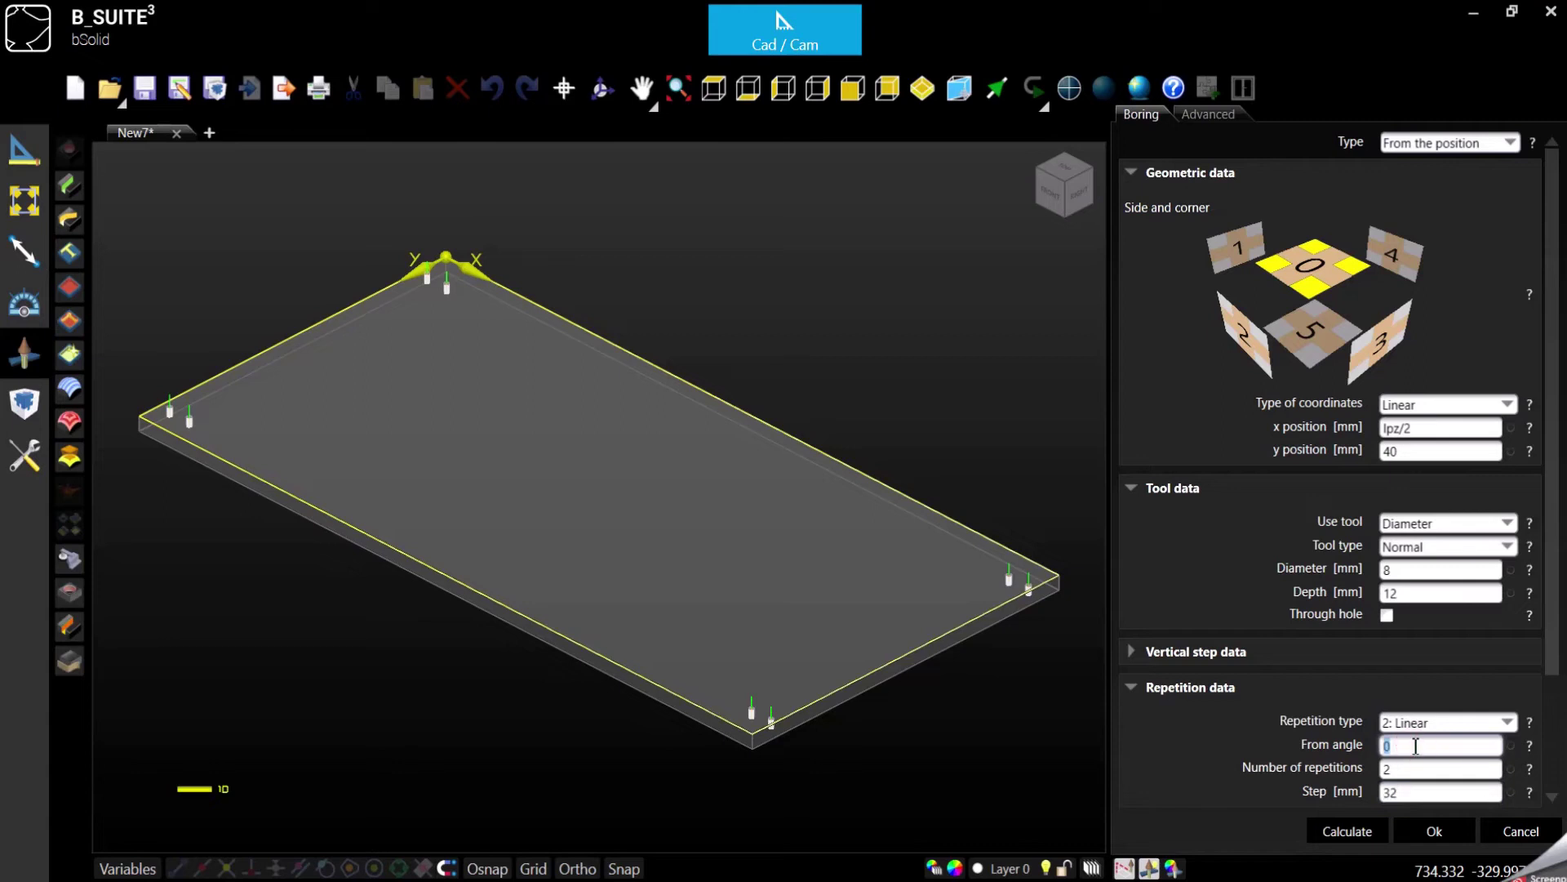
type("90")
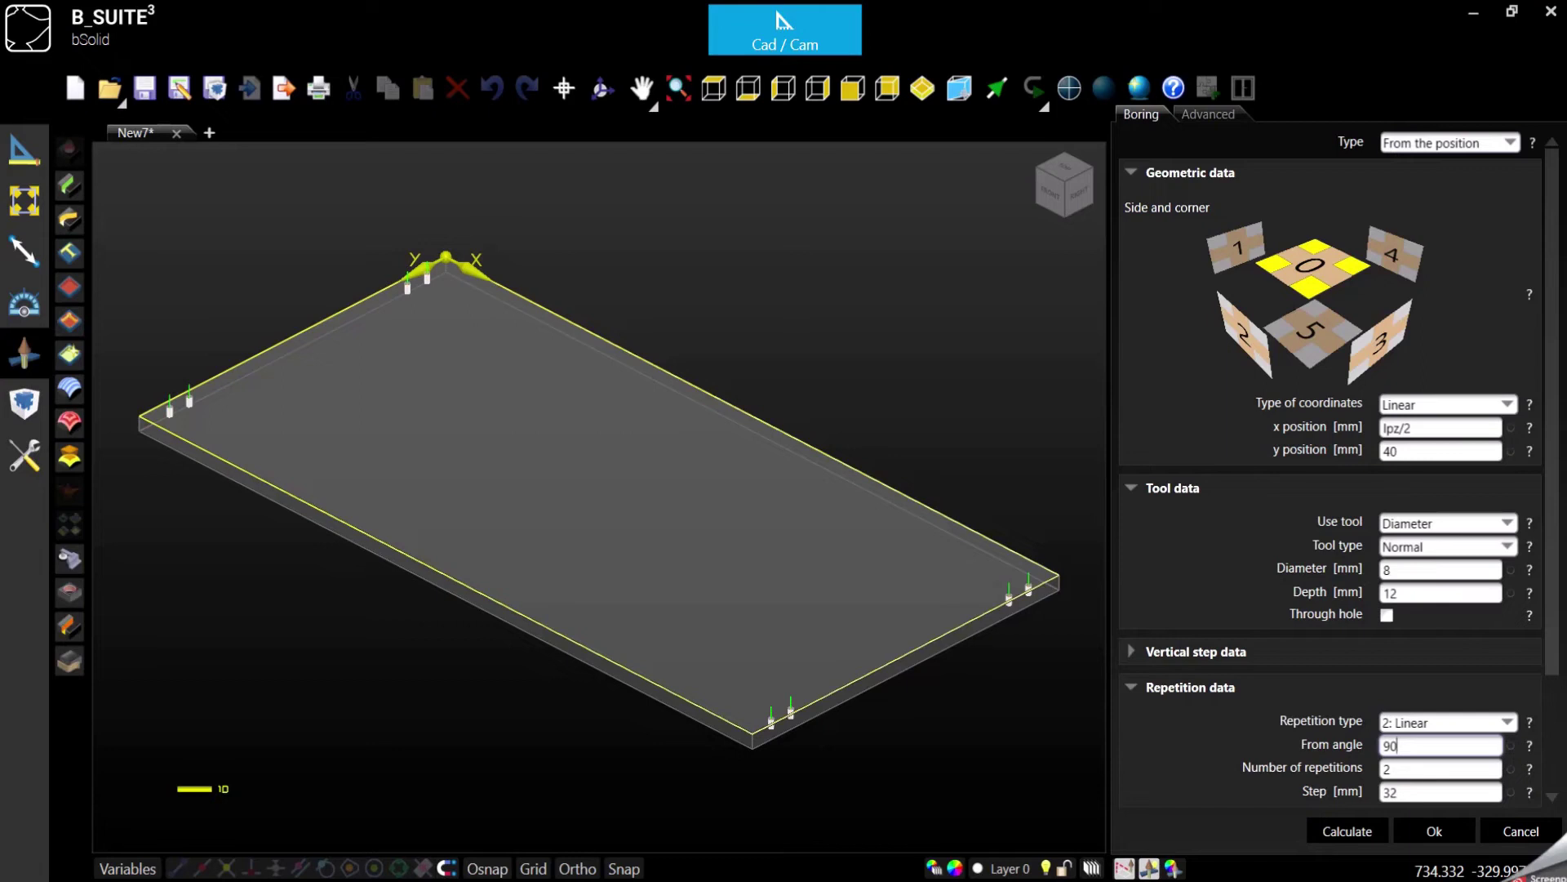
double_click(1388, 745)
type("45")
double_click(1374, 745)
type("90")
double_click(1388, 768)
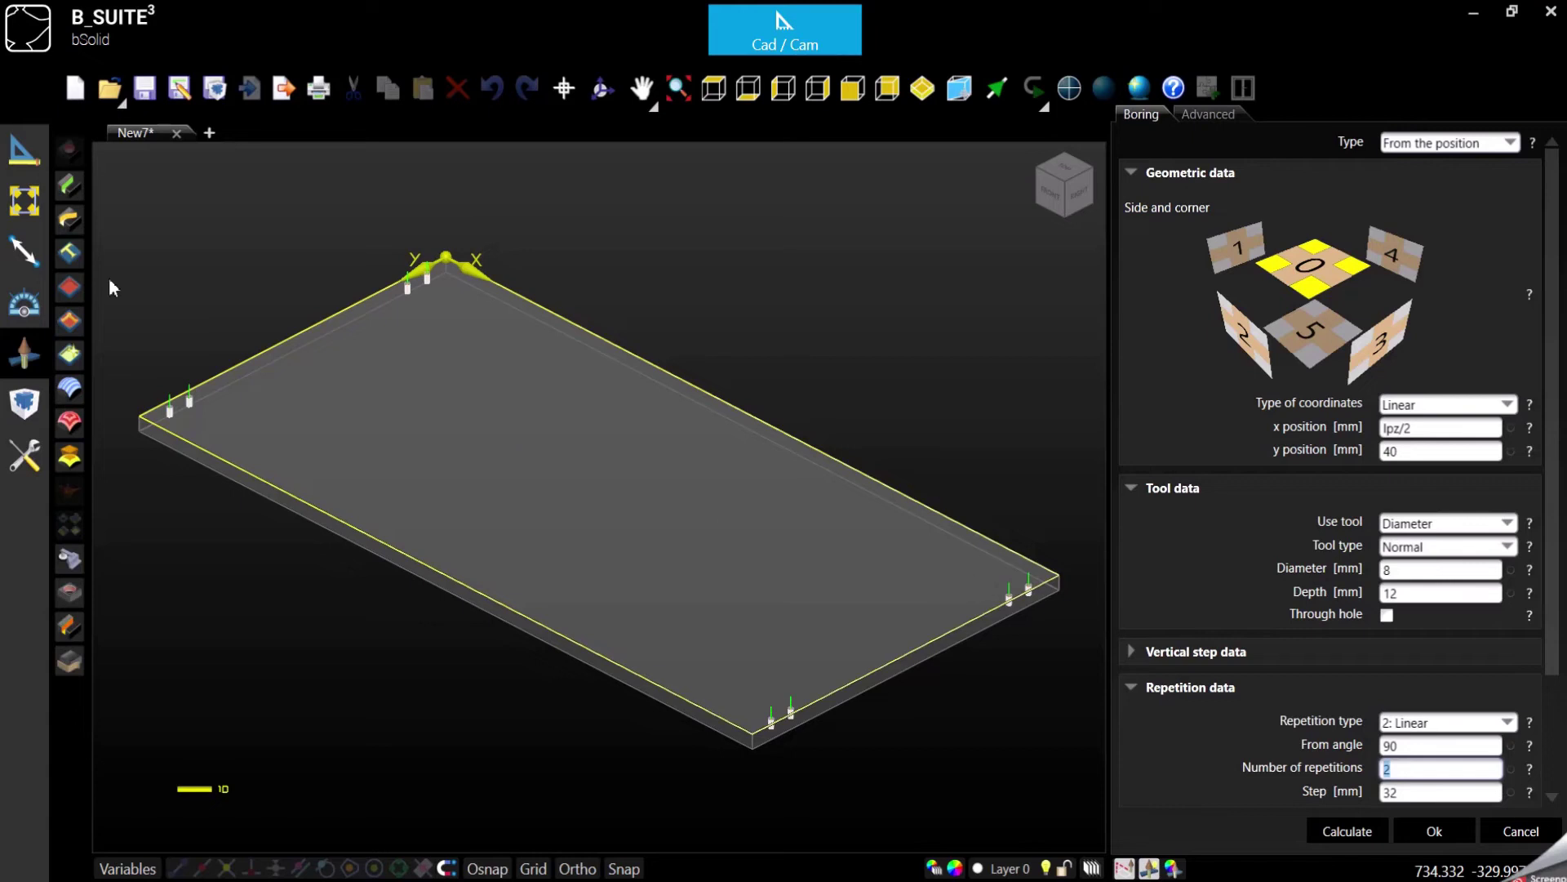
left_click(1434, 831)
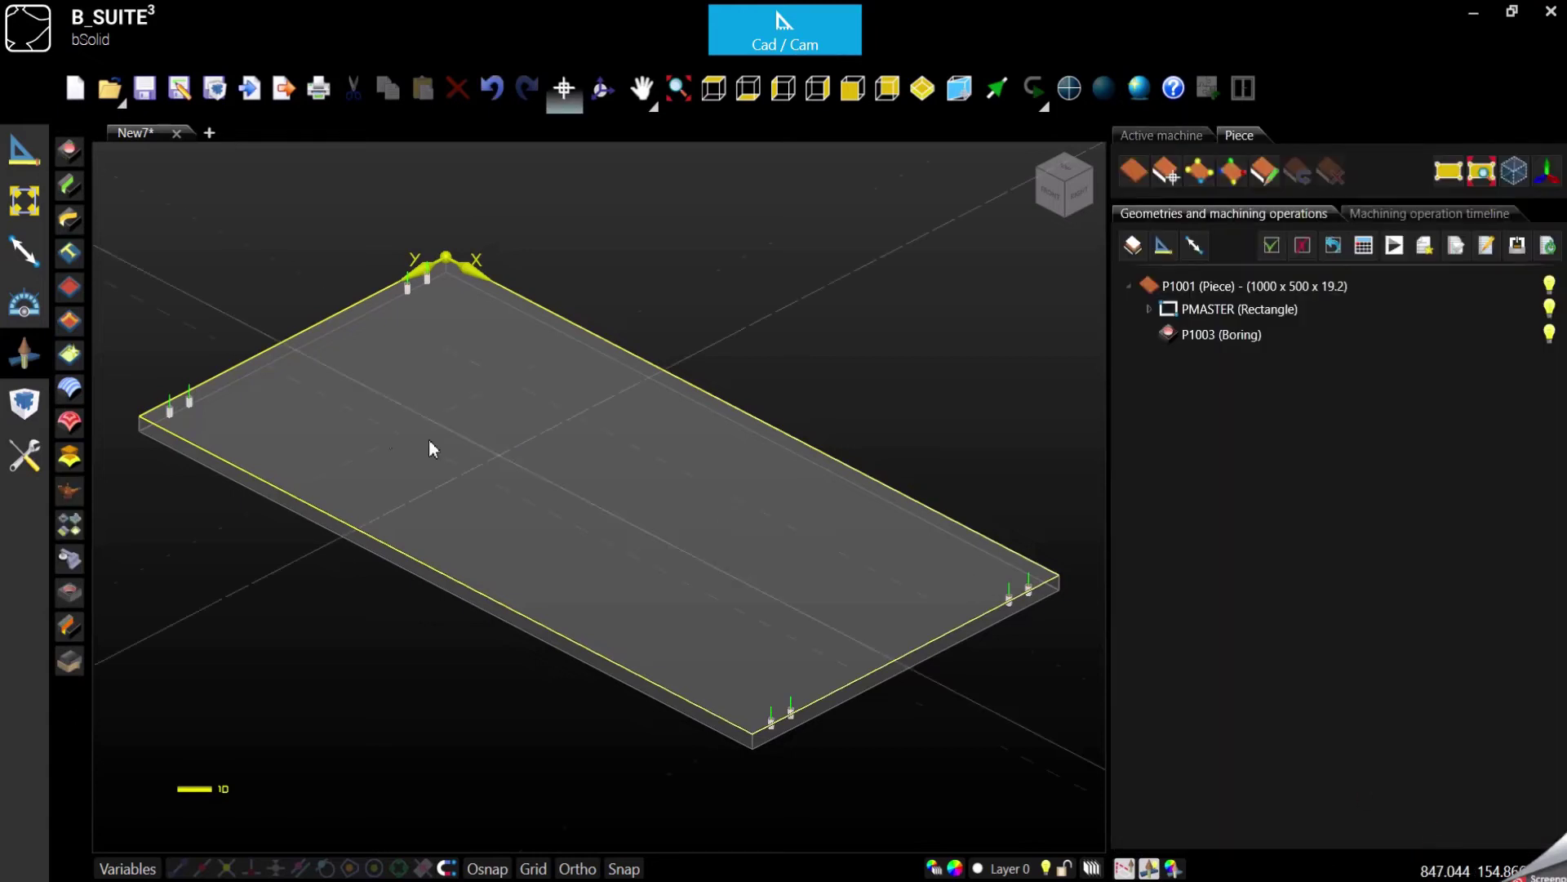
- Start a second boring operation on the top face at x position 100 mm and y position 100 mm
left_click(69, 150)
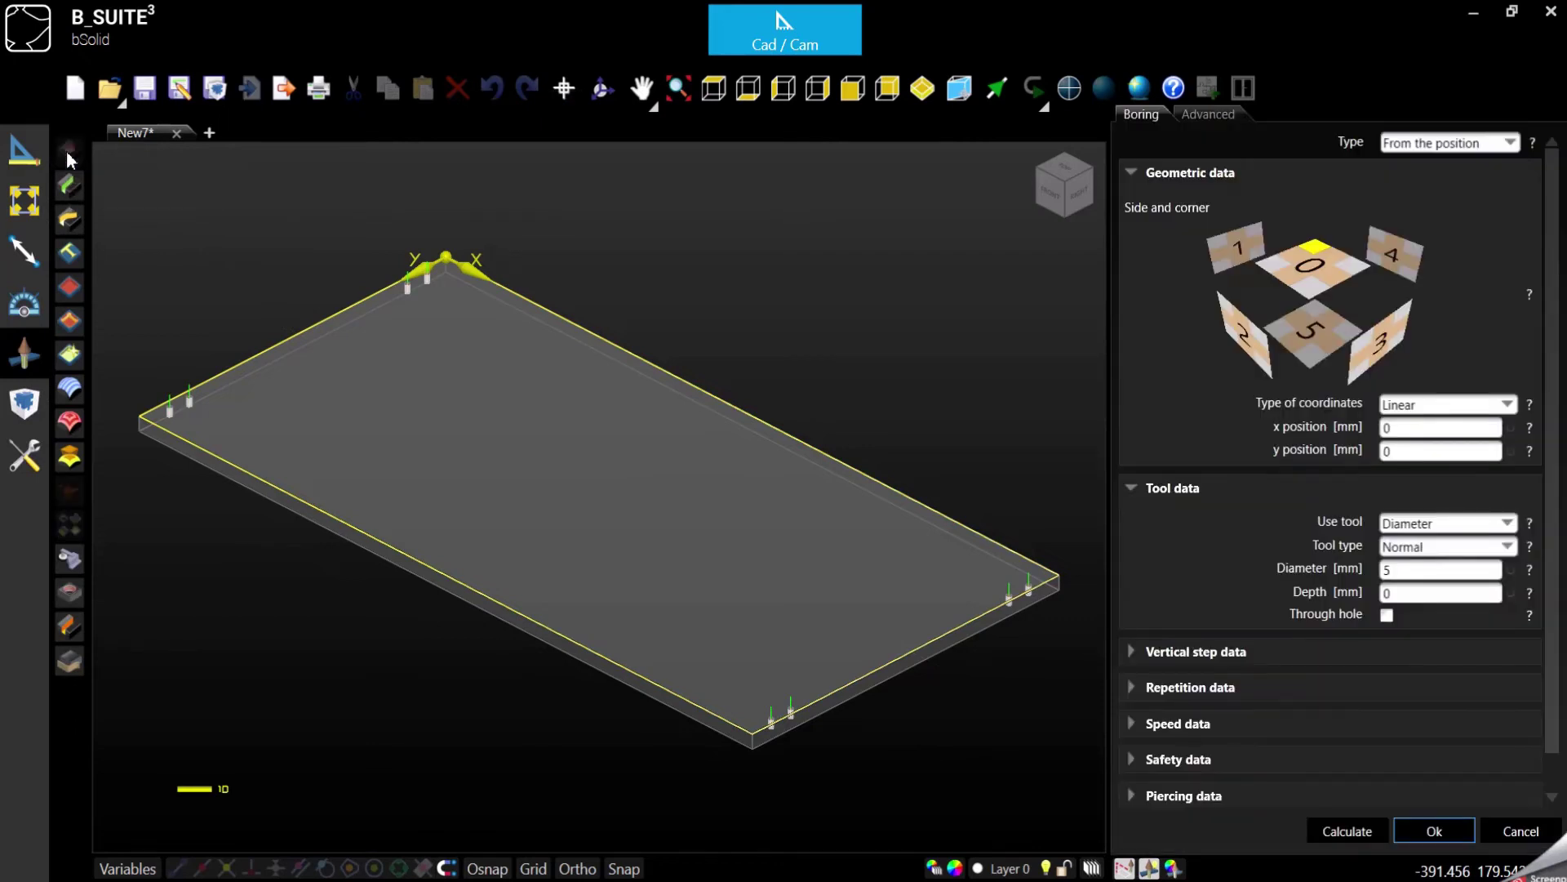
double_click(1430, 431)
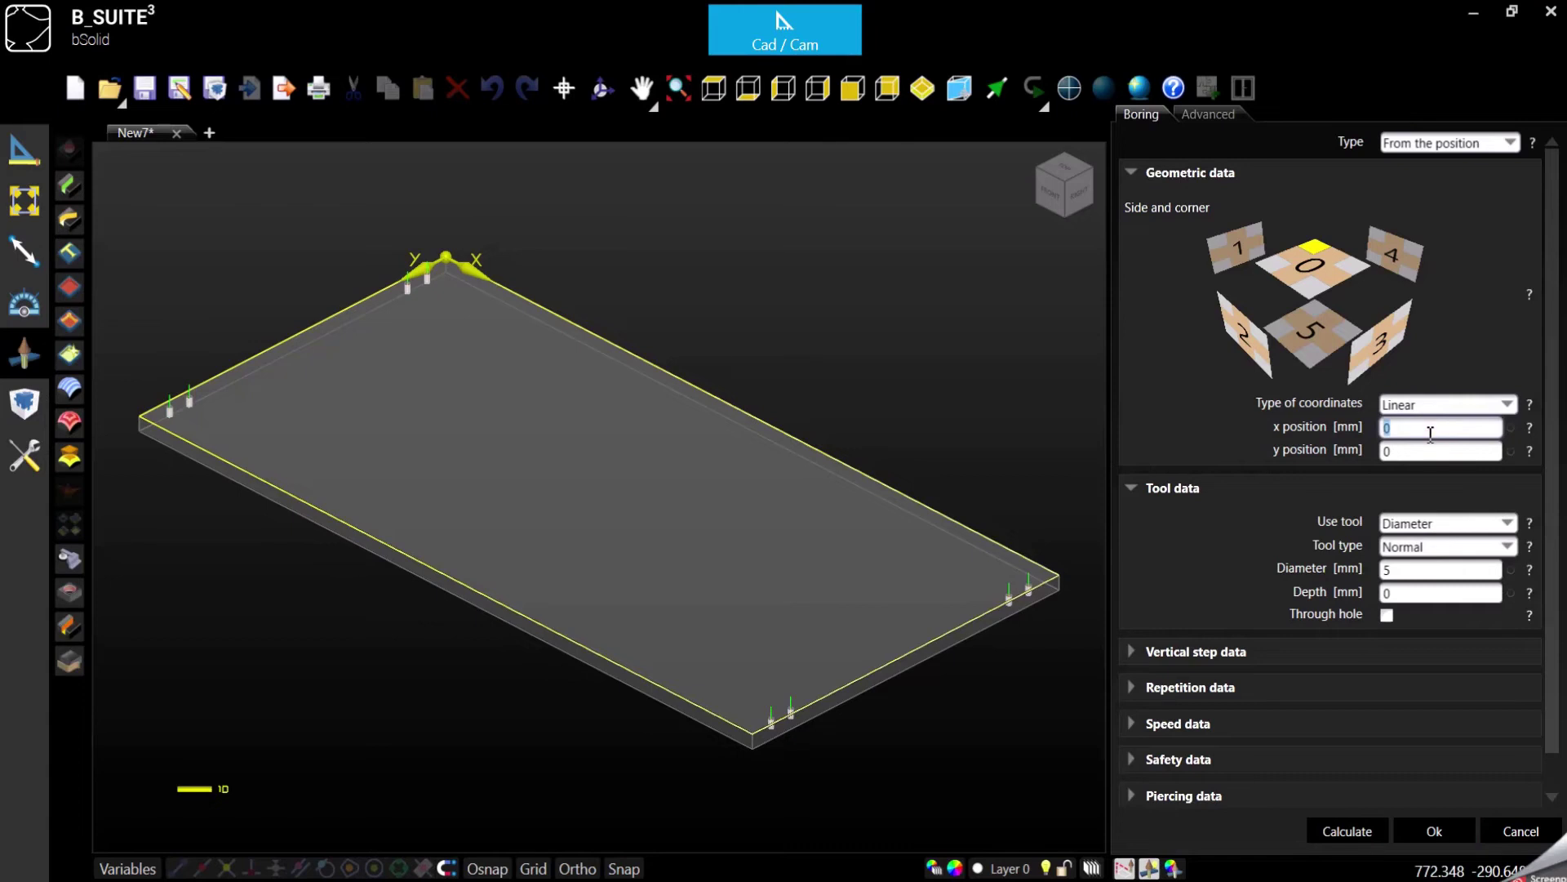
type("100")
key("Tab")
type("100")
key("Tab")
- Set the second boring's depth to 10 mm, keeping the 5 mm diameter
left_click(1414, 569)
left_click(1411, 594)
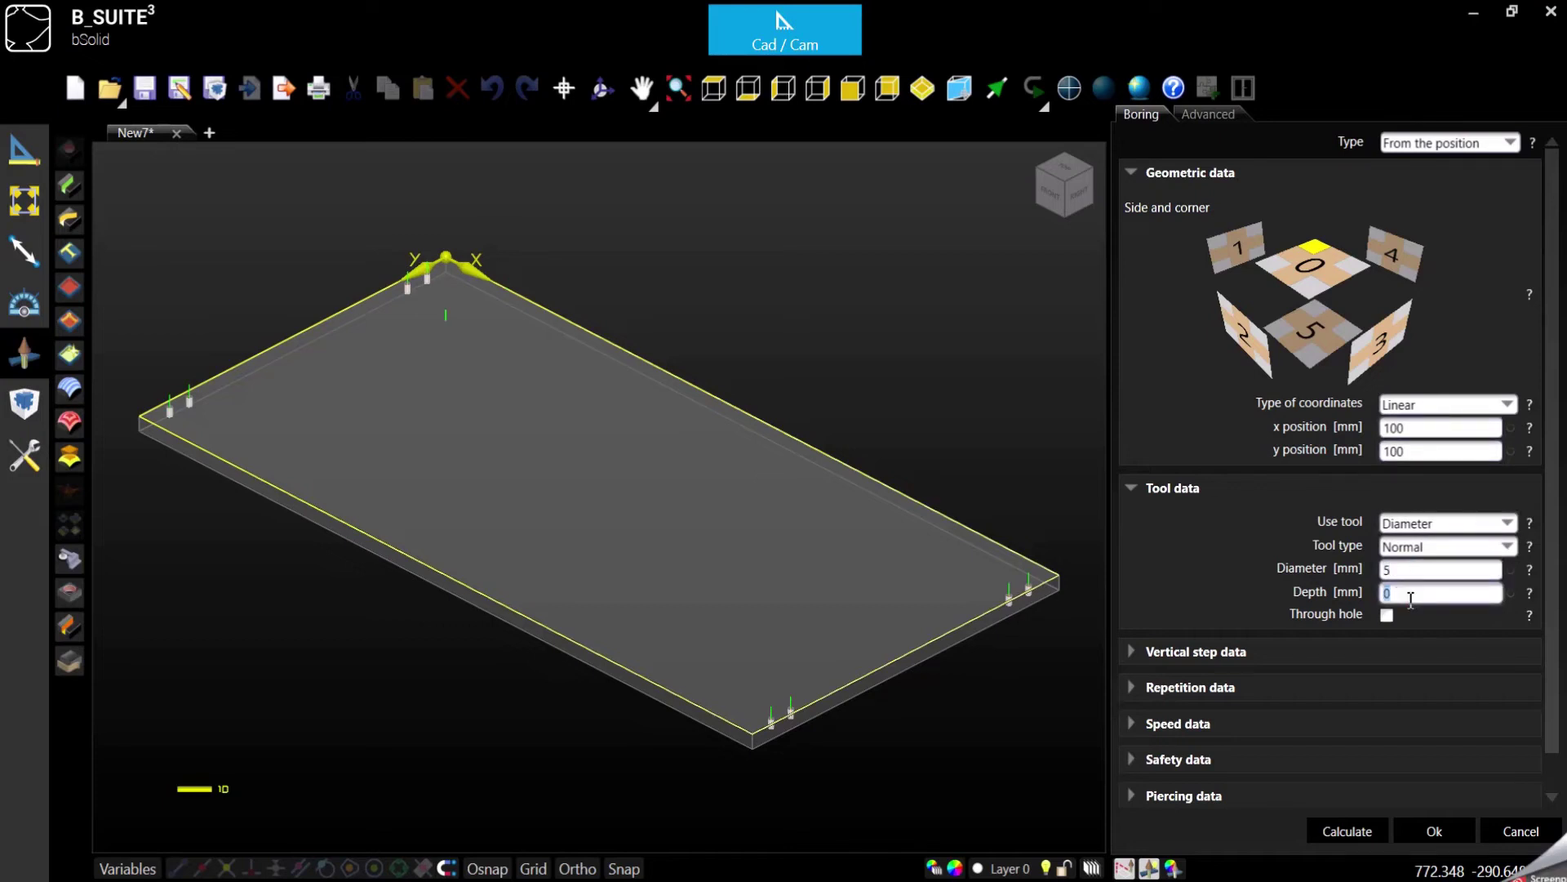
type("10")
left_click(1419, 569)
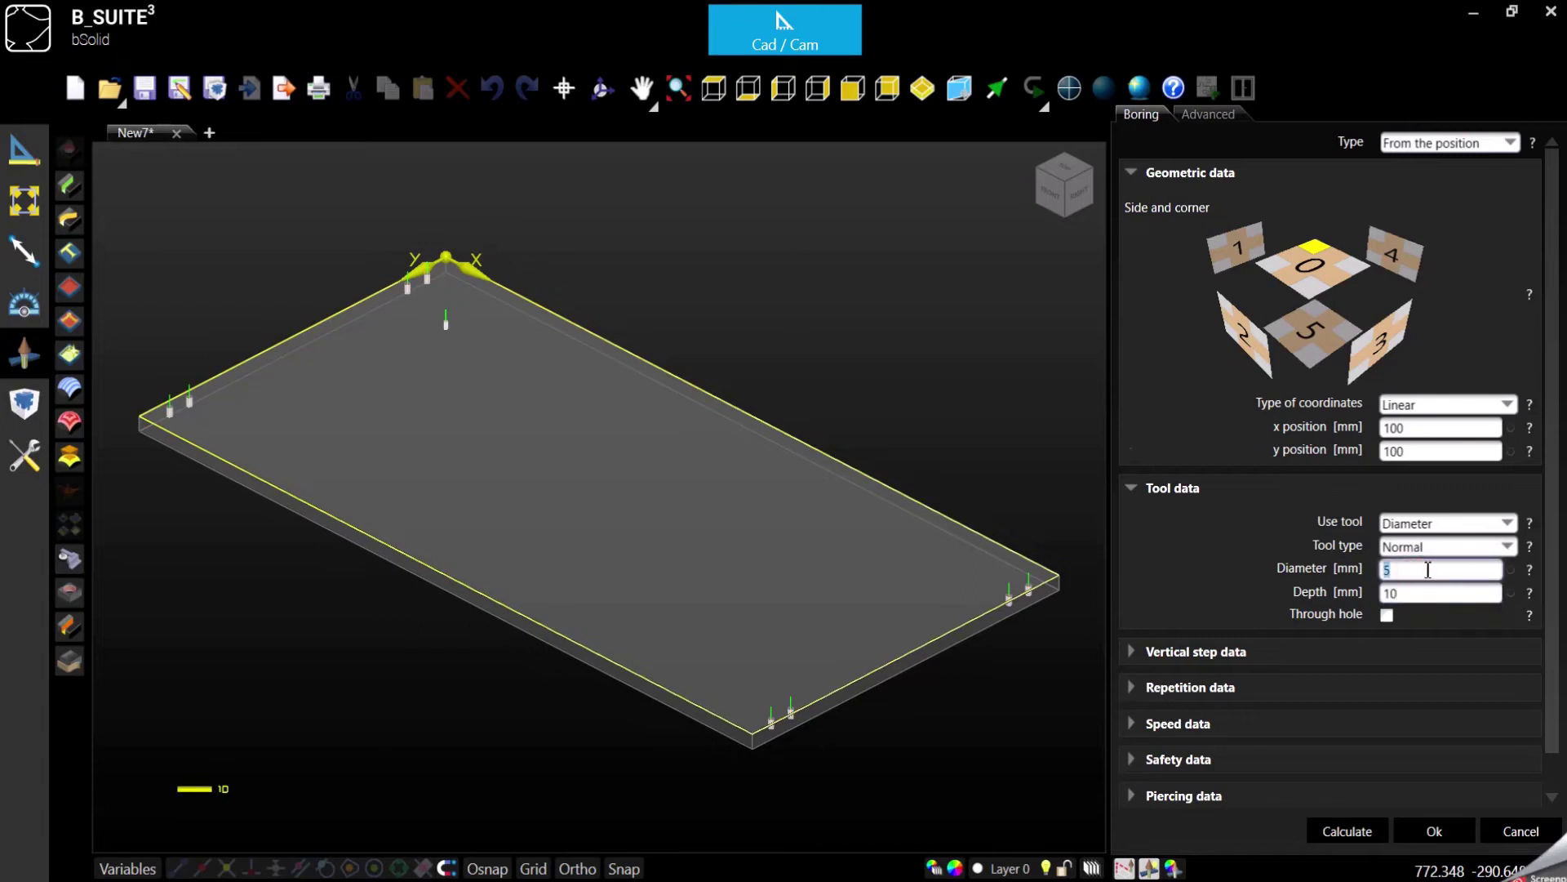
- Set the second boring's repetition type to Matrix
scroll(1428, 575, "down", 1)
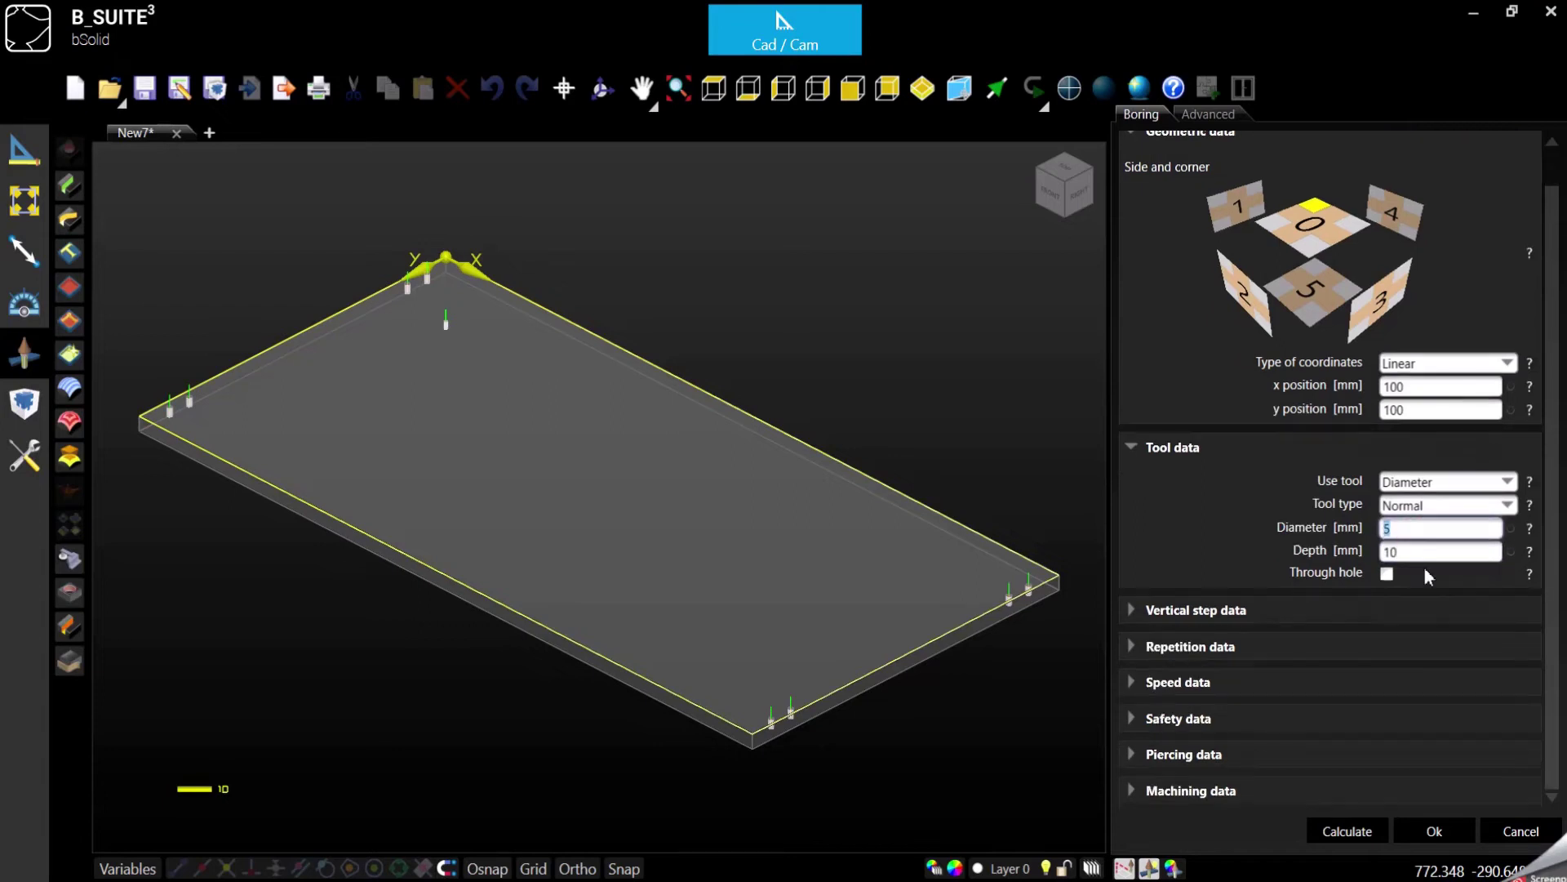
left_click(1132, 646)
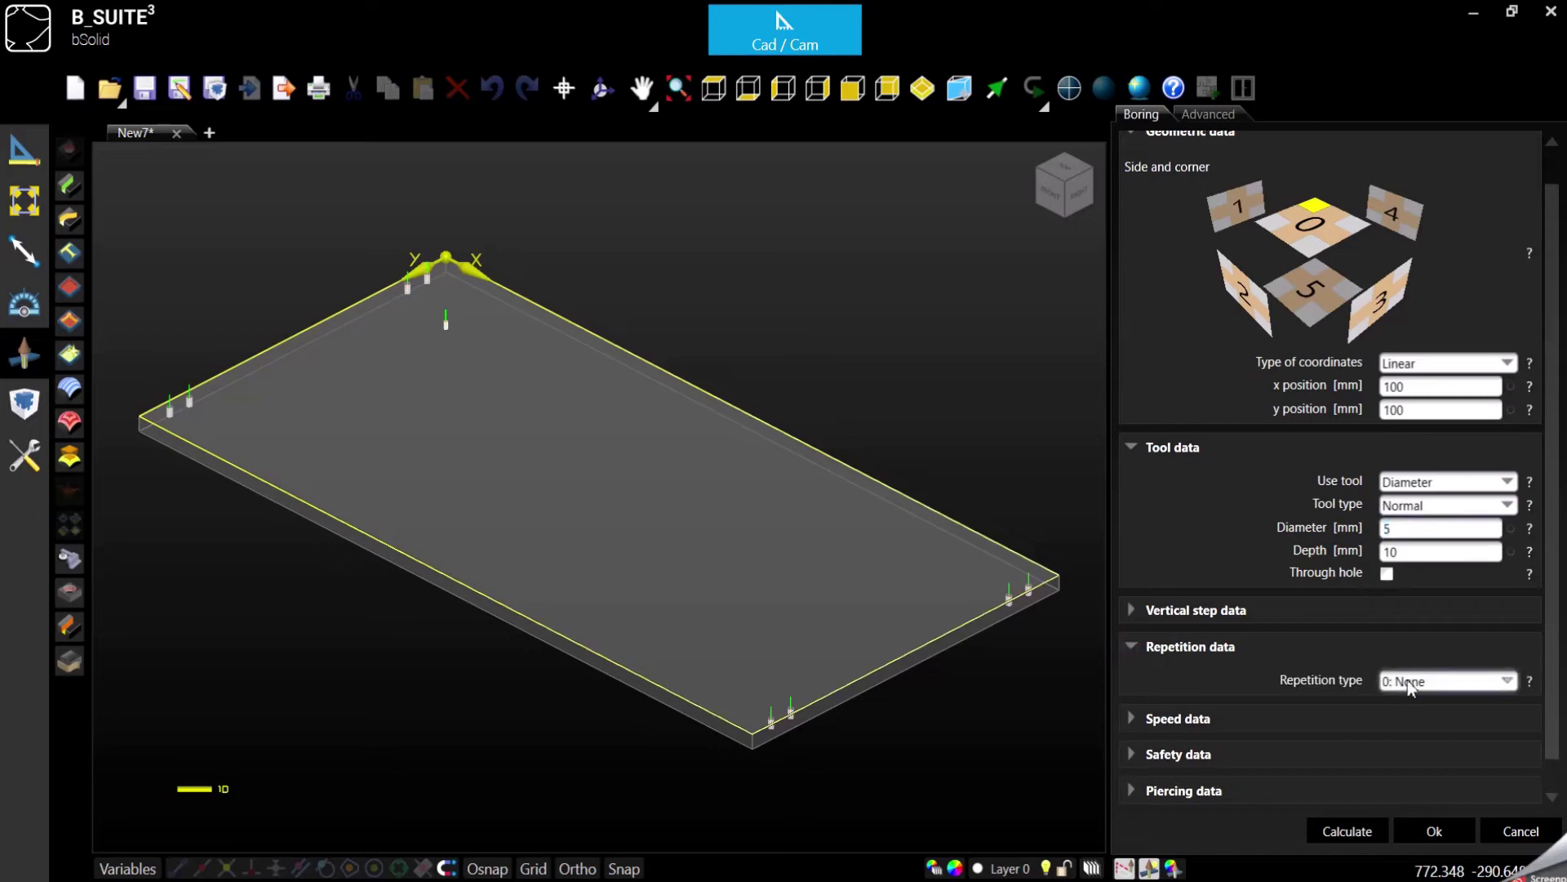
left_click(1413, 683)
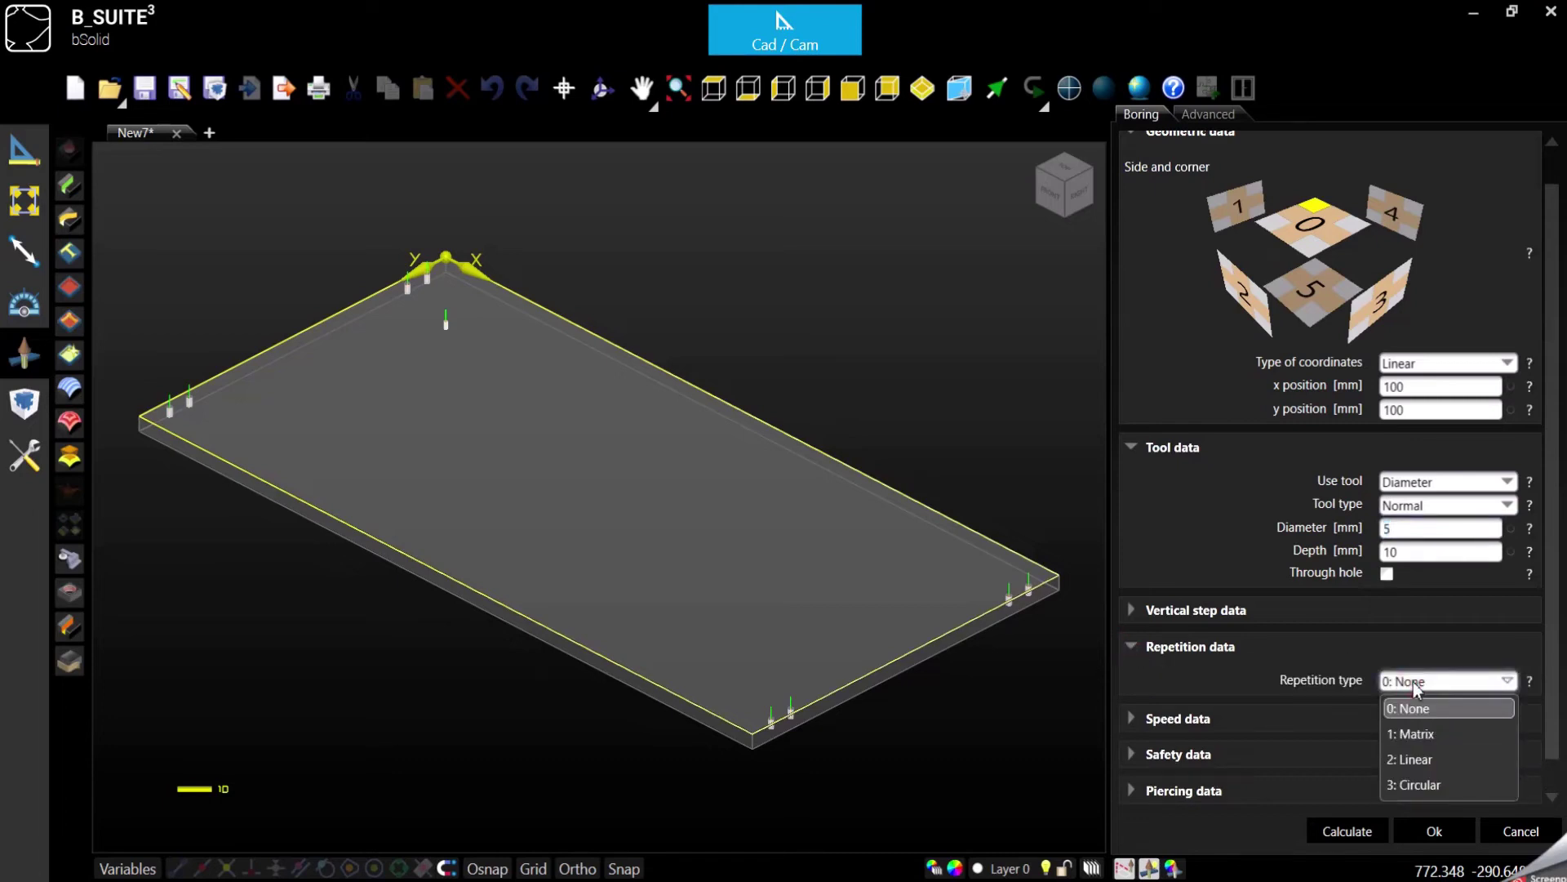
left_click(1424, 737)
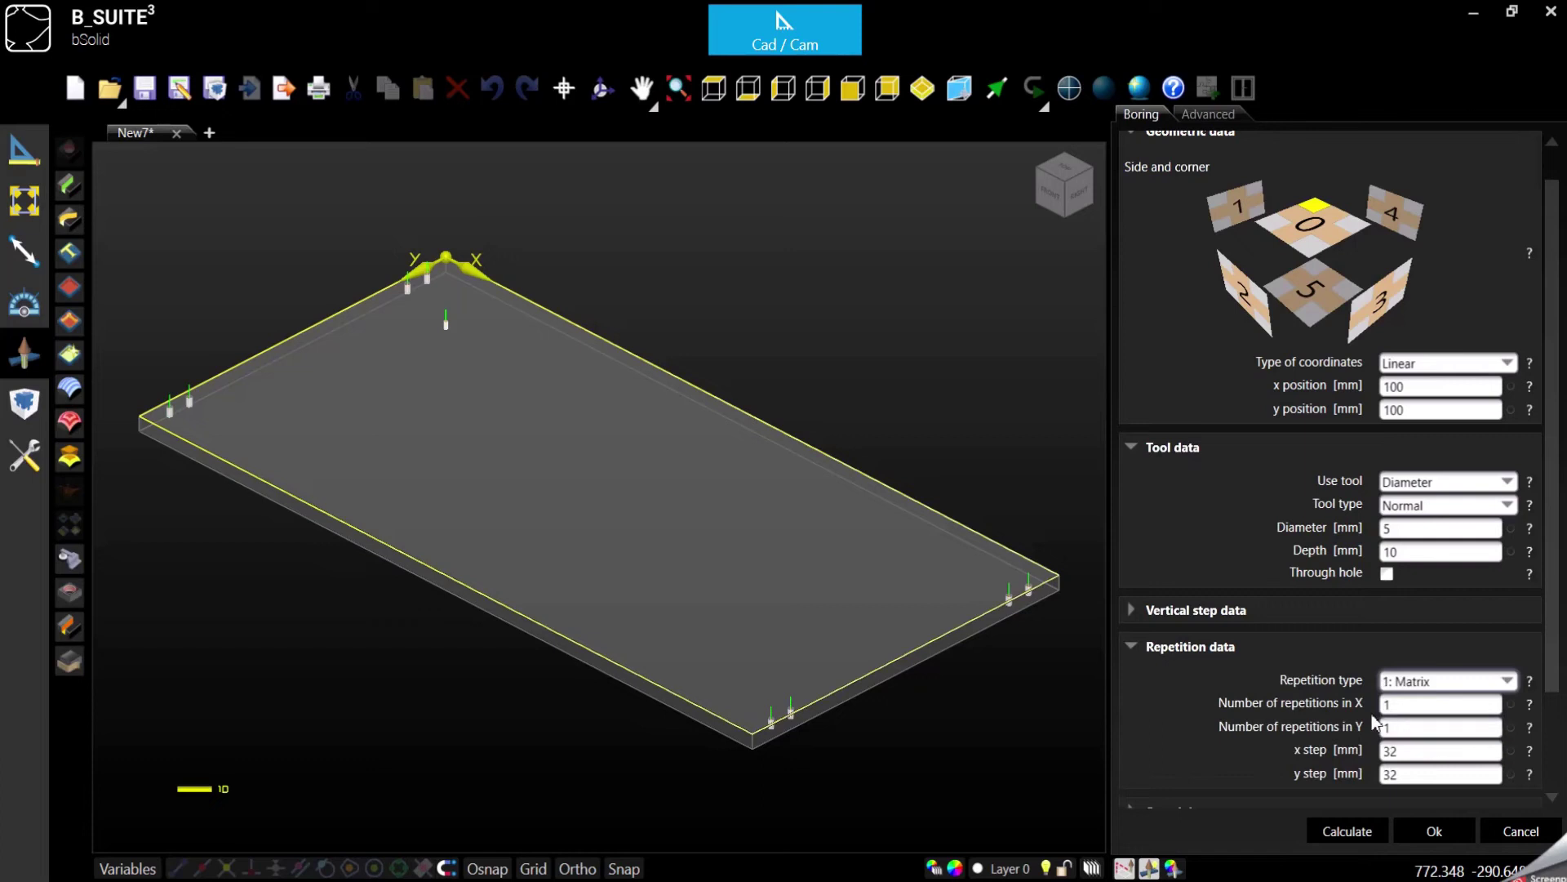
scroll(1373, 720, "down", 1)
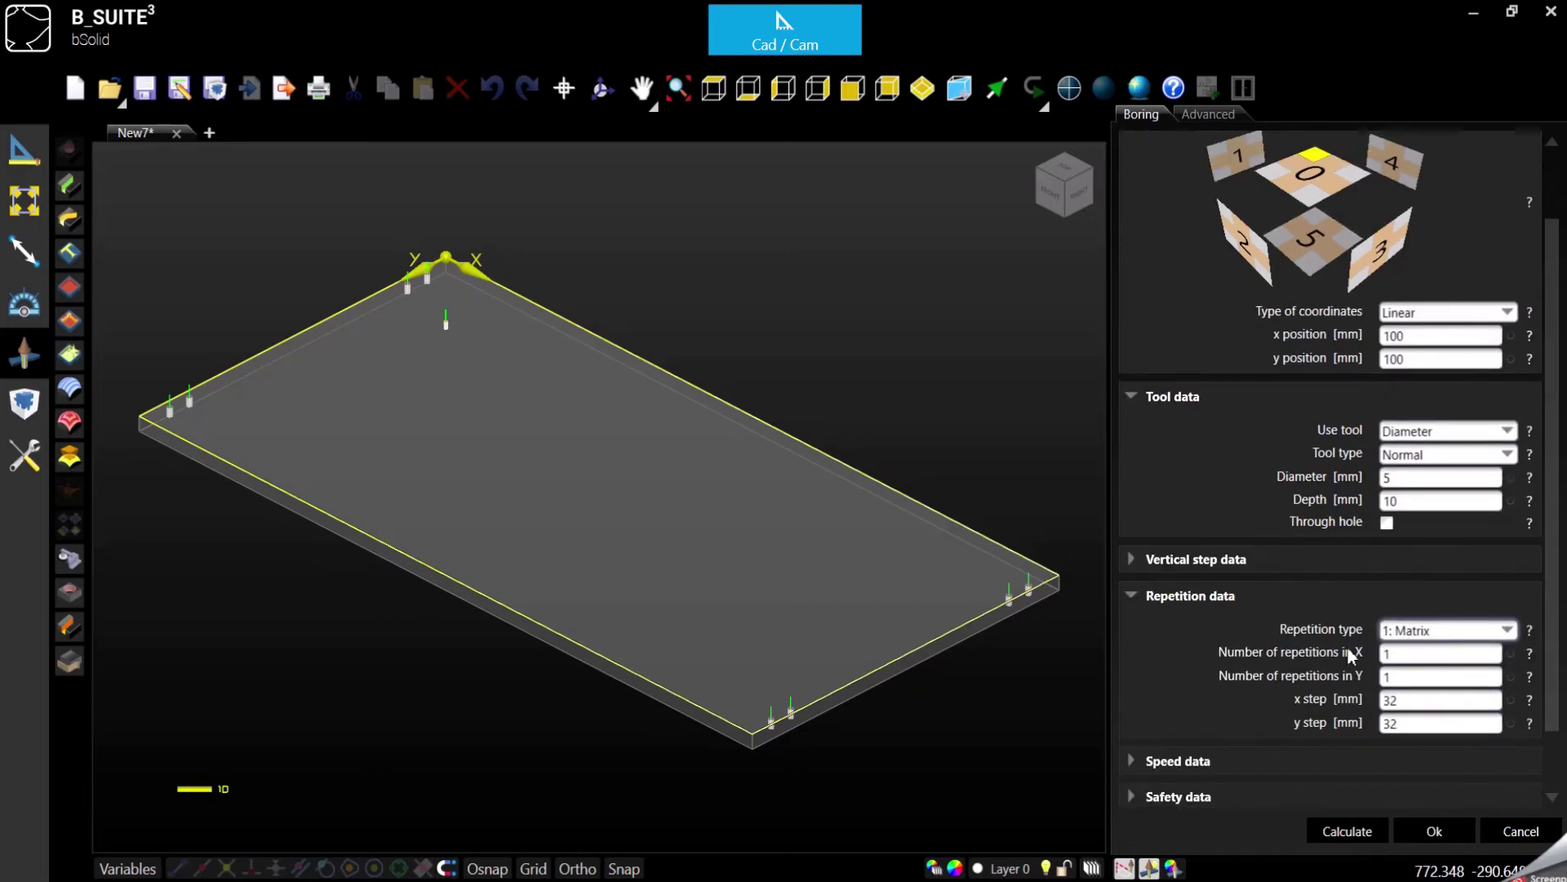
- Set the matrix's number of repetitions in X to the formula (lpx-200)/32+1
double_click(1404, 677)
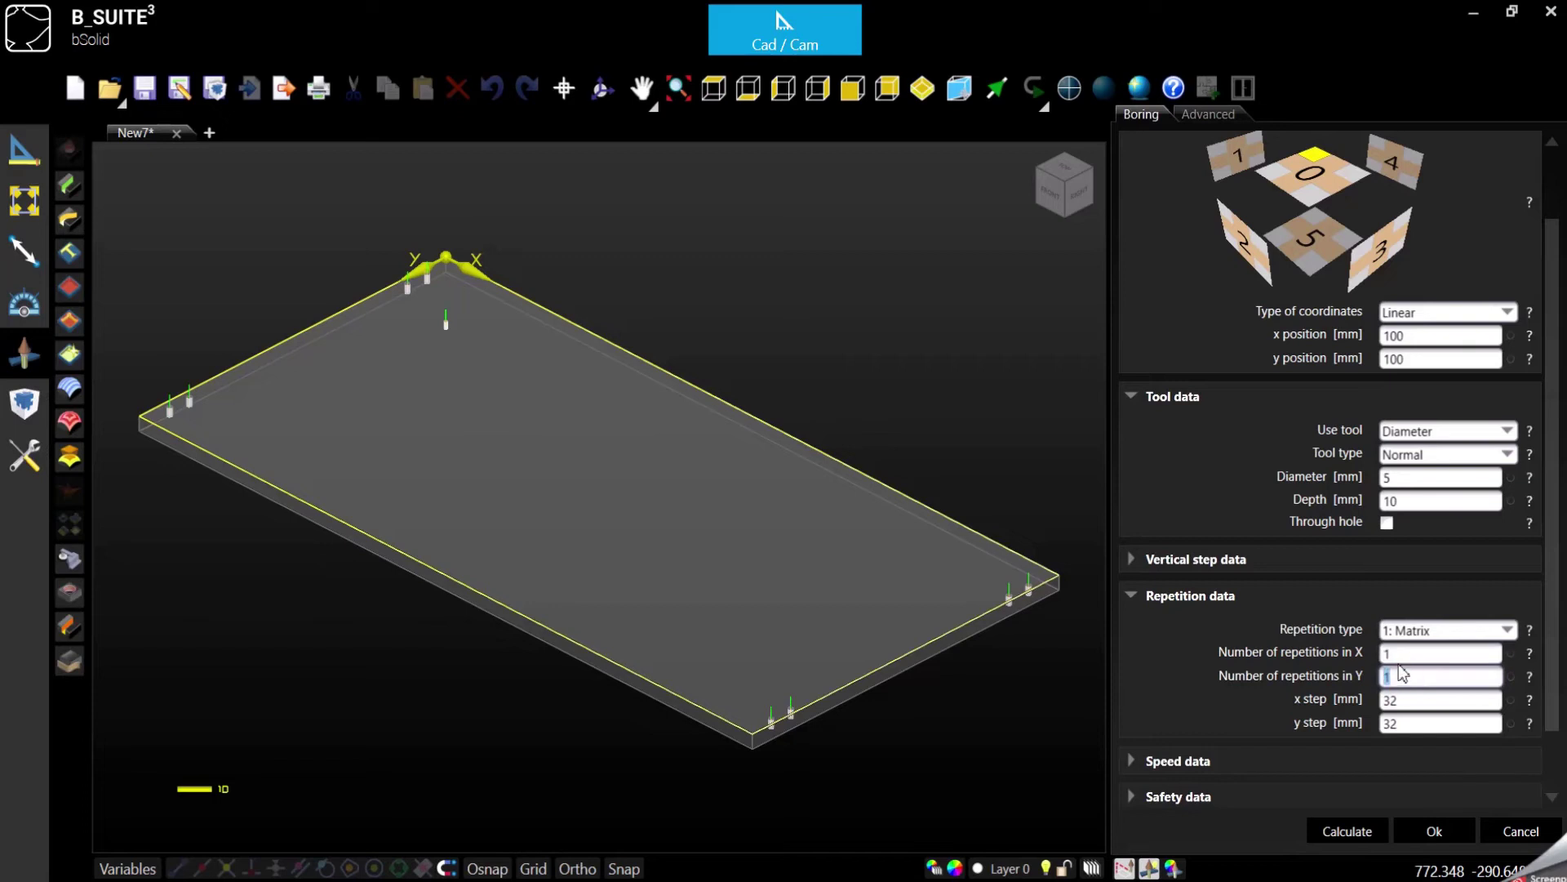
double_click(1398, 654)
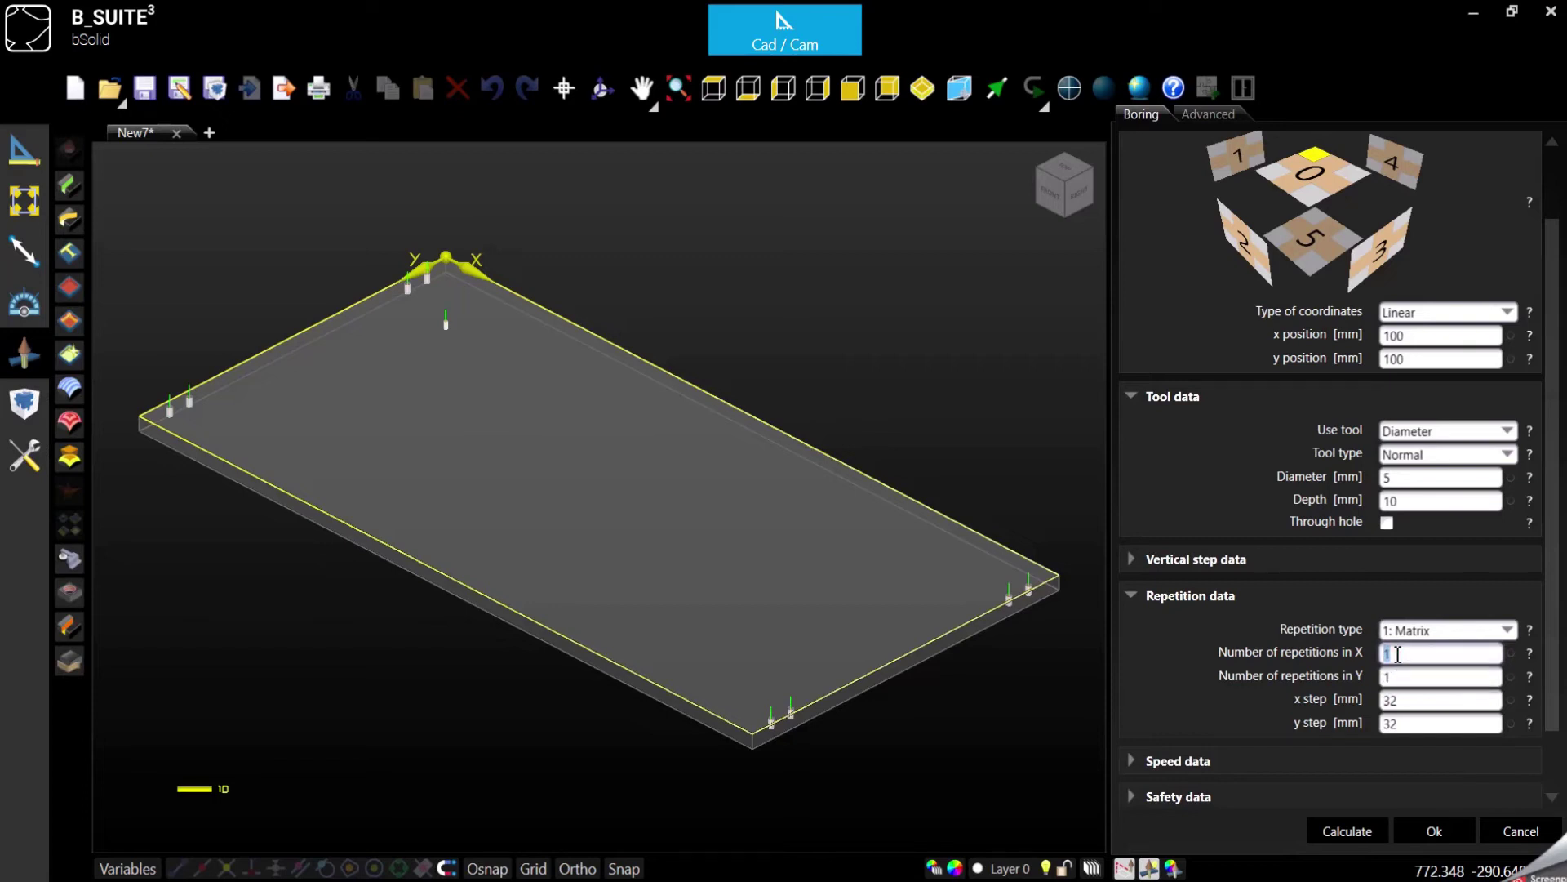
key("BackSpace")
type("Lpx-200")
left_click(1397, 336)
double_click(1397, 337)
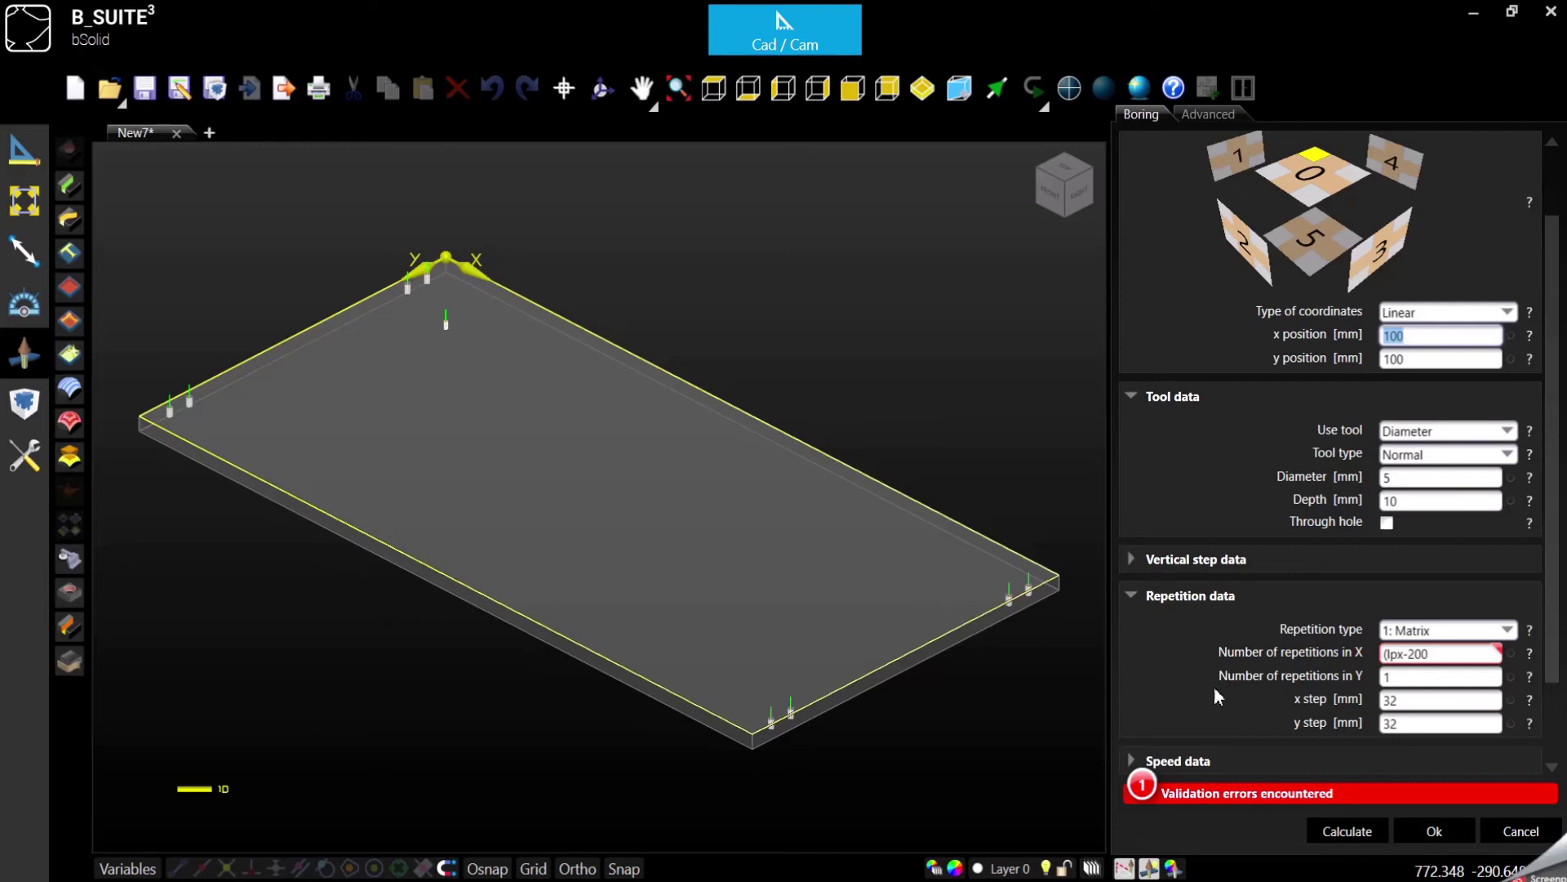
double_click(1440, 653)
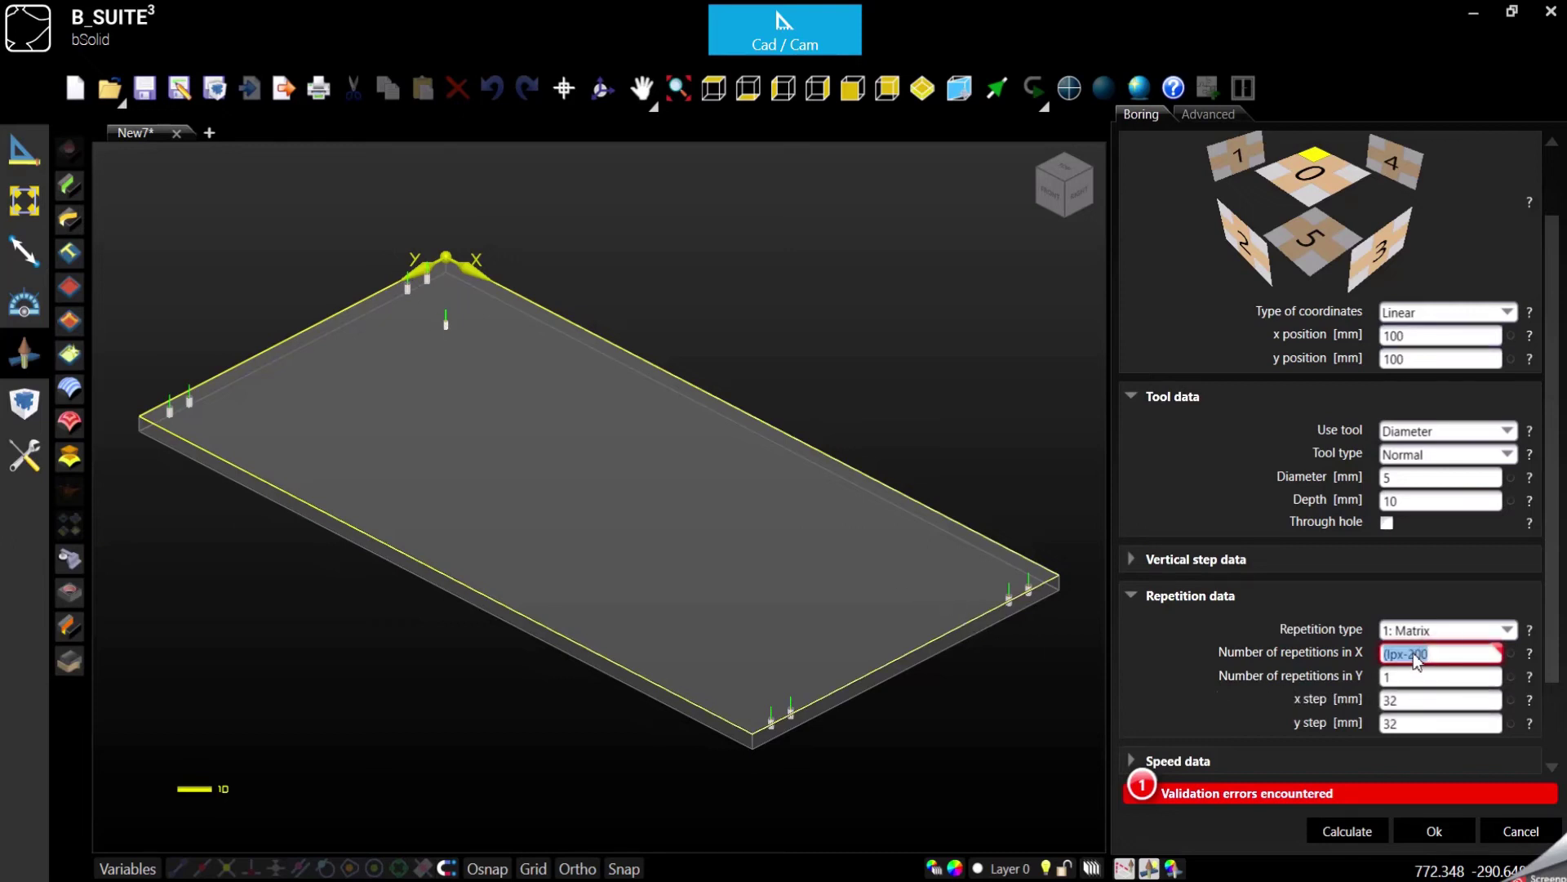
left_click(1434, 658)
type(")/32+1")
key("Tab")
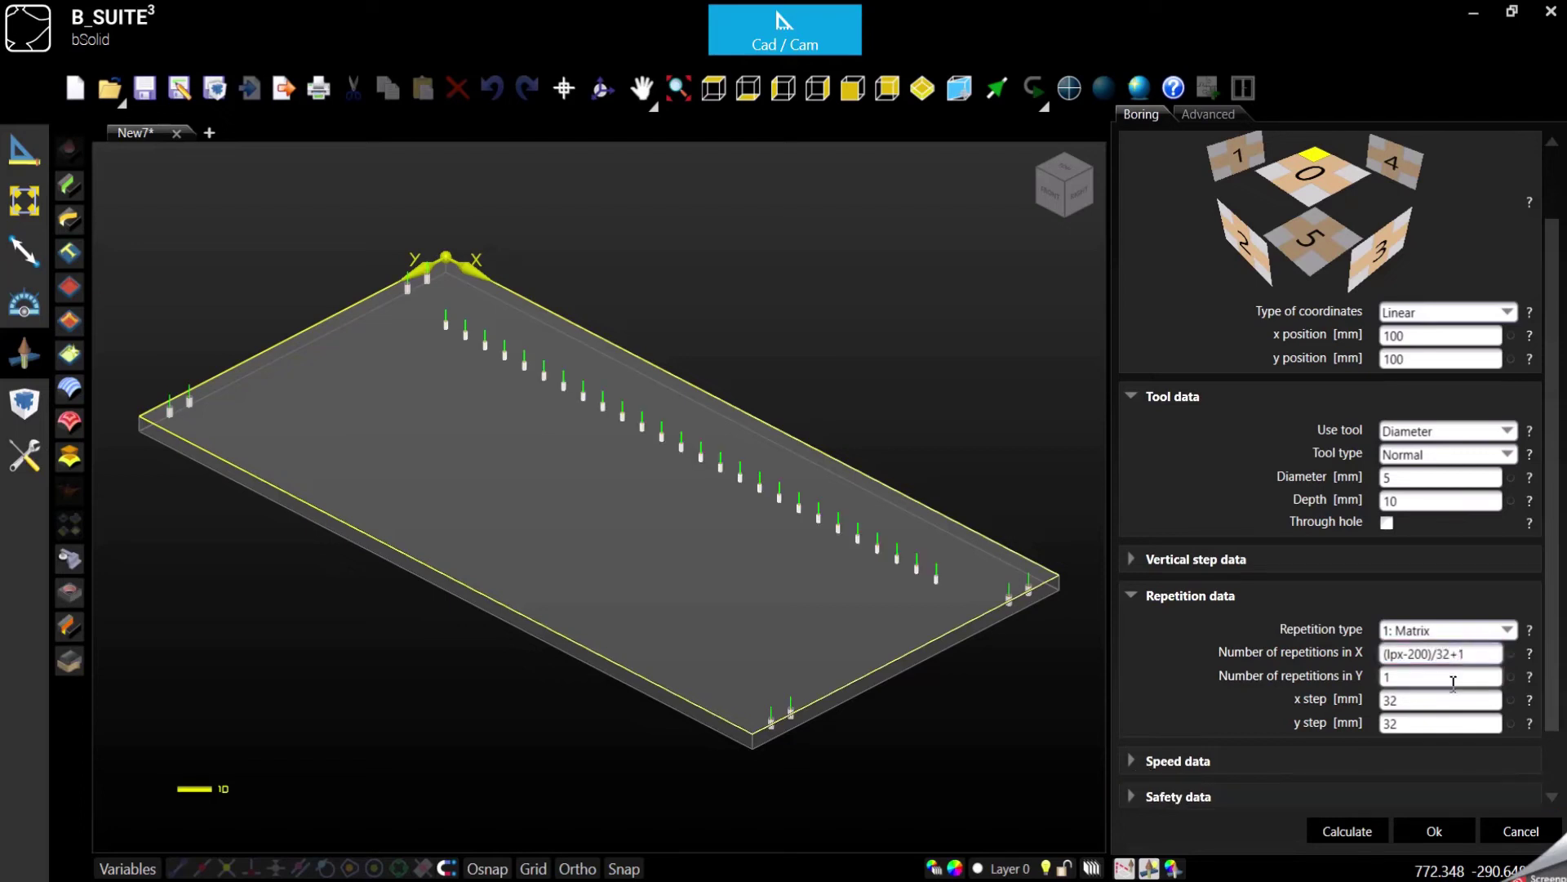
- Set the matrix to 2 repetitions in Y with a y step of lpy-200
double_click(1423, 677)
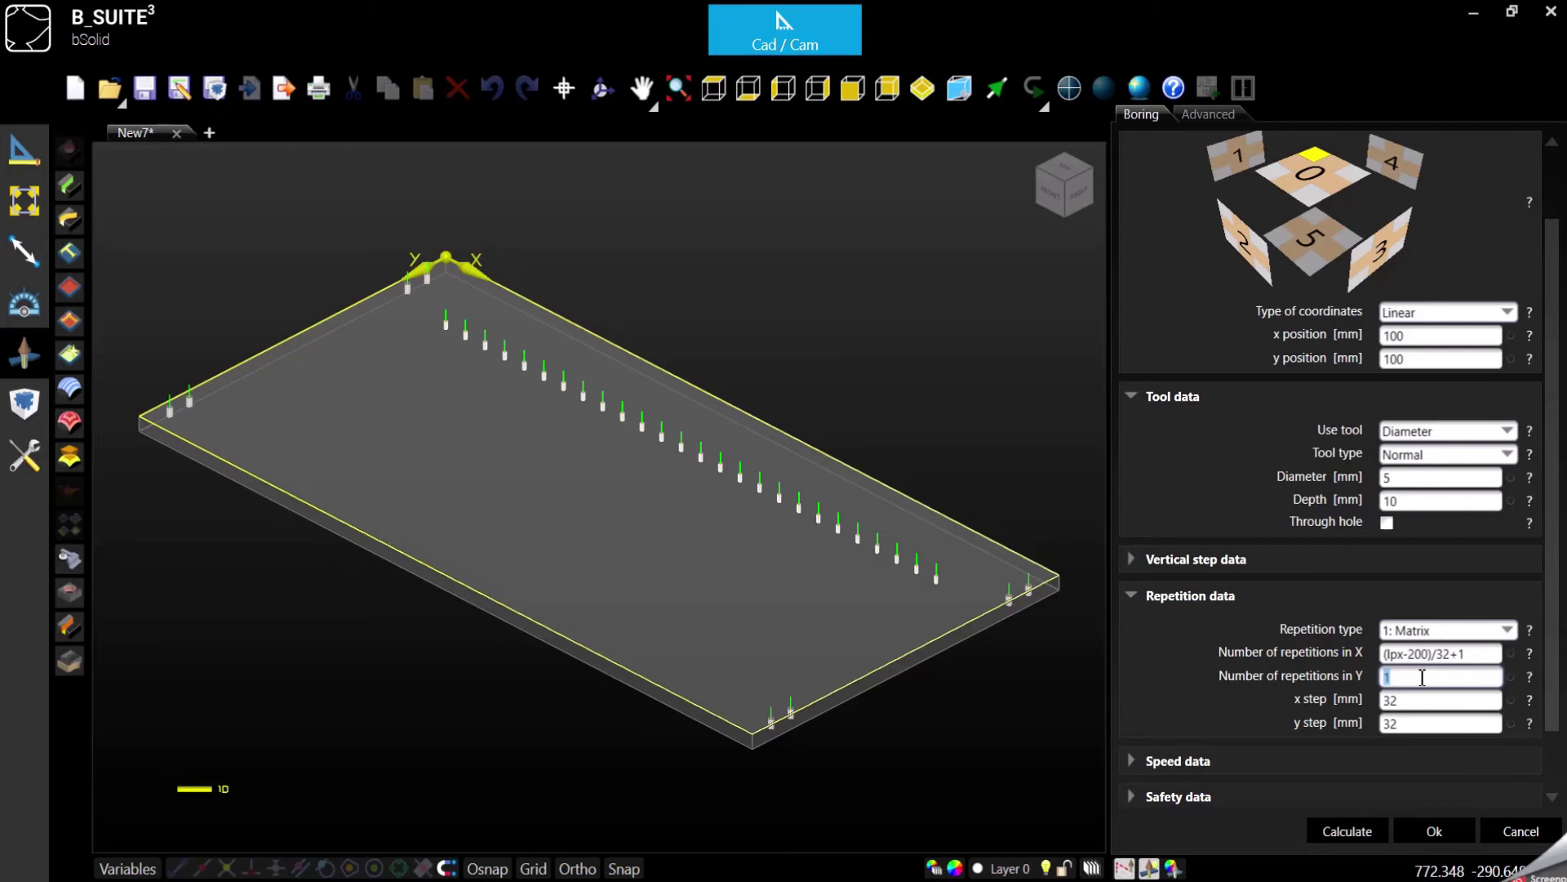
type("2")
key("Tab")
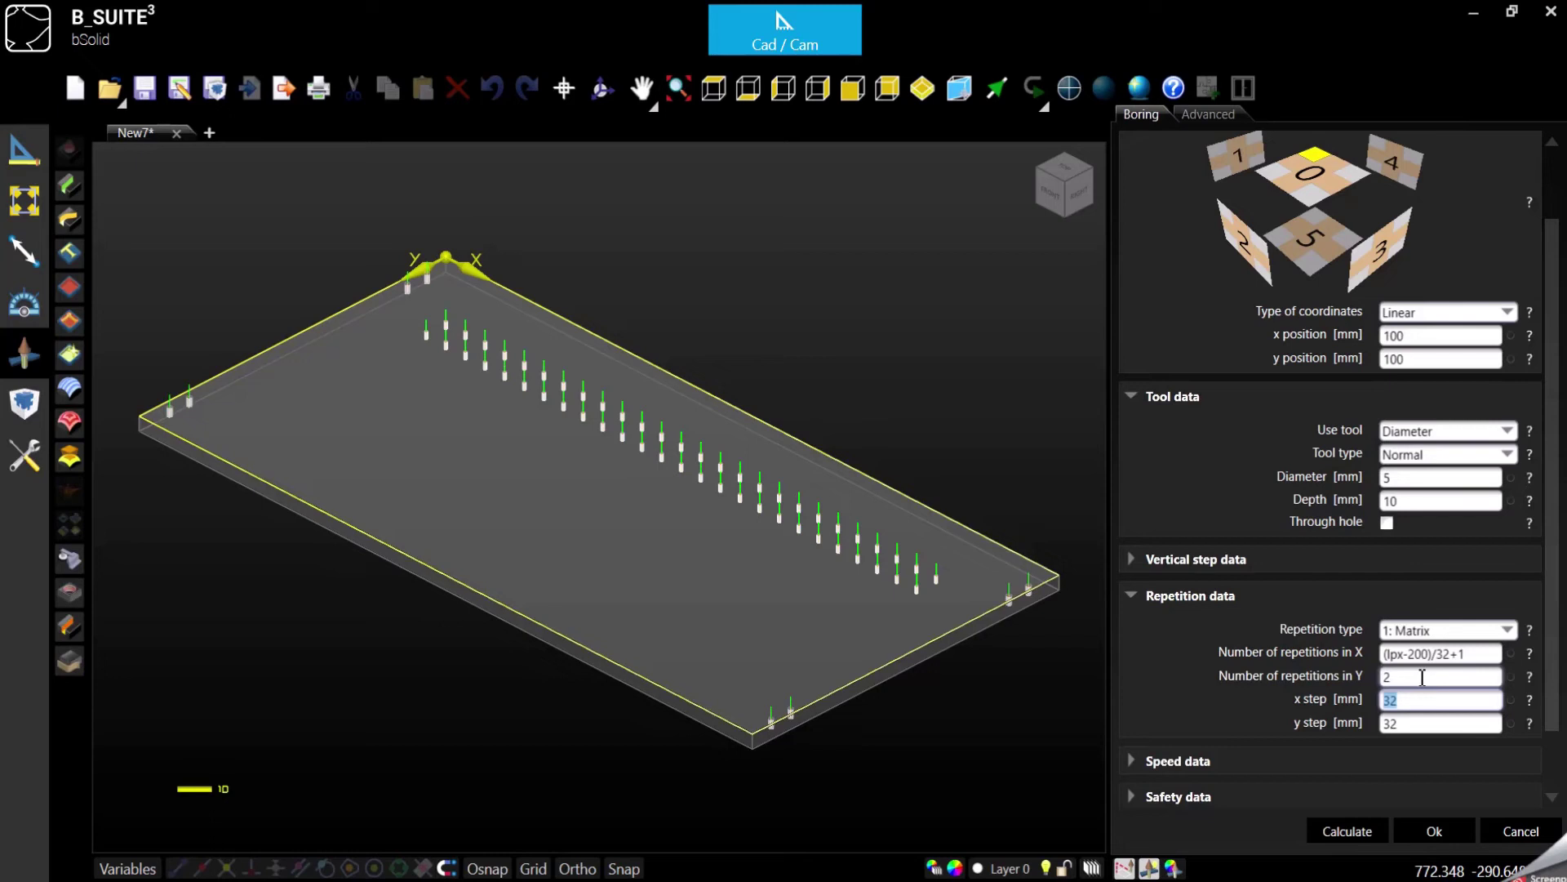
key("Tab")
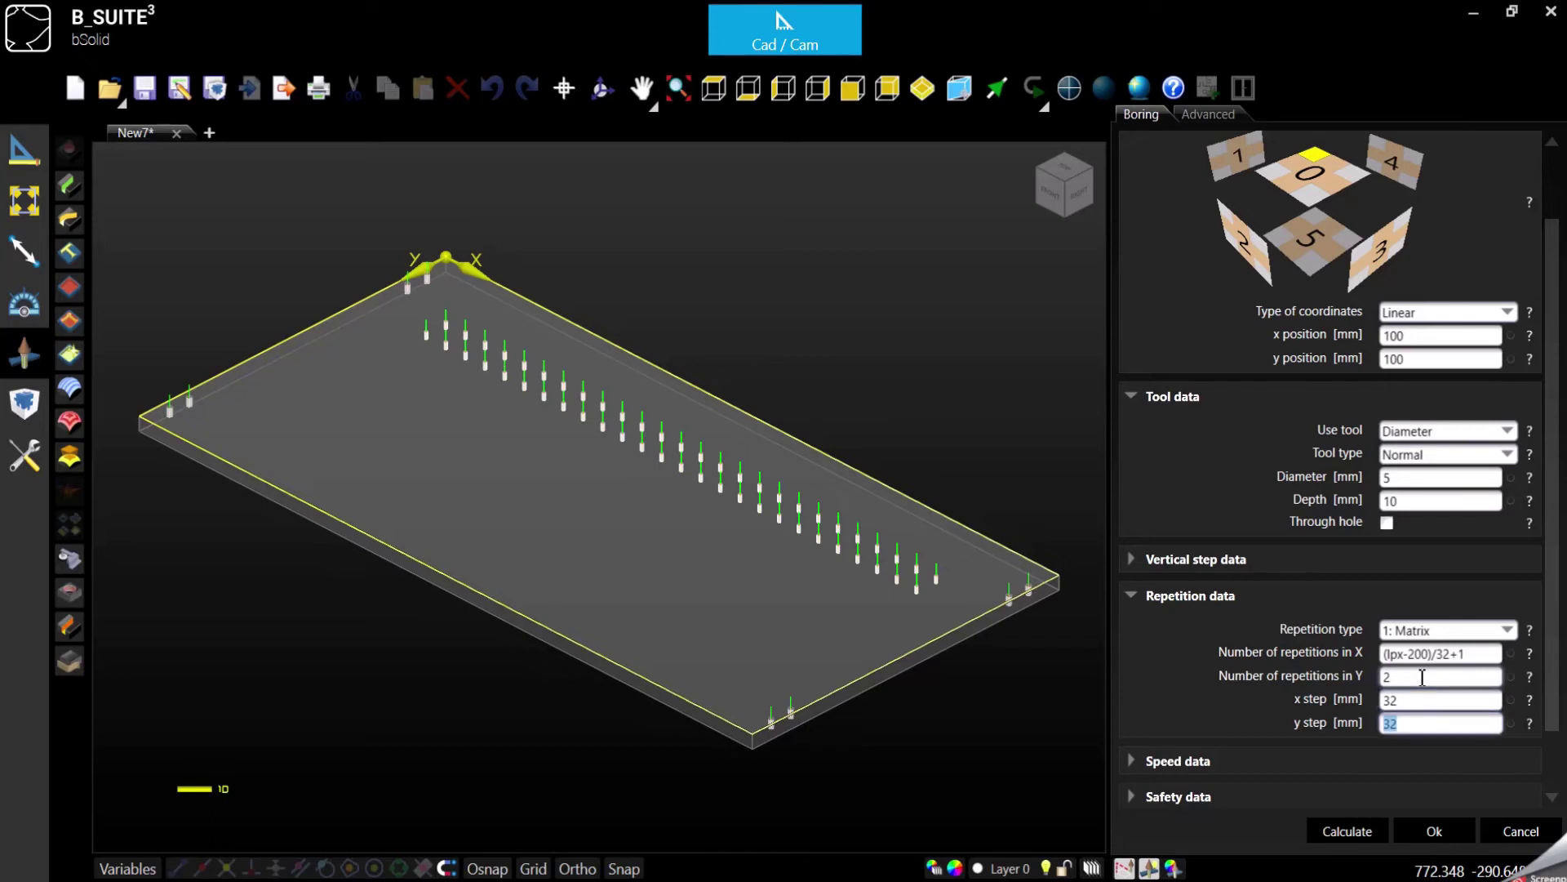
type("lpy-200")
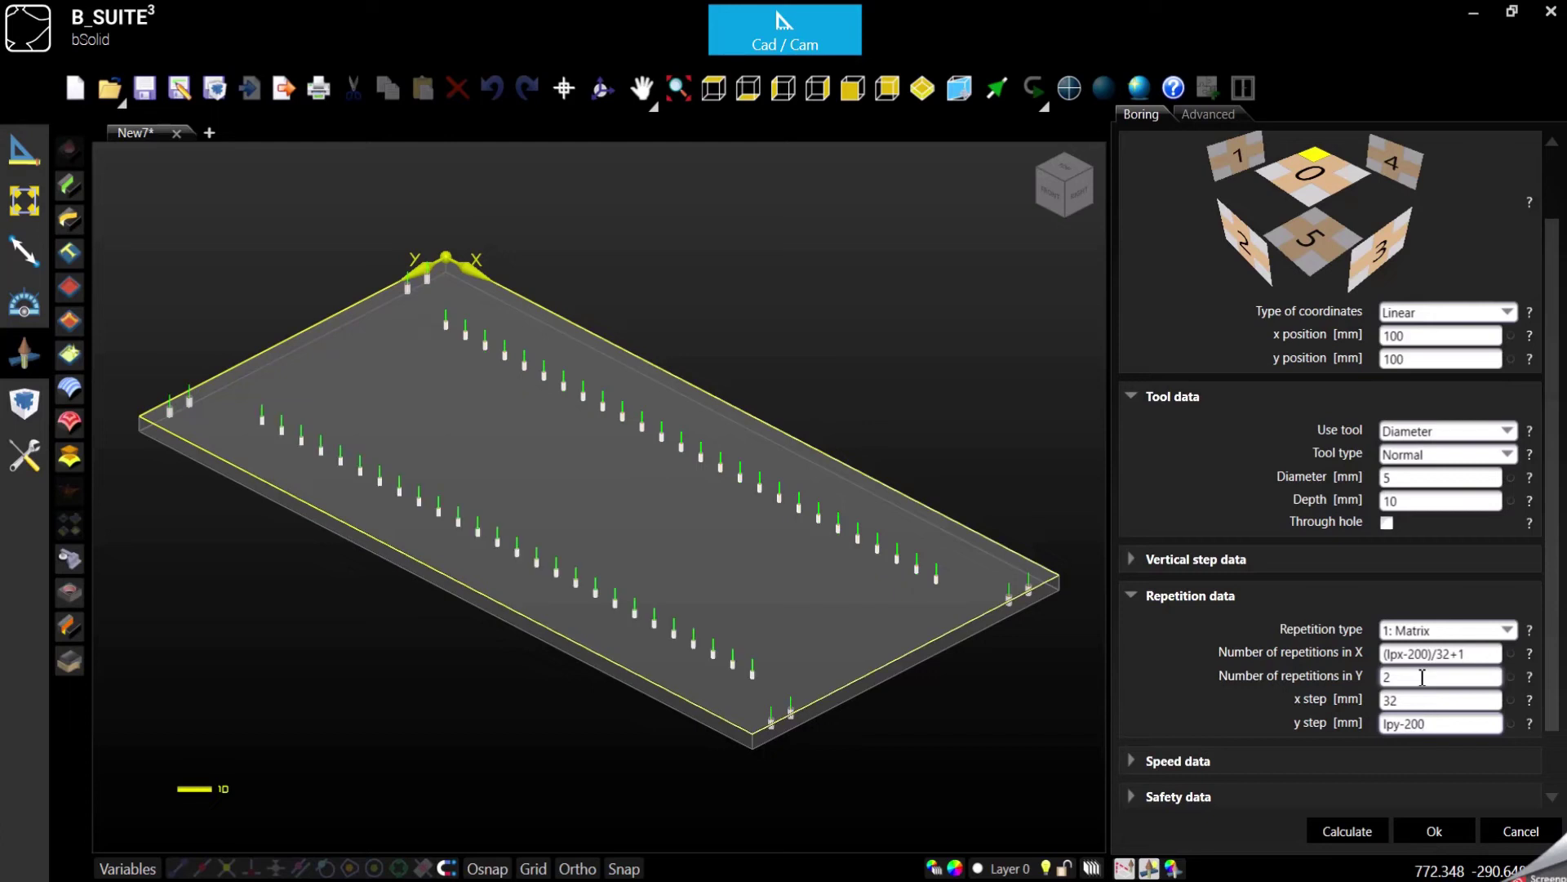
- Change the matrix's y step to lpy-180, then calculate and confirm the boring operation
double_click(1403, 360)
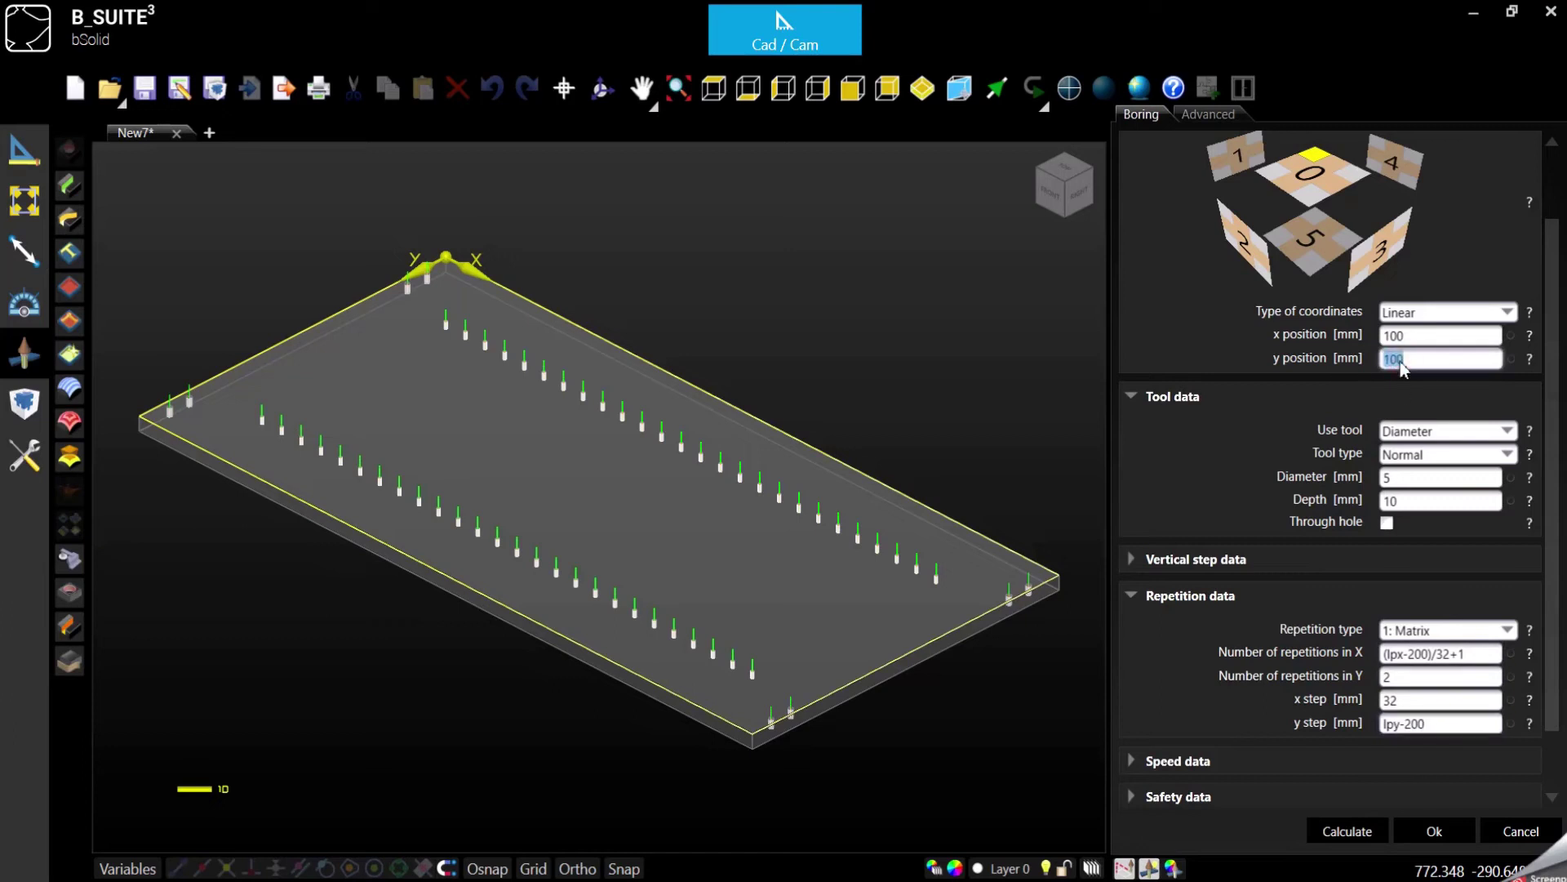
double_click(1406, 725)
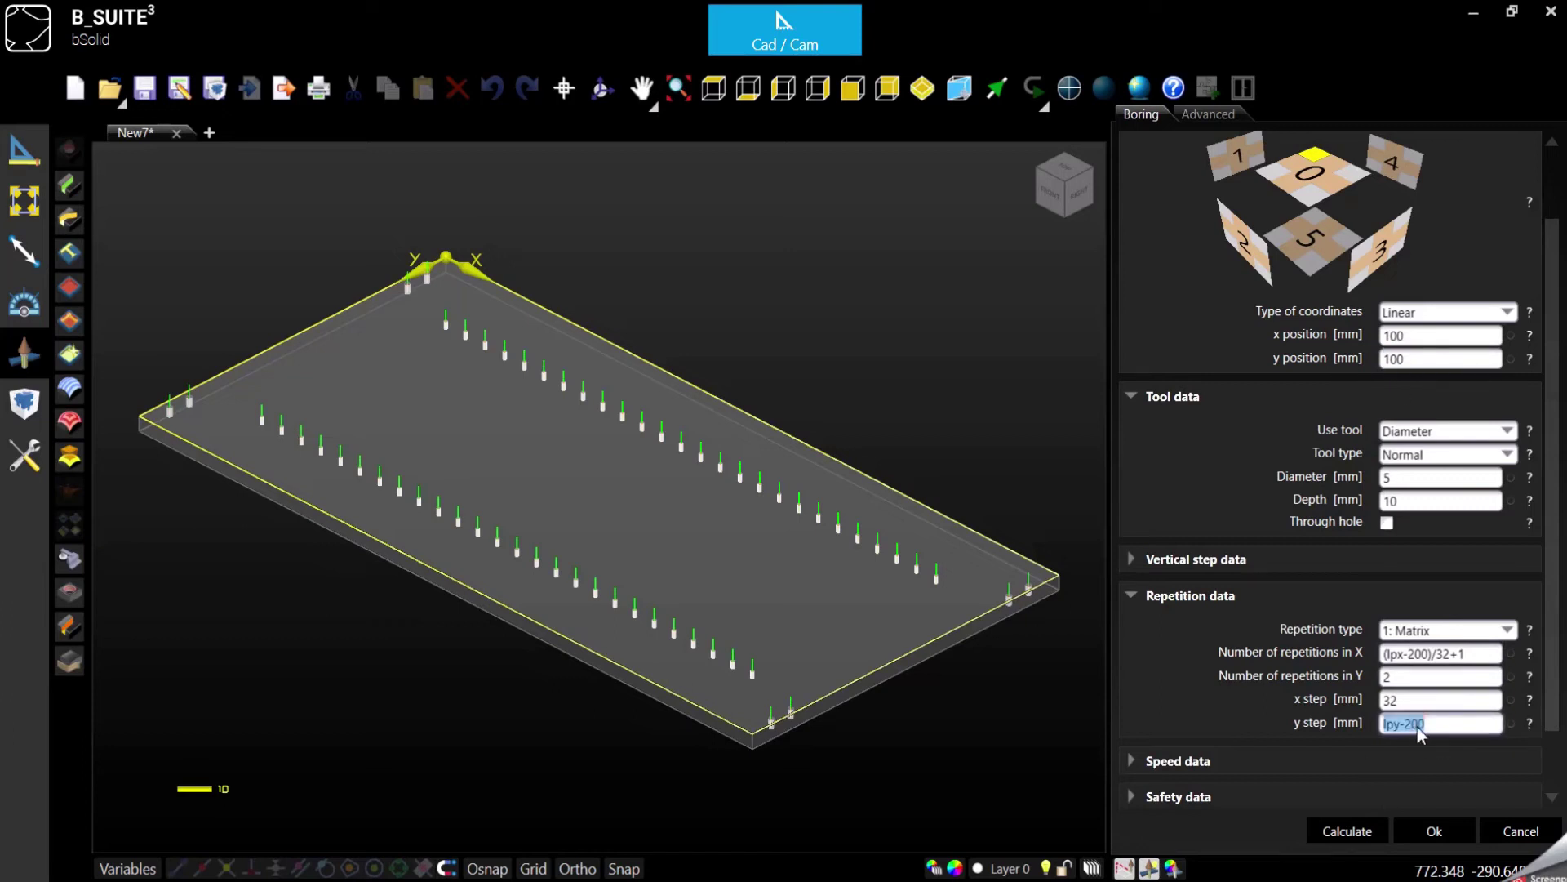
left_click(1411, 722)
left_click(1430, 728)
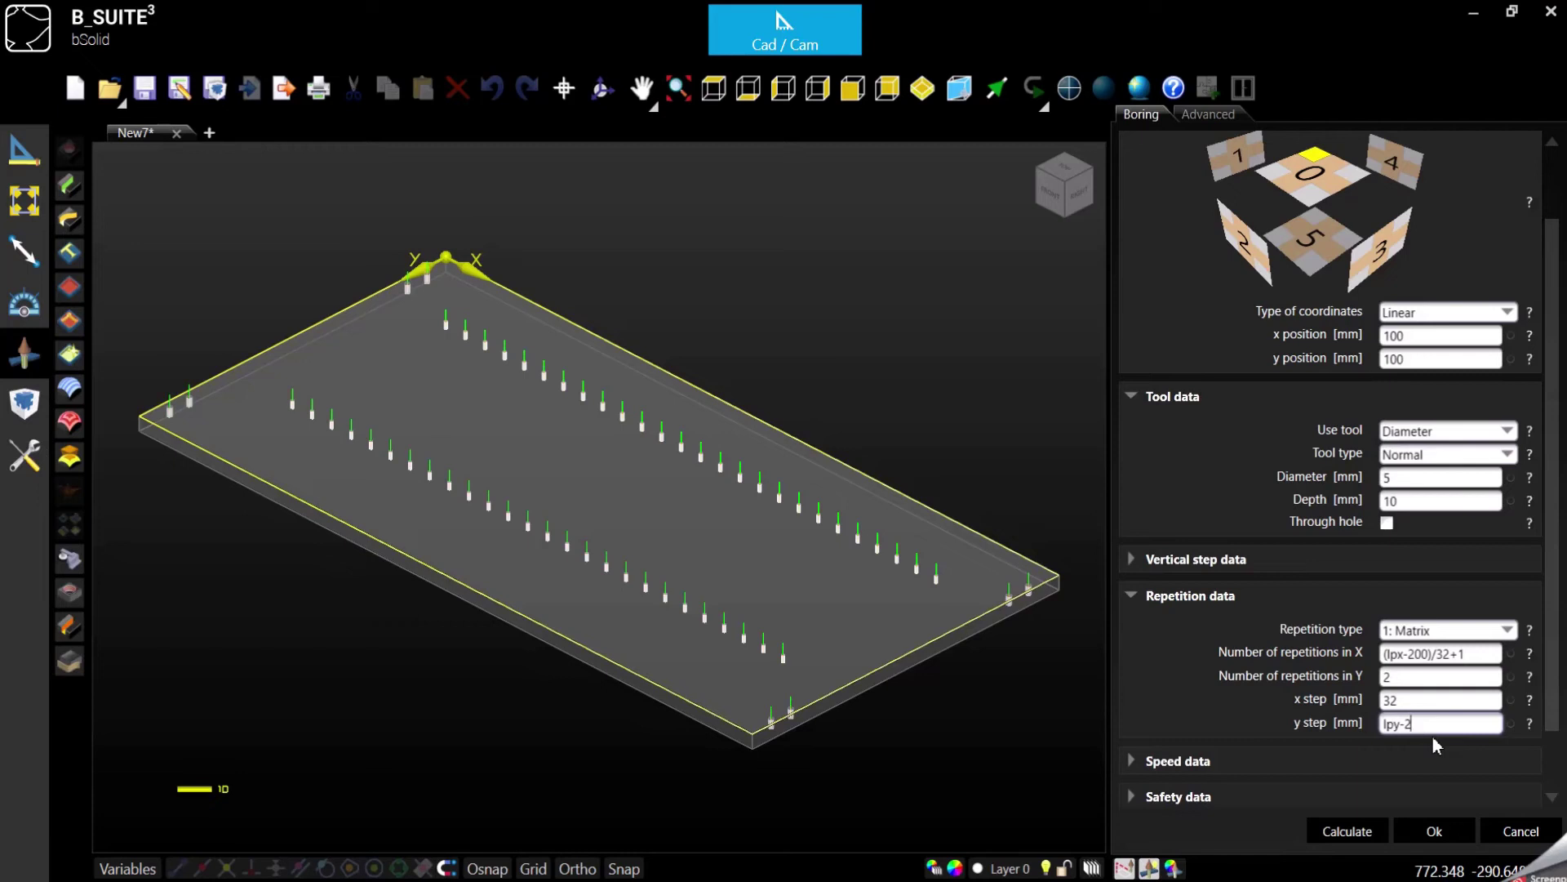
type("0")
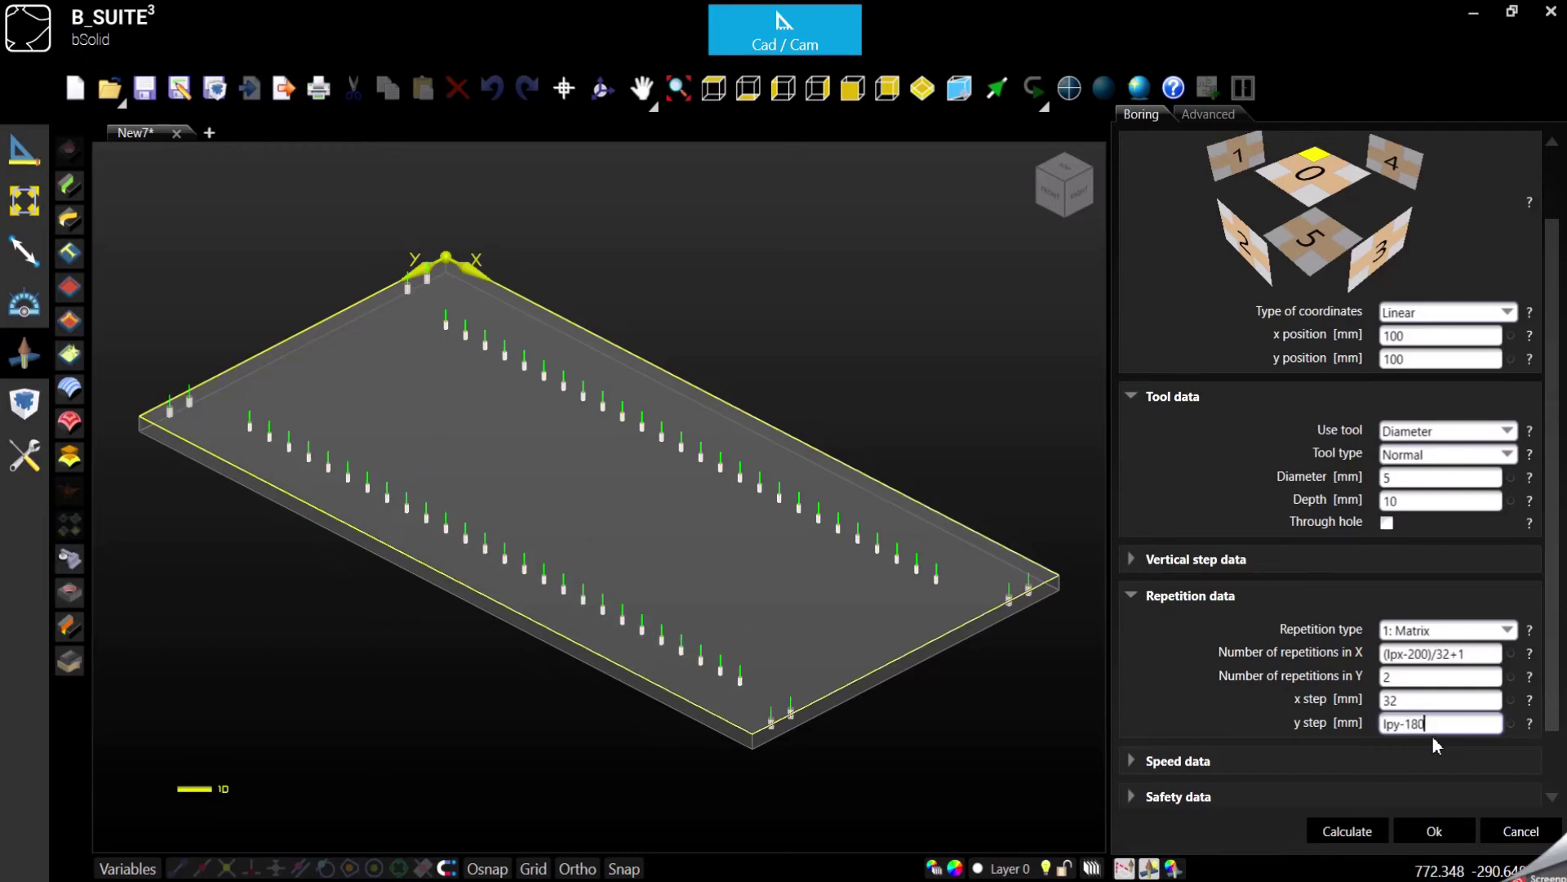
left_click(1345, 835)
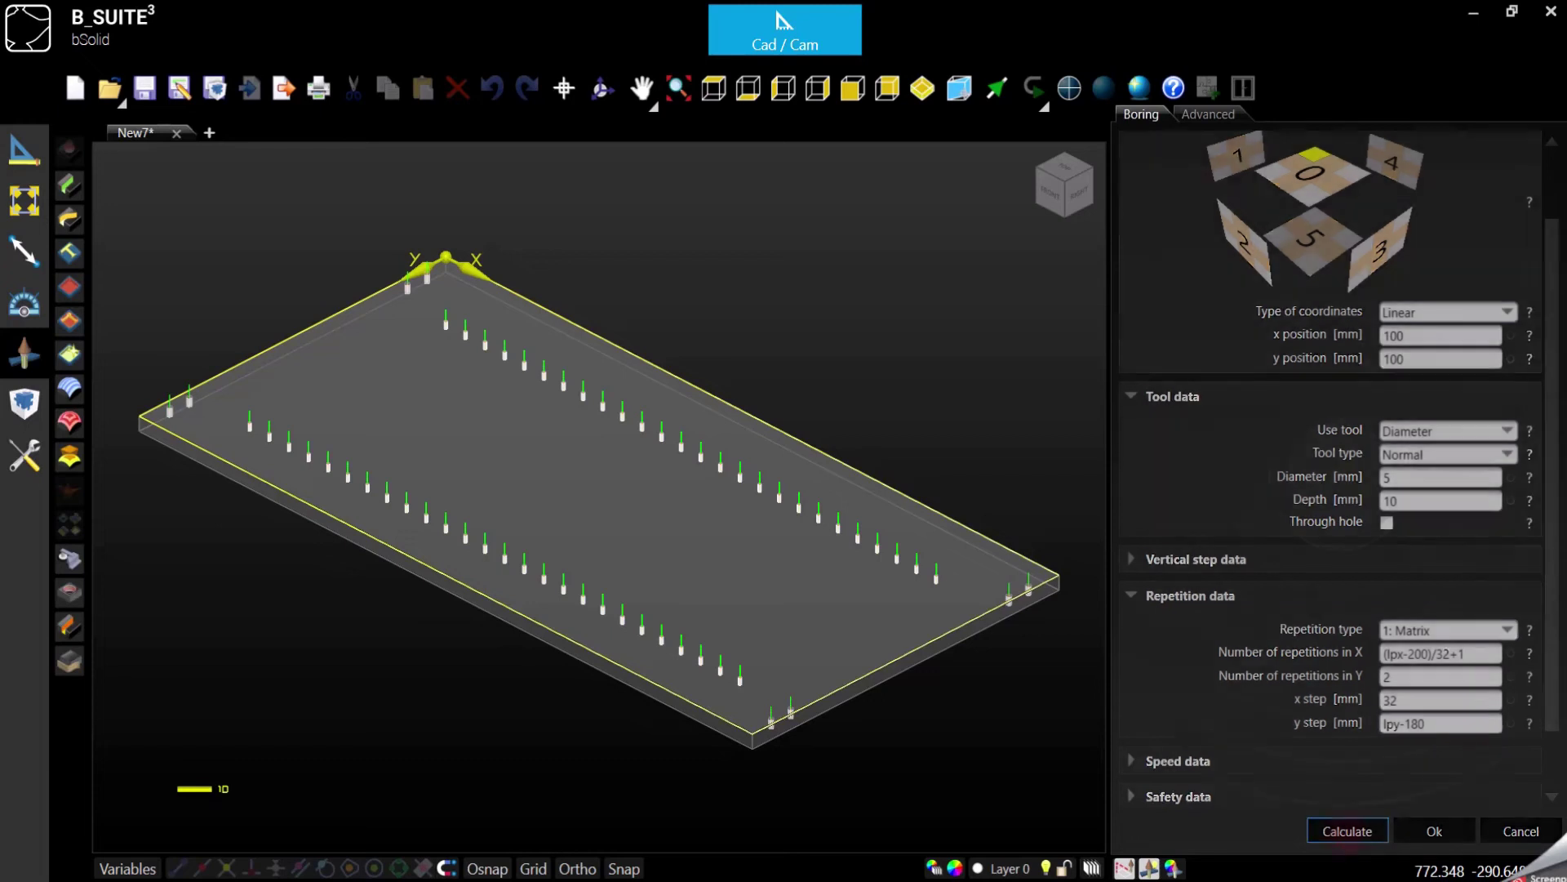
left_click(1429, 832)
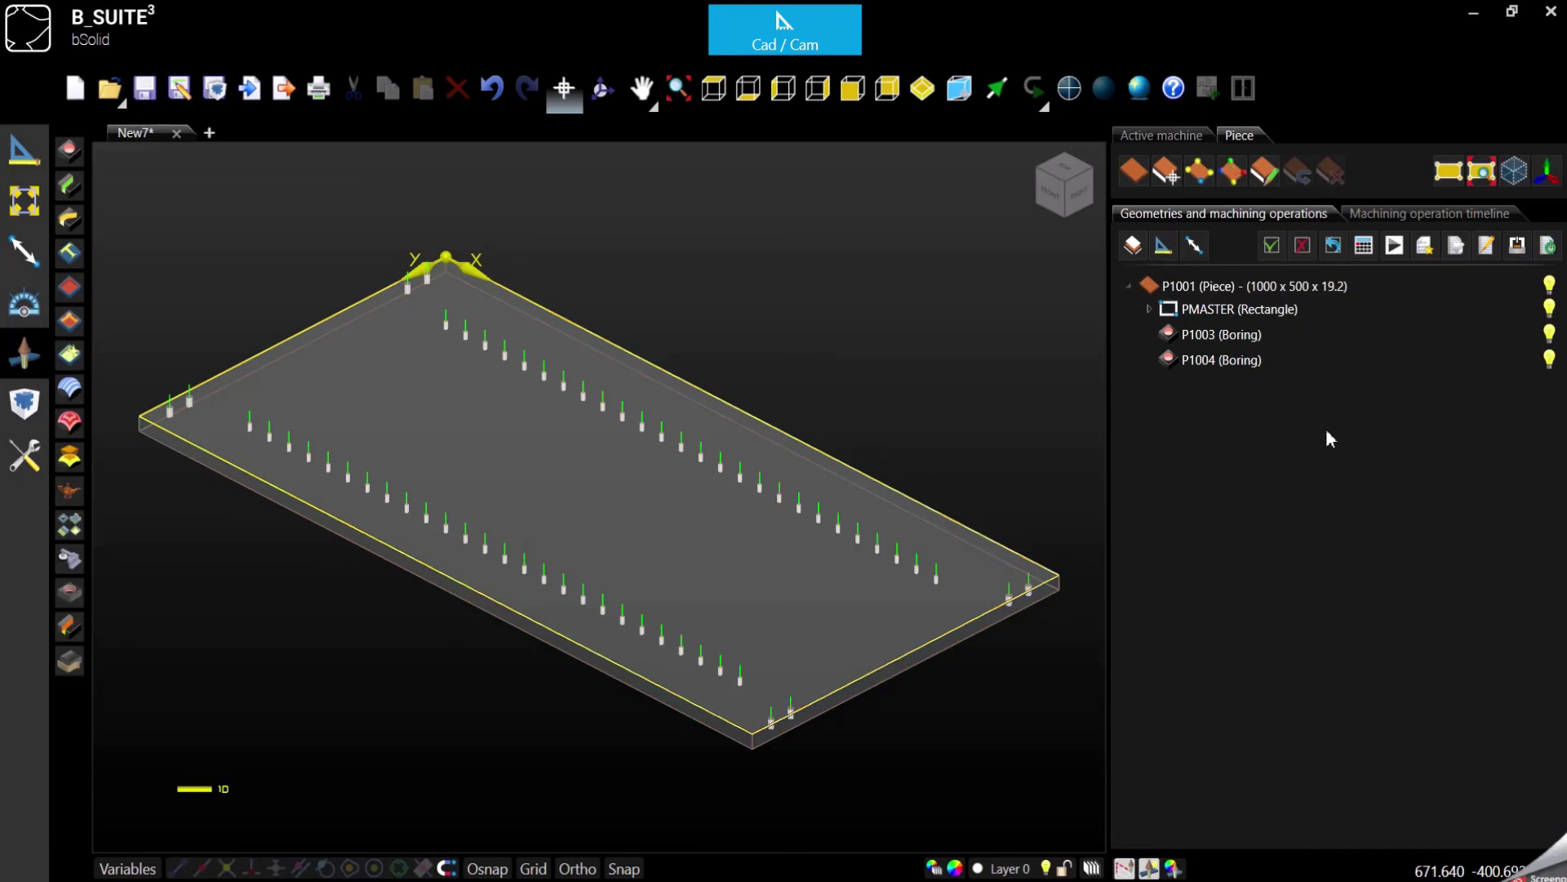
- Duplicate the P1003 boring operation in place, without moving the copy
left_click(1199, 360)
left_click(1204, 334)
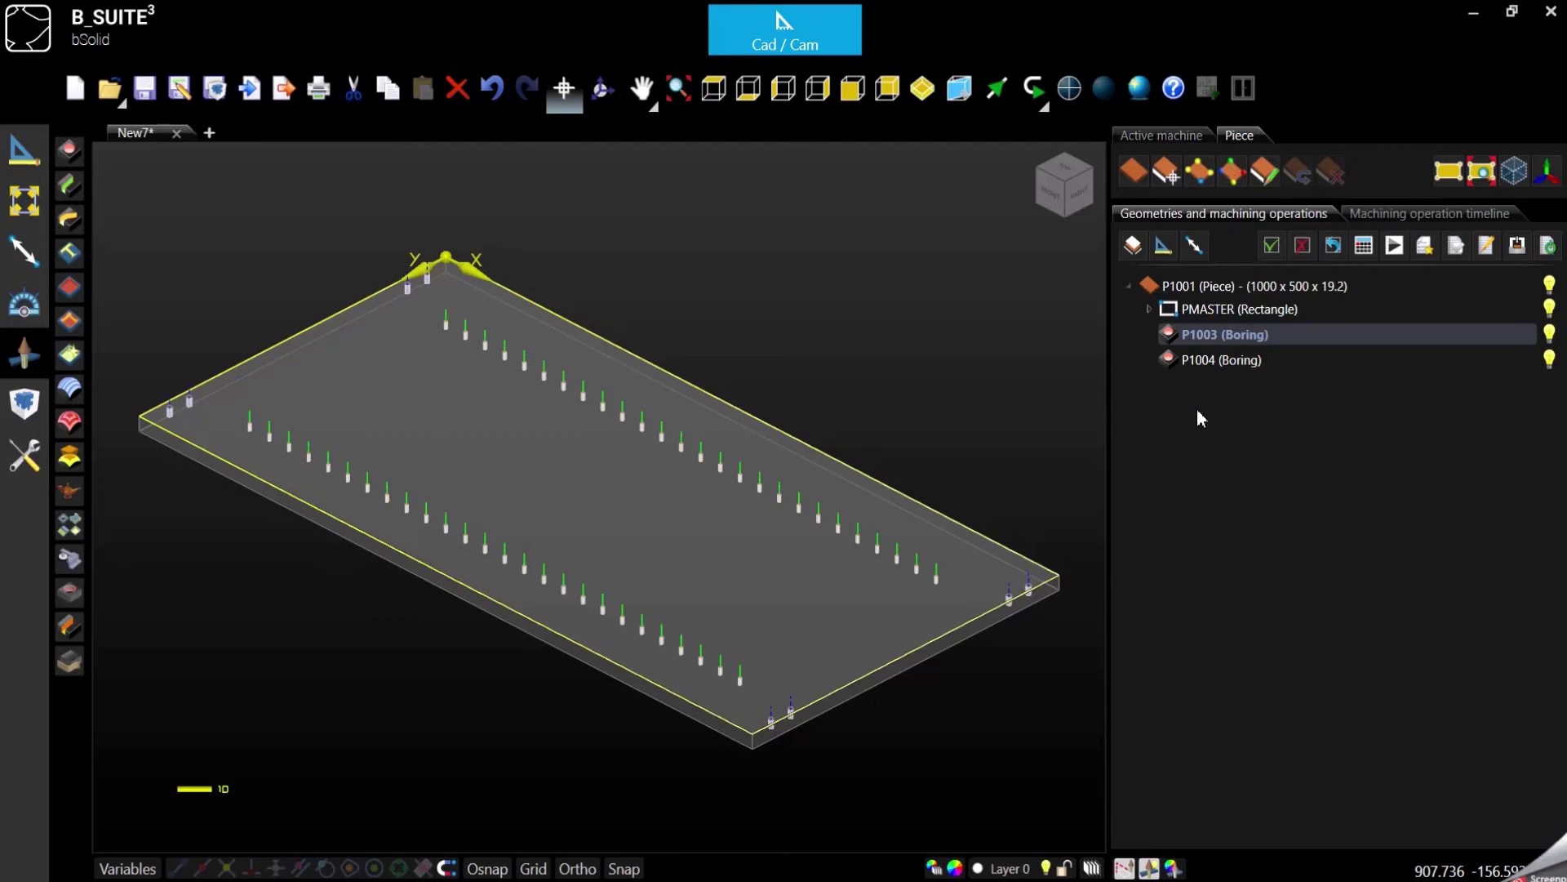
left_click(1194, 365)
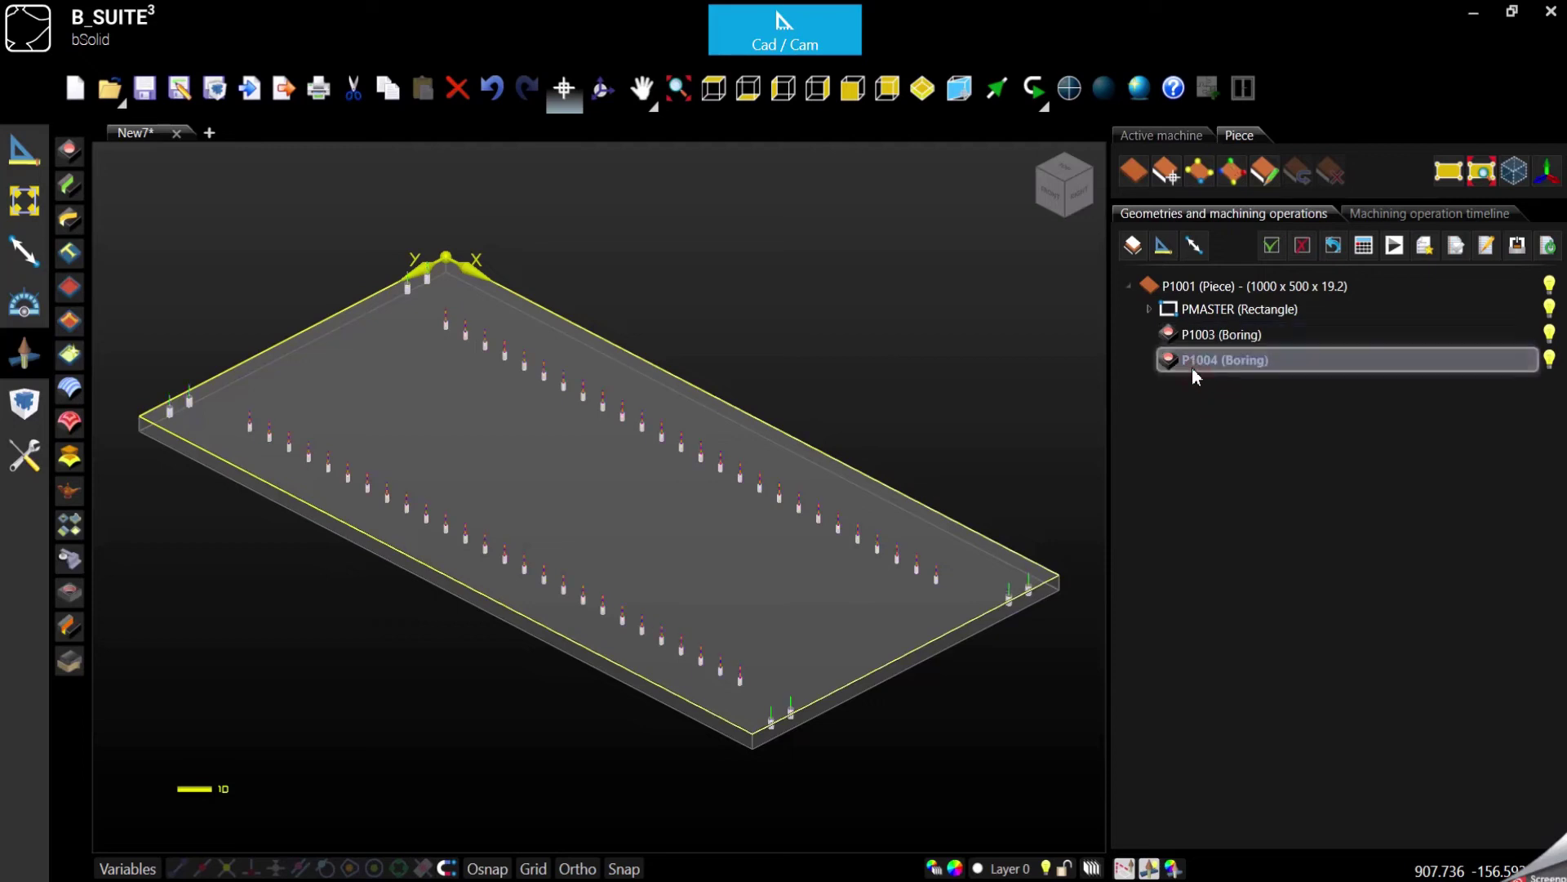
left_click(1216, 334)
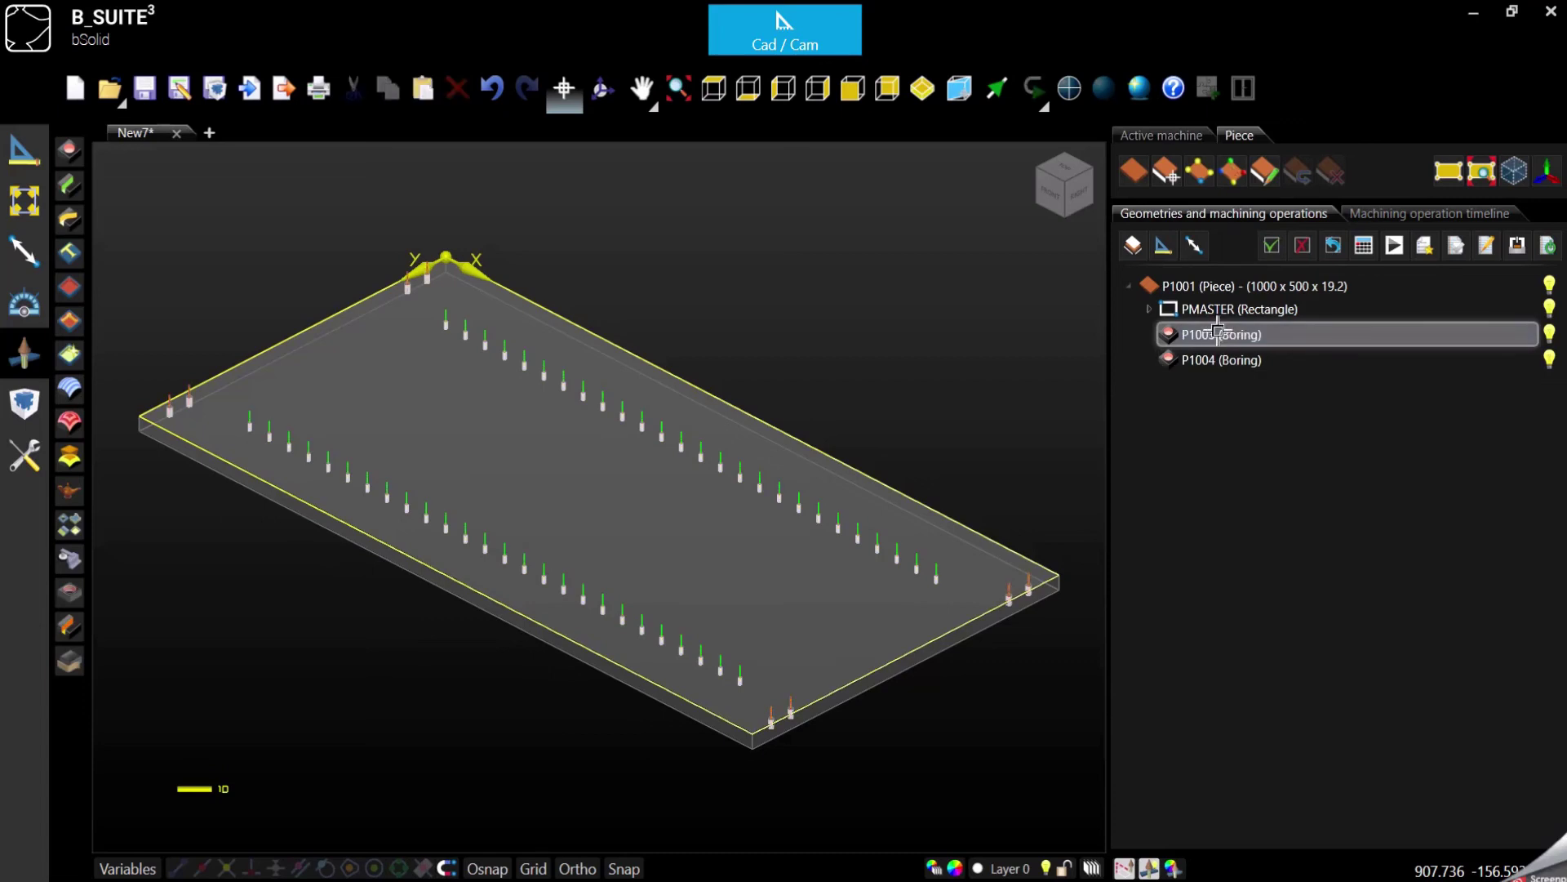
key("Return")
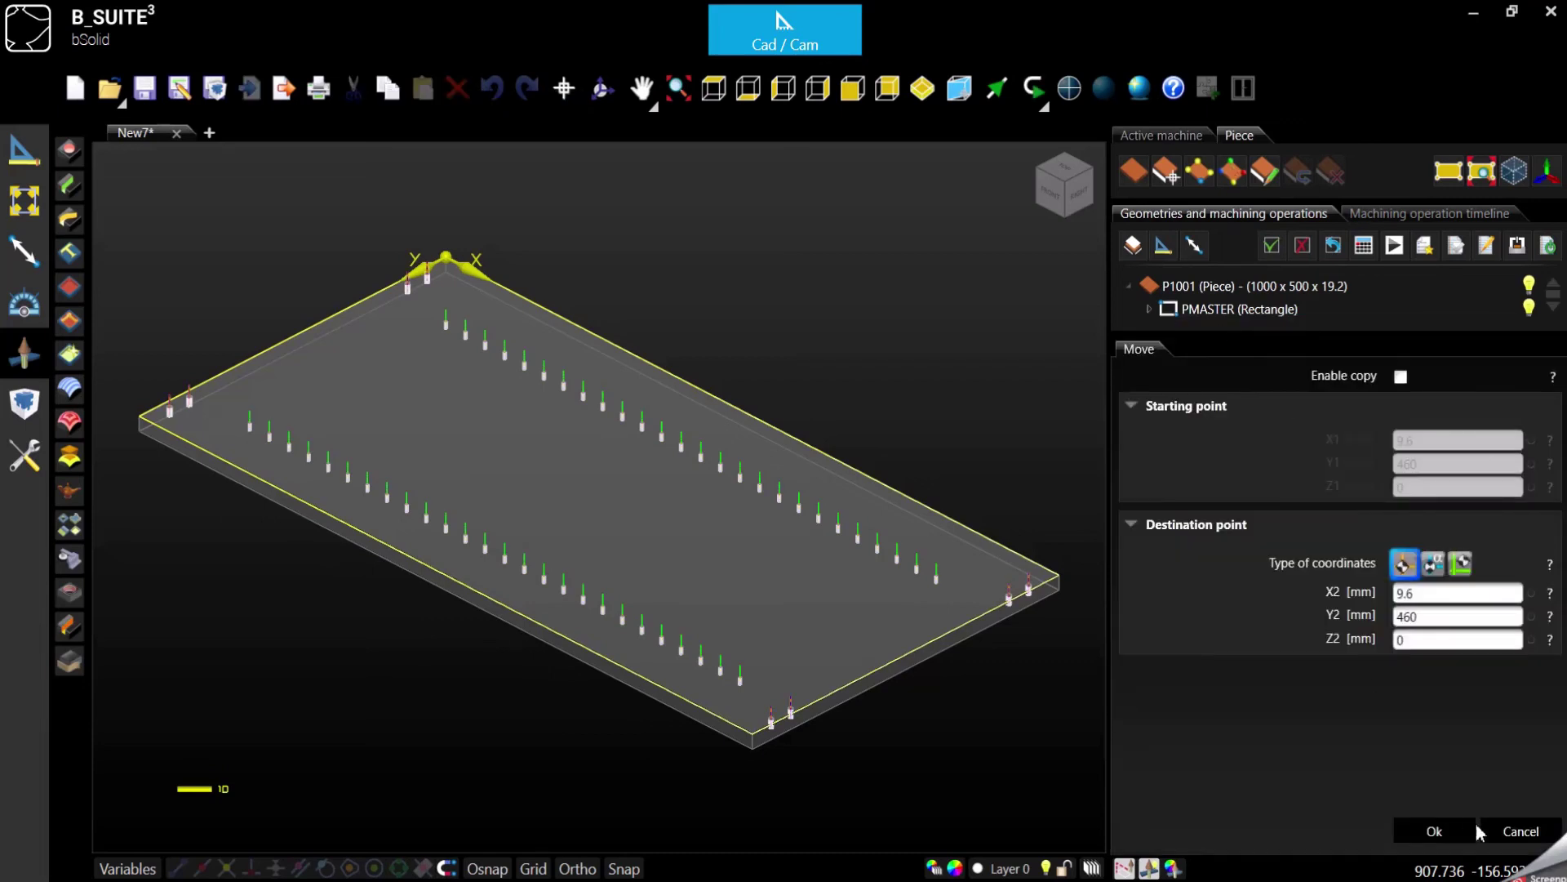
left_click(1514, 832)
- Edit the copied P1003 boring so it uses only the two corners of face 0 that adjoin side 4
left_click(1237, 390)
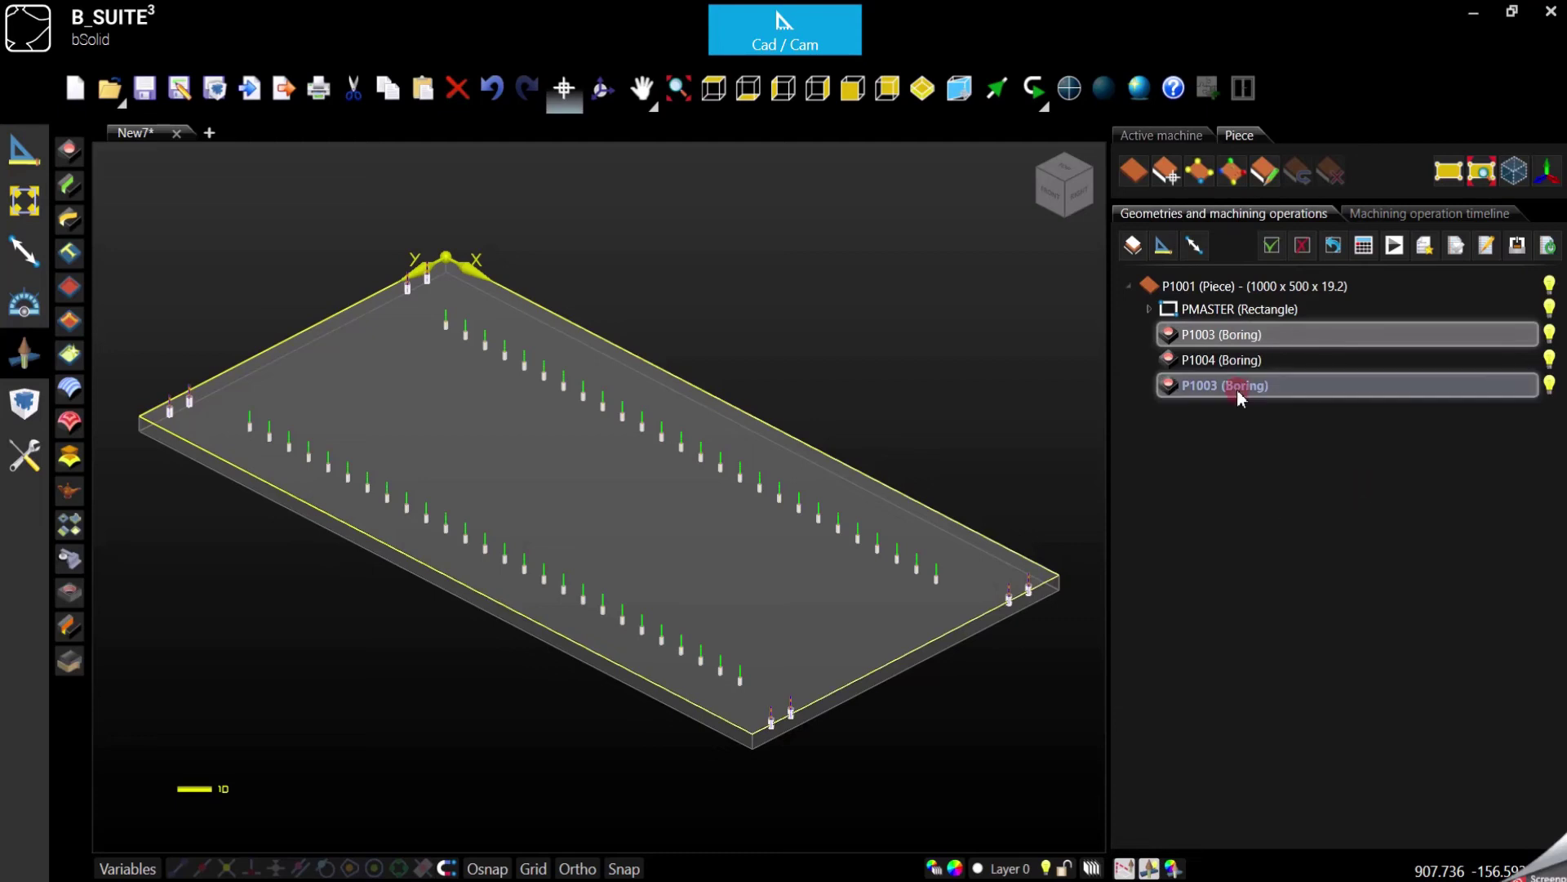
double_click(1237, 389)
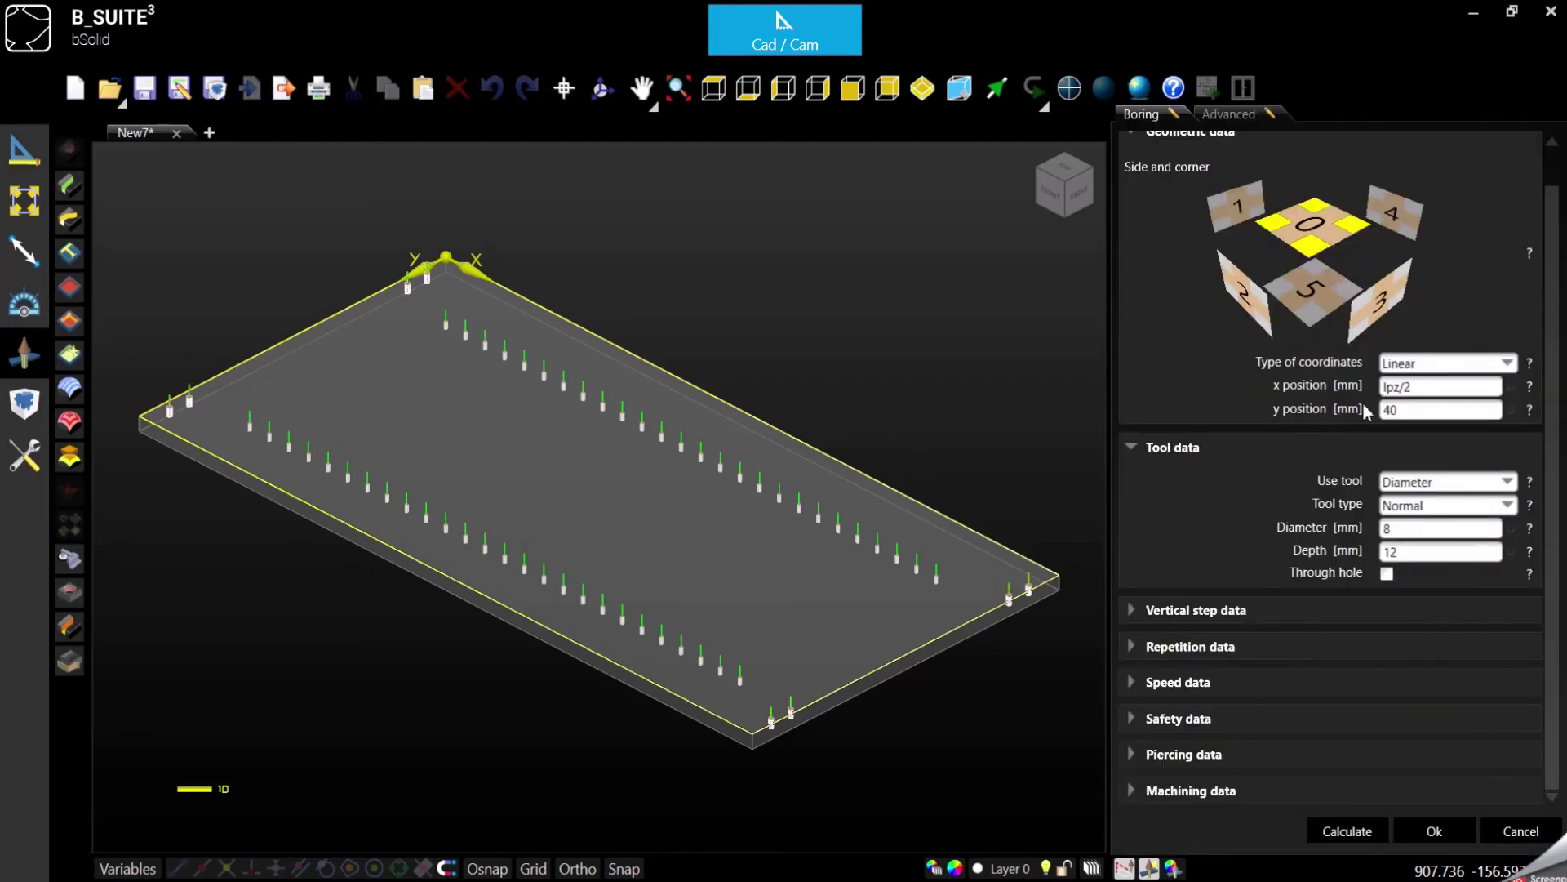
left_click(1314, 243)
left_click(1272, 222)
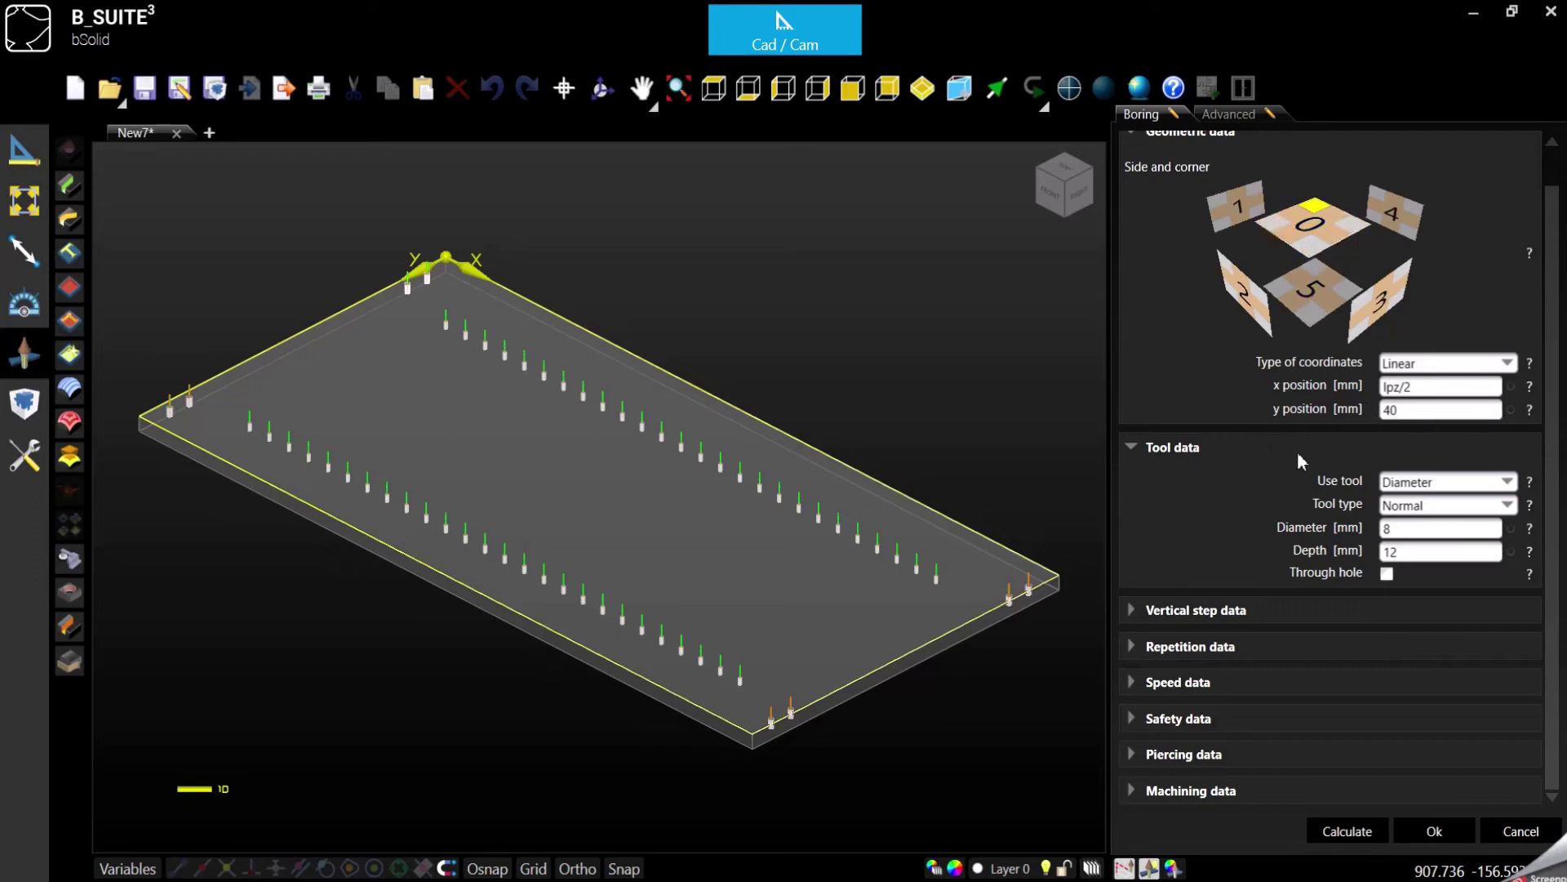
left_click(1360, 229)
left_click(1357, 227)
left_click(1349, 235)
left_click(1349, 236)
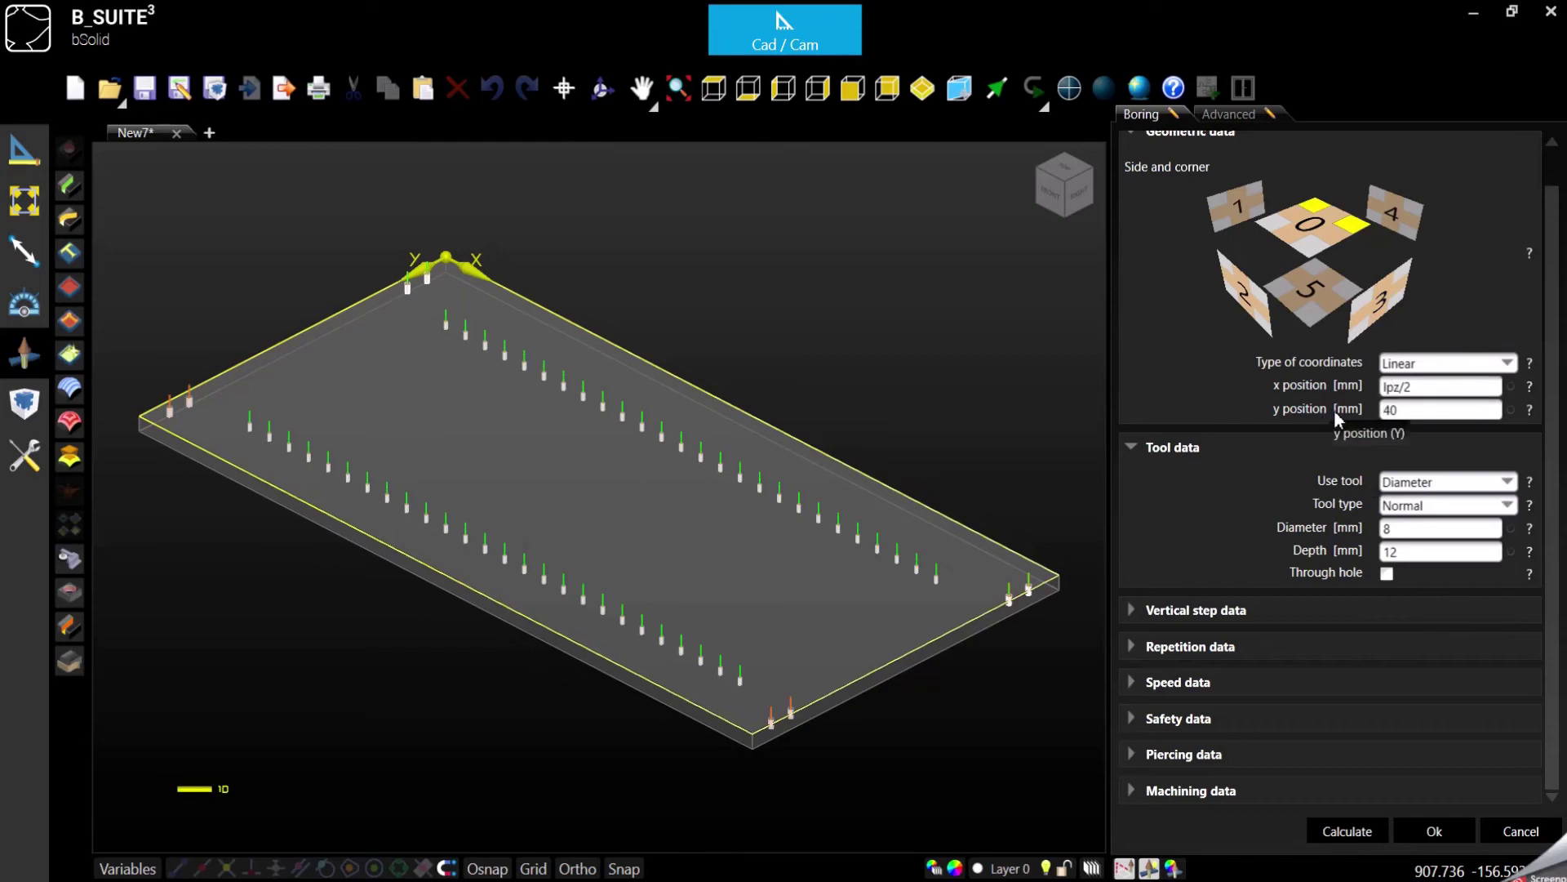
- Set the copied boring's y position to lpy/2-32/2
double_click(1413, 410)
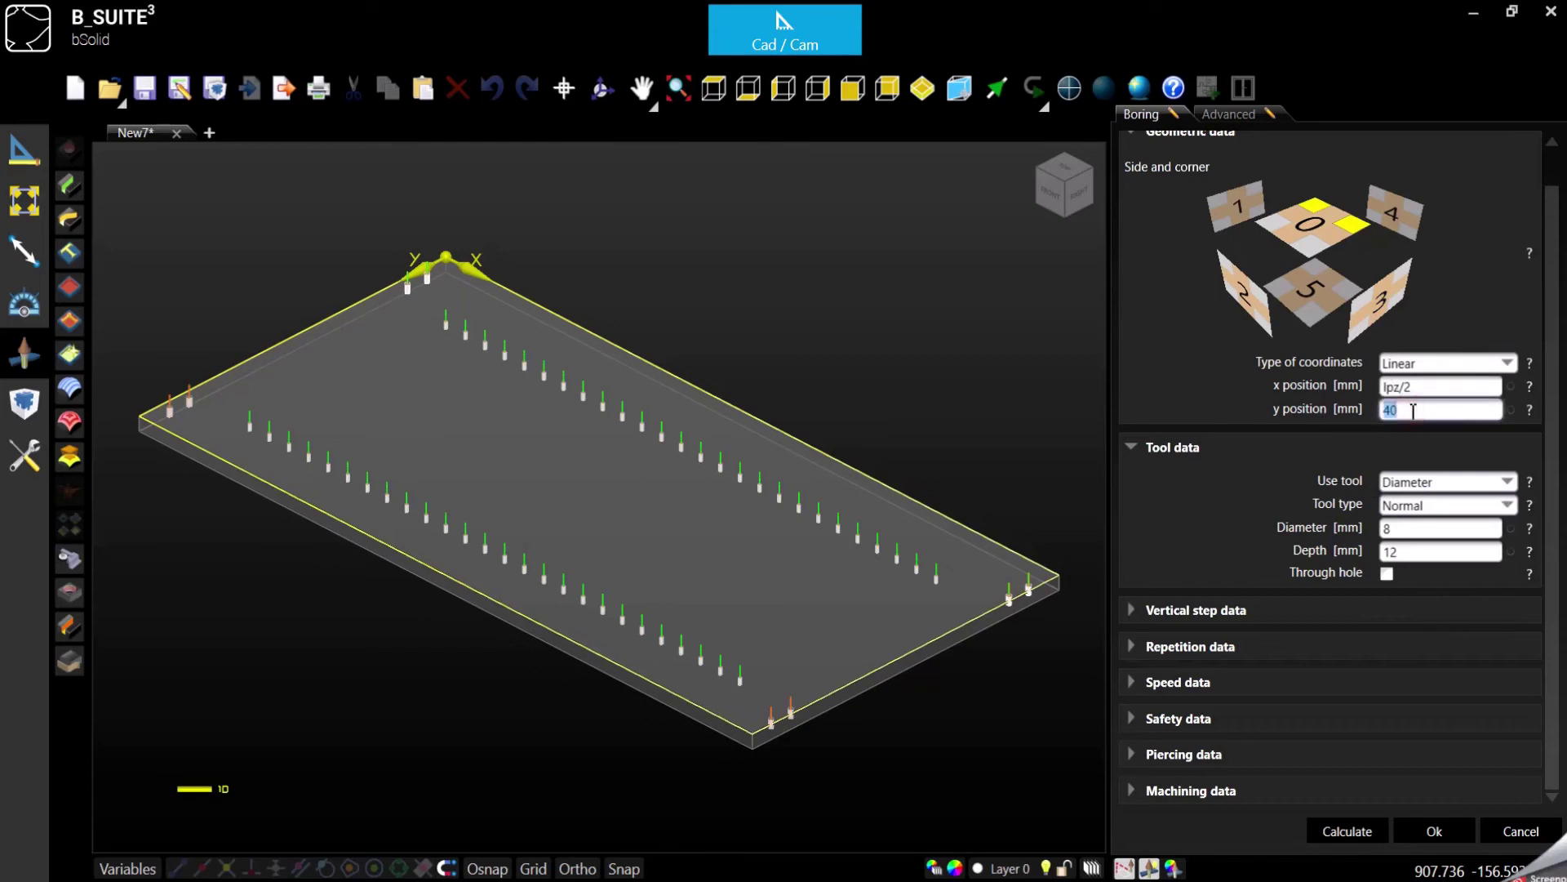
type("lpy/2")
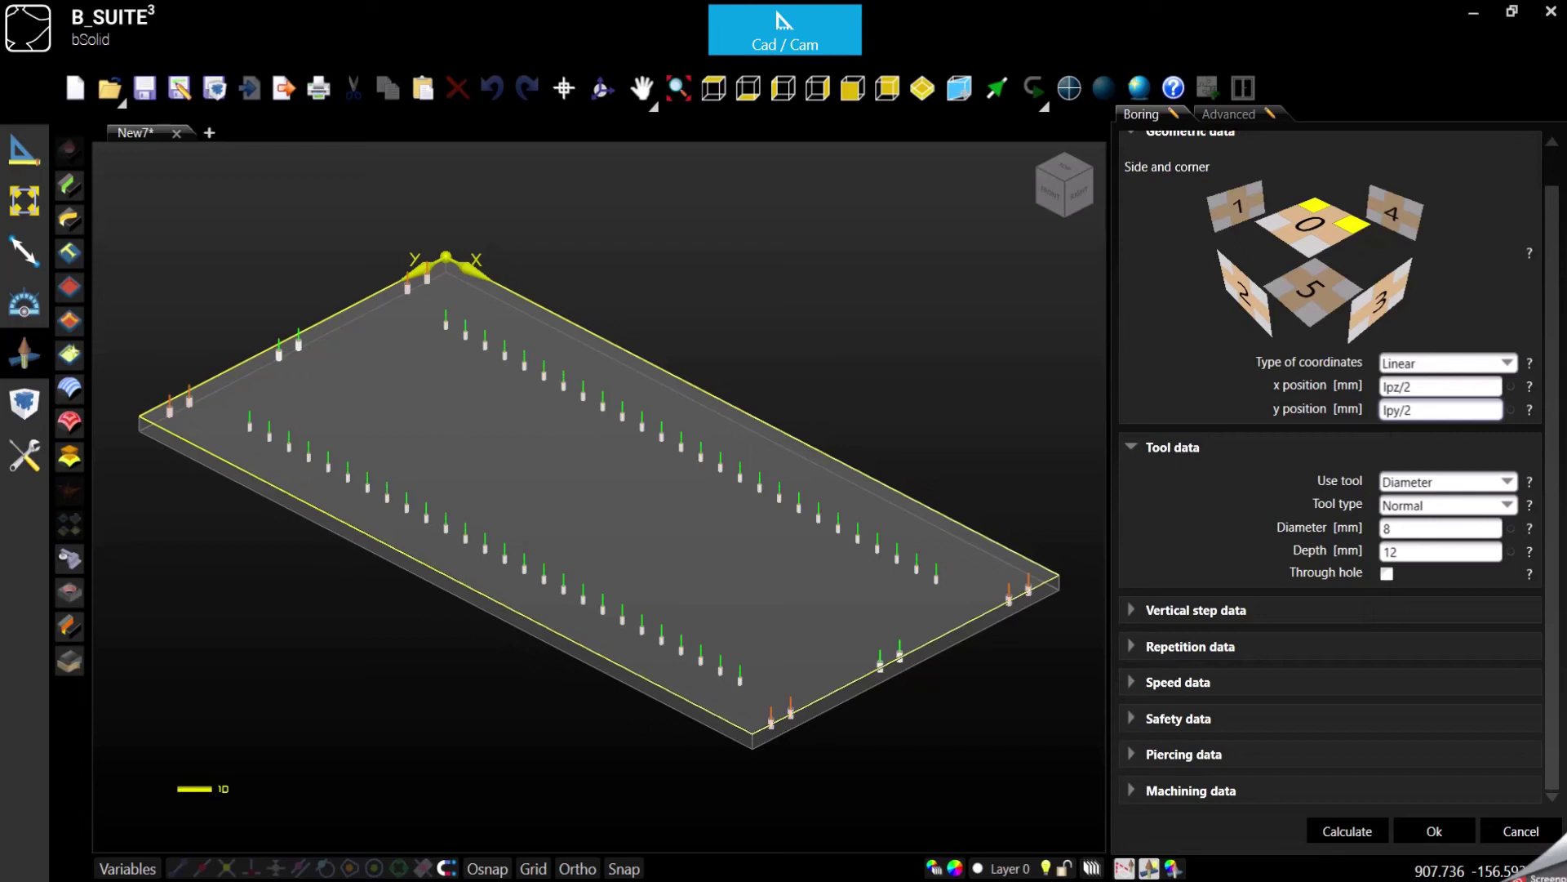
type("-32/2")
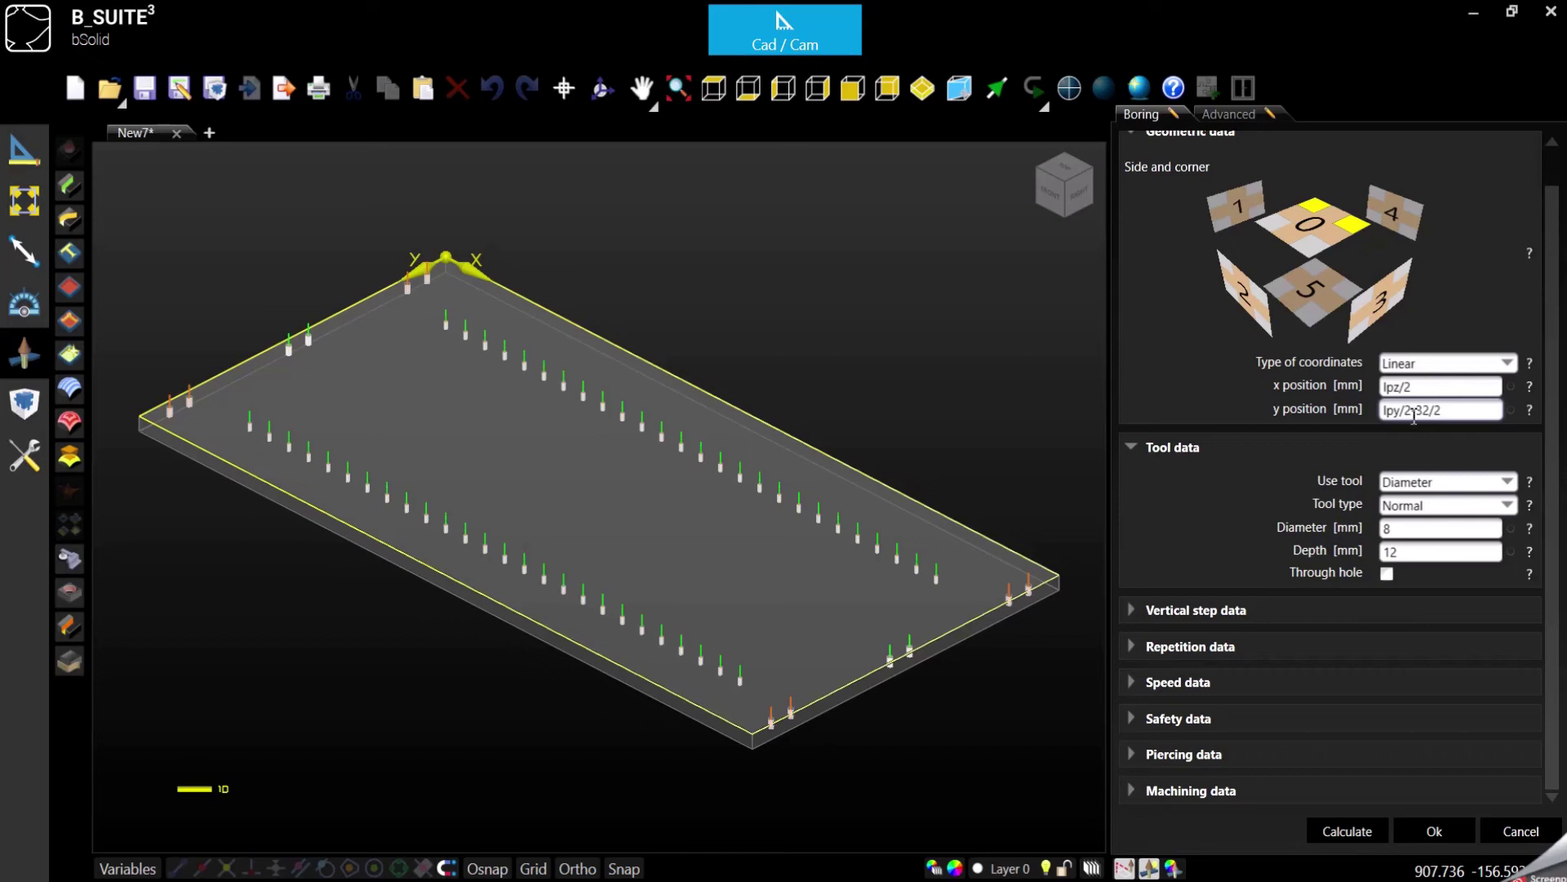
- Make the copied P1003 boring conditional by setting its Execute machining property to lpy>500, and confirm the operation
double_click(1444, 528)
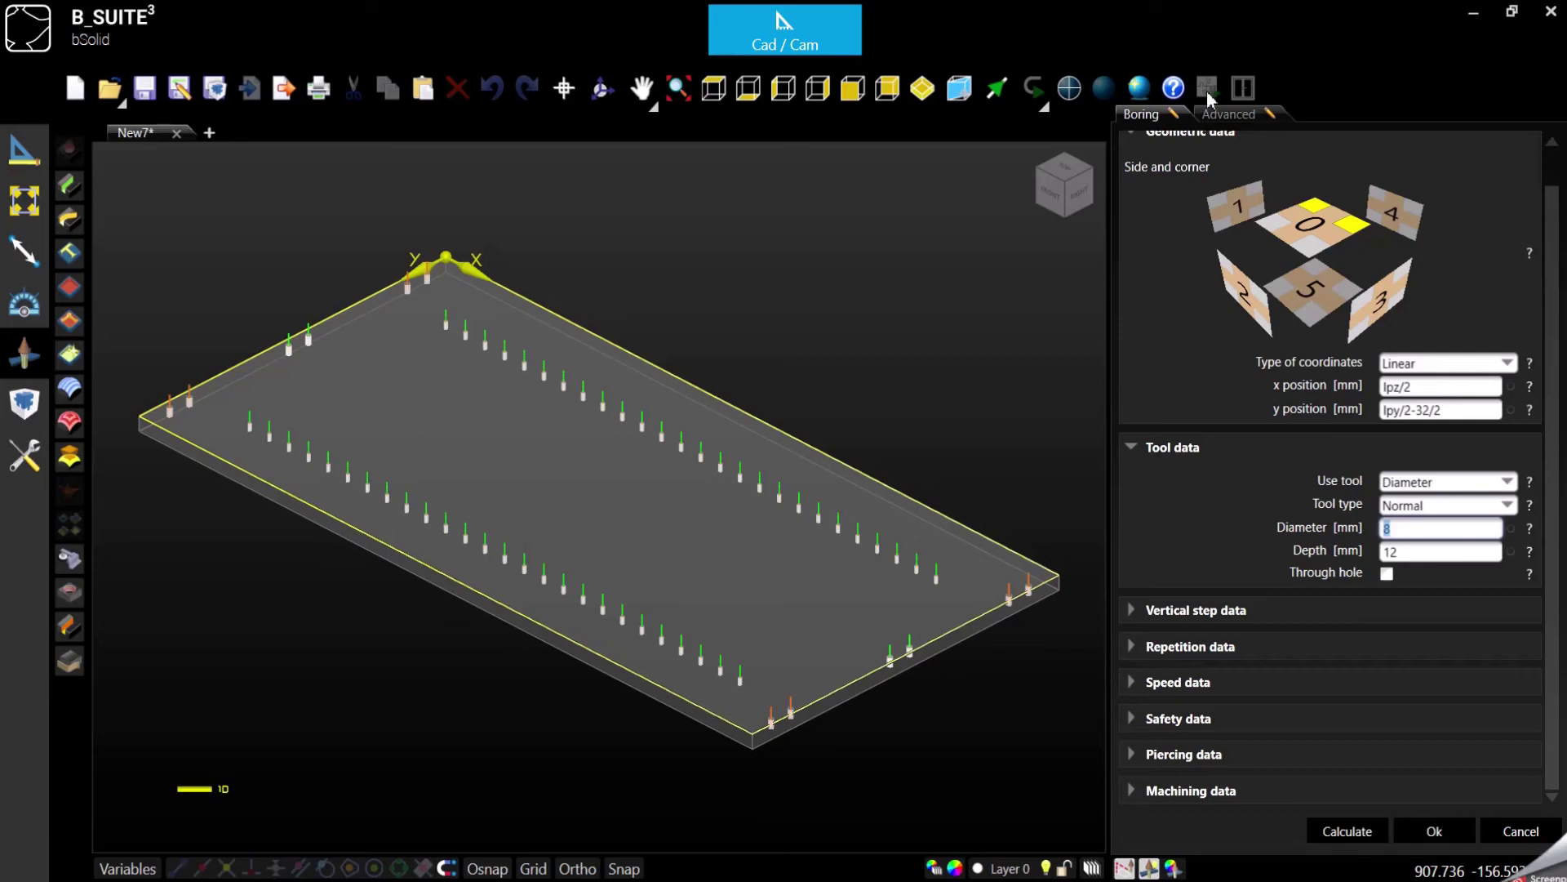
left_click(1231, 119)
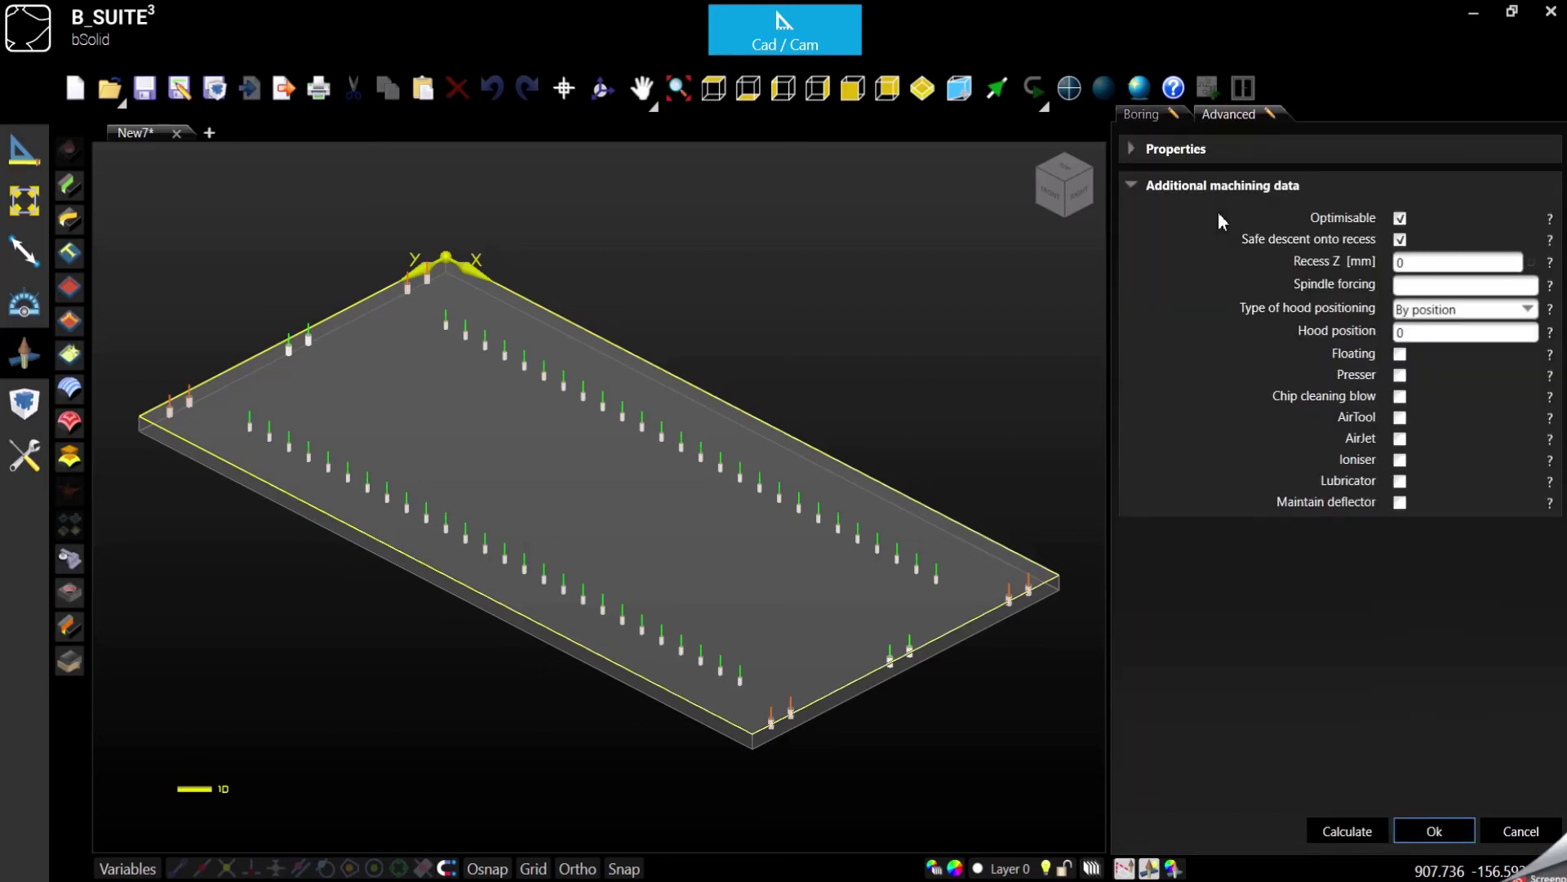
left_click(1134, 148)
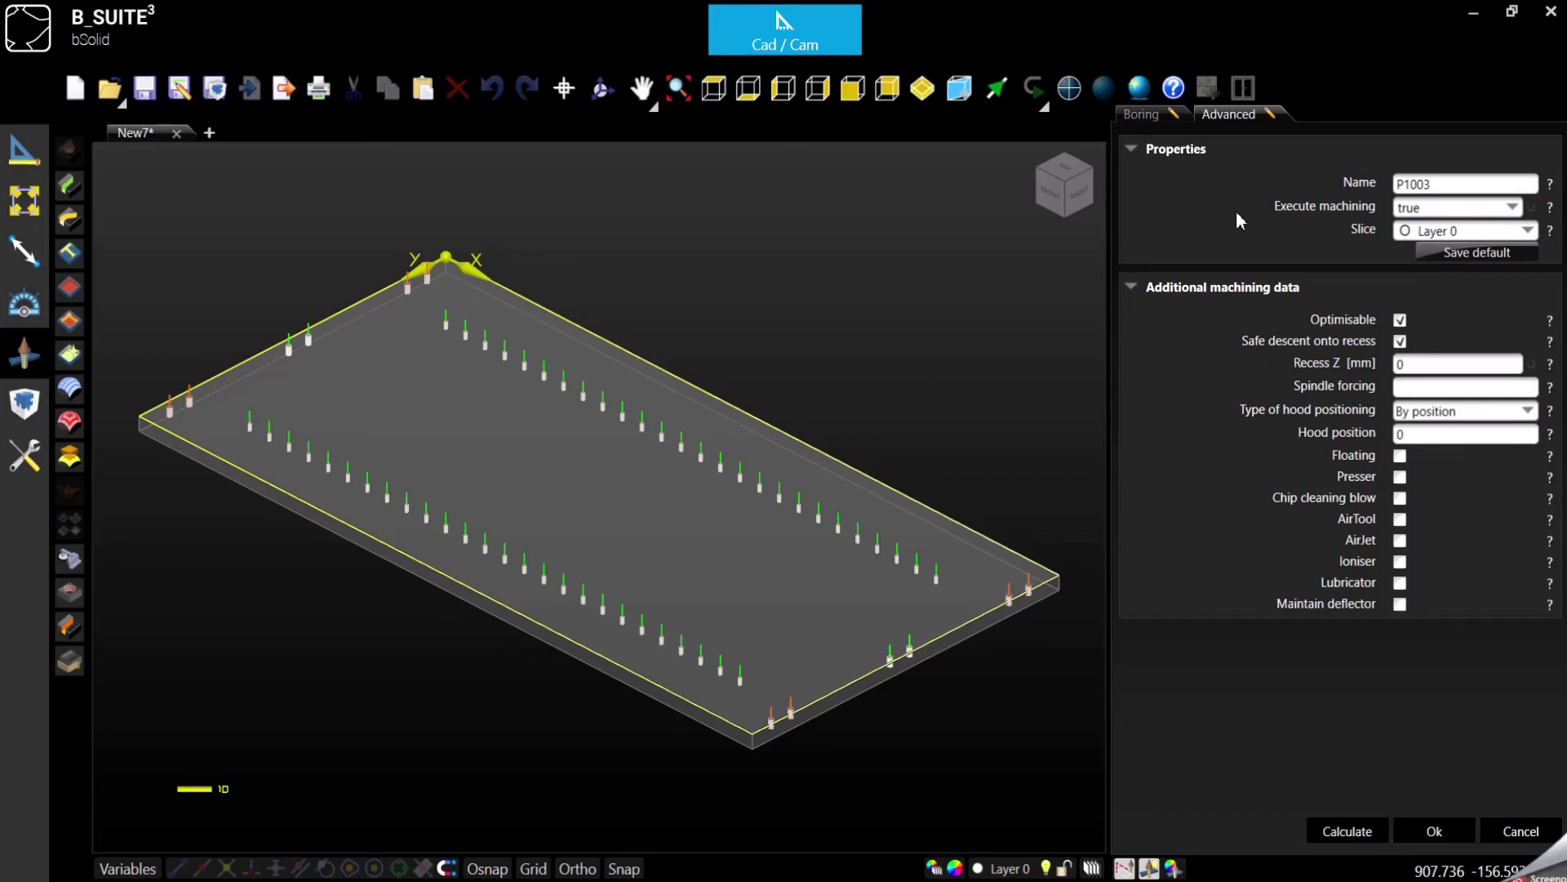
left_click(1437, 208)
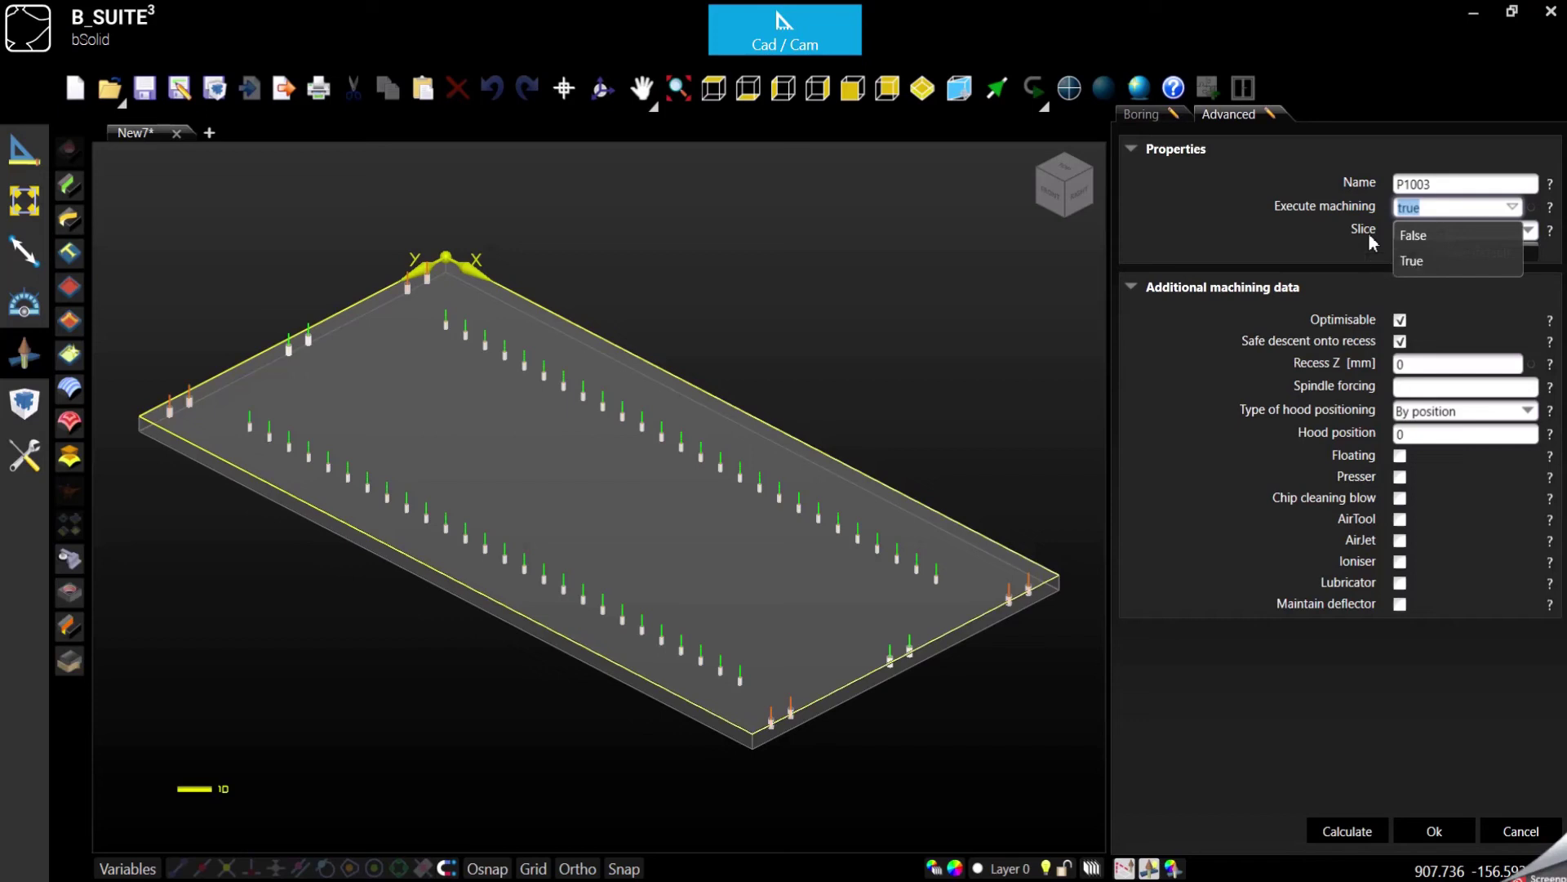
key("BackSpace")
type("lp")
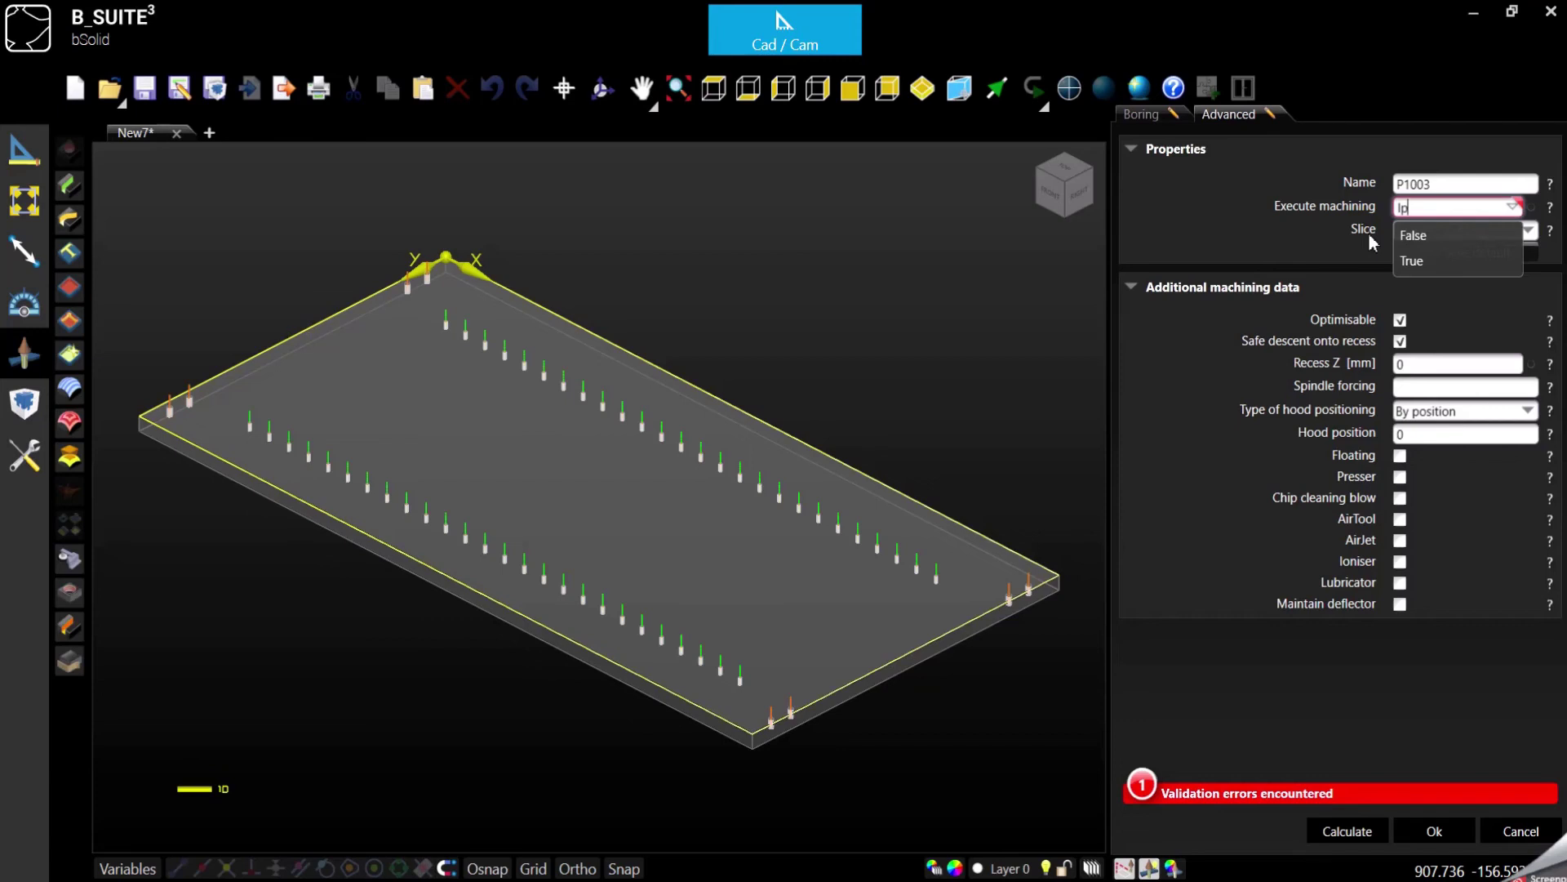
type("y")
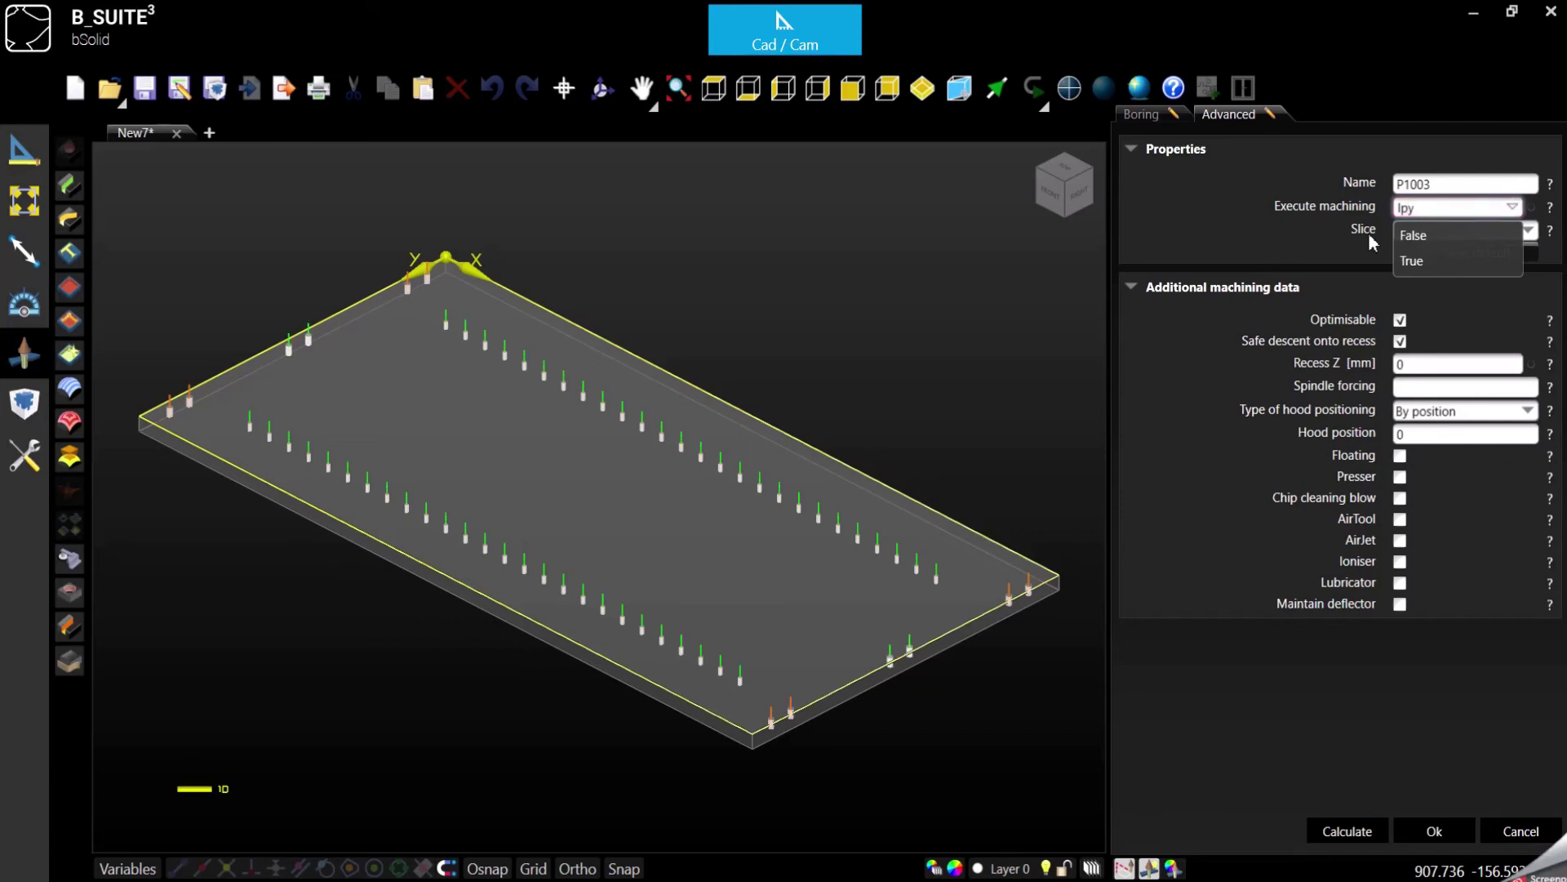
type(">500")
left_click(1369, 232)
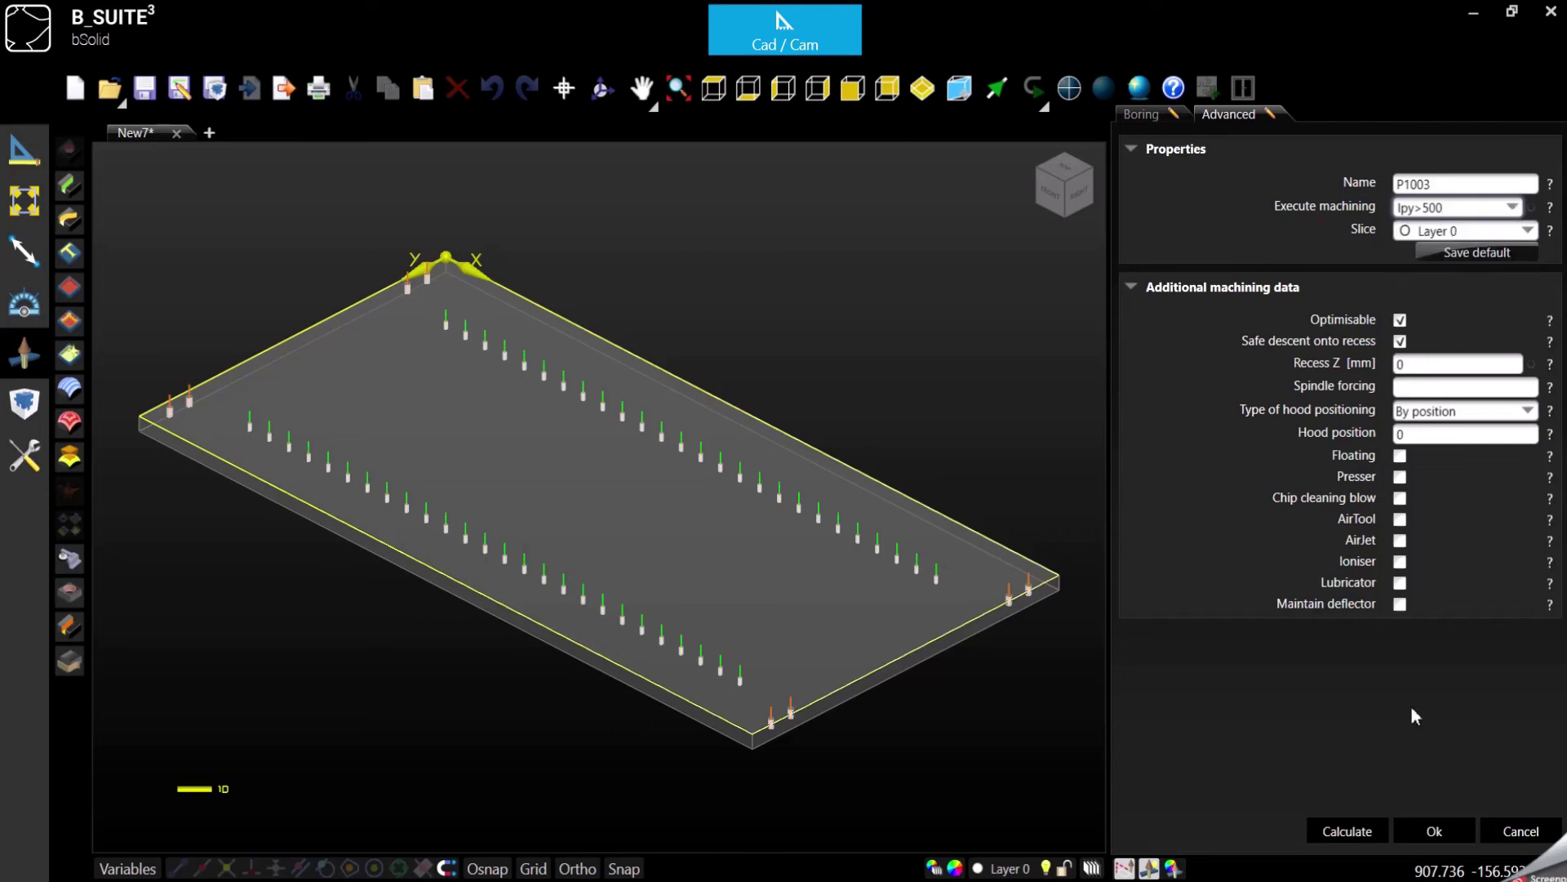
left_click(1431, 830)
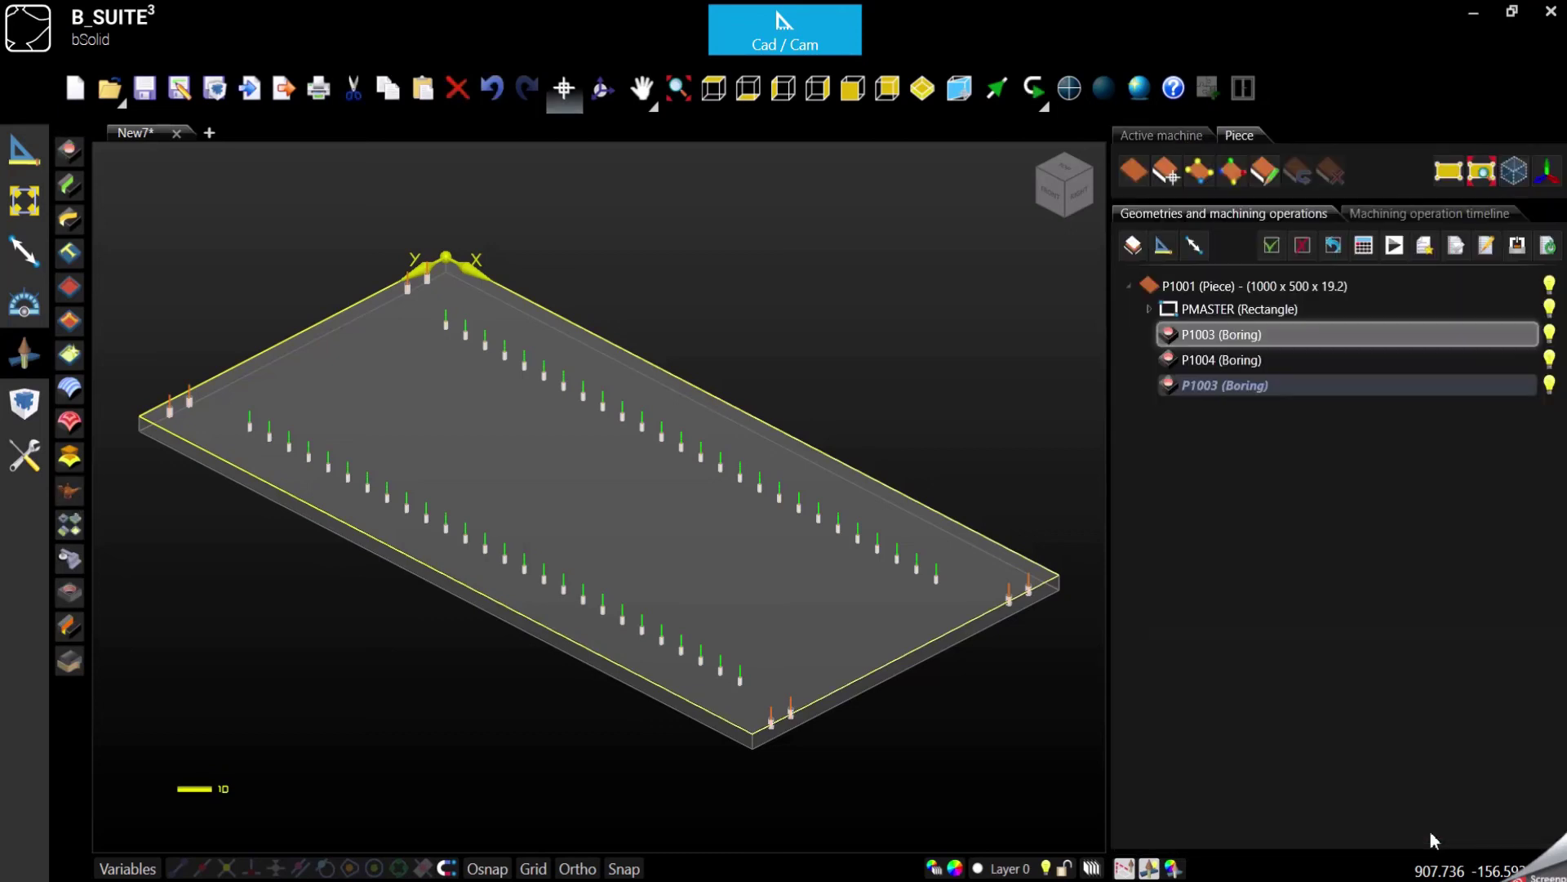
left_click(1255, 451)
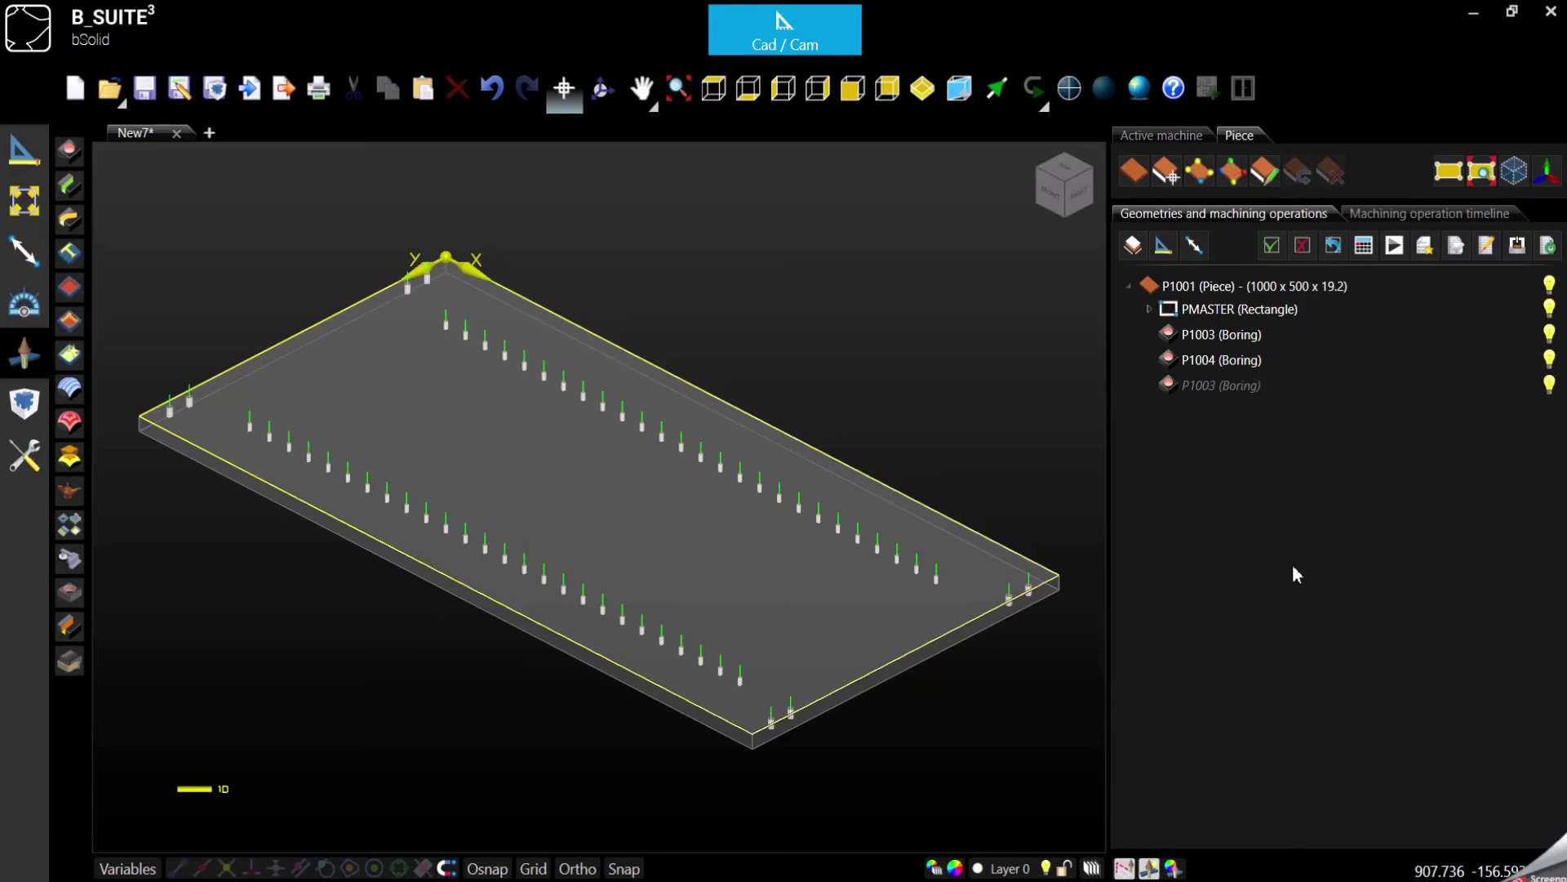
- Edit piece P1001 and set its width to 501 mm to test the conditional boring
double_click(1304, 288)
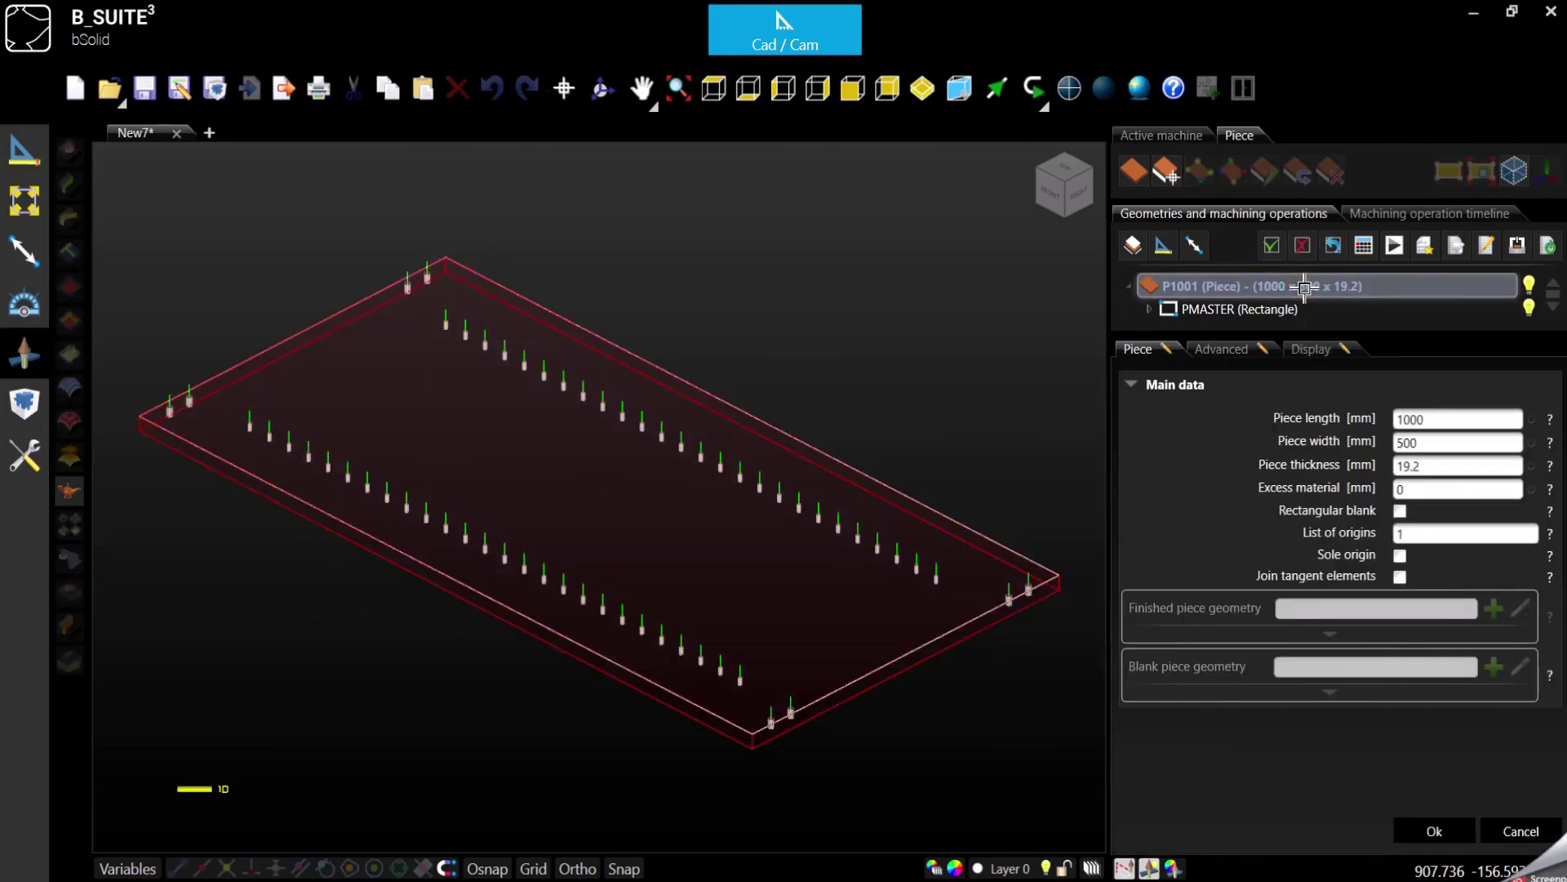
double_click(1425, 443)
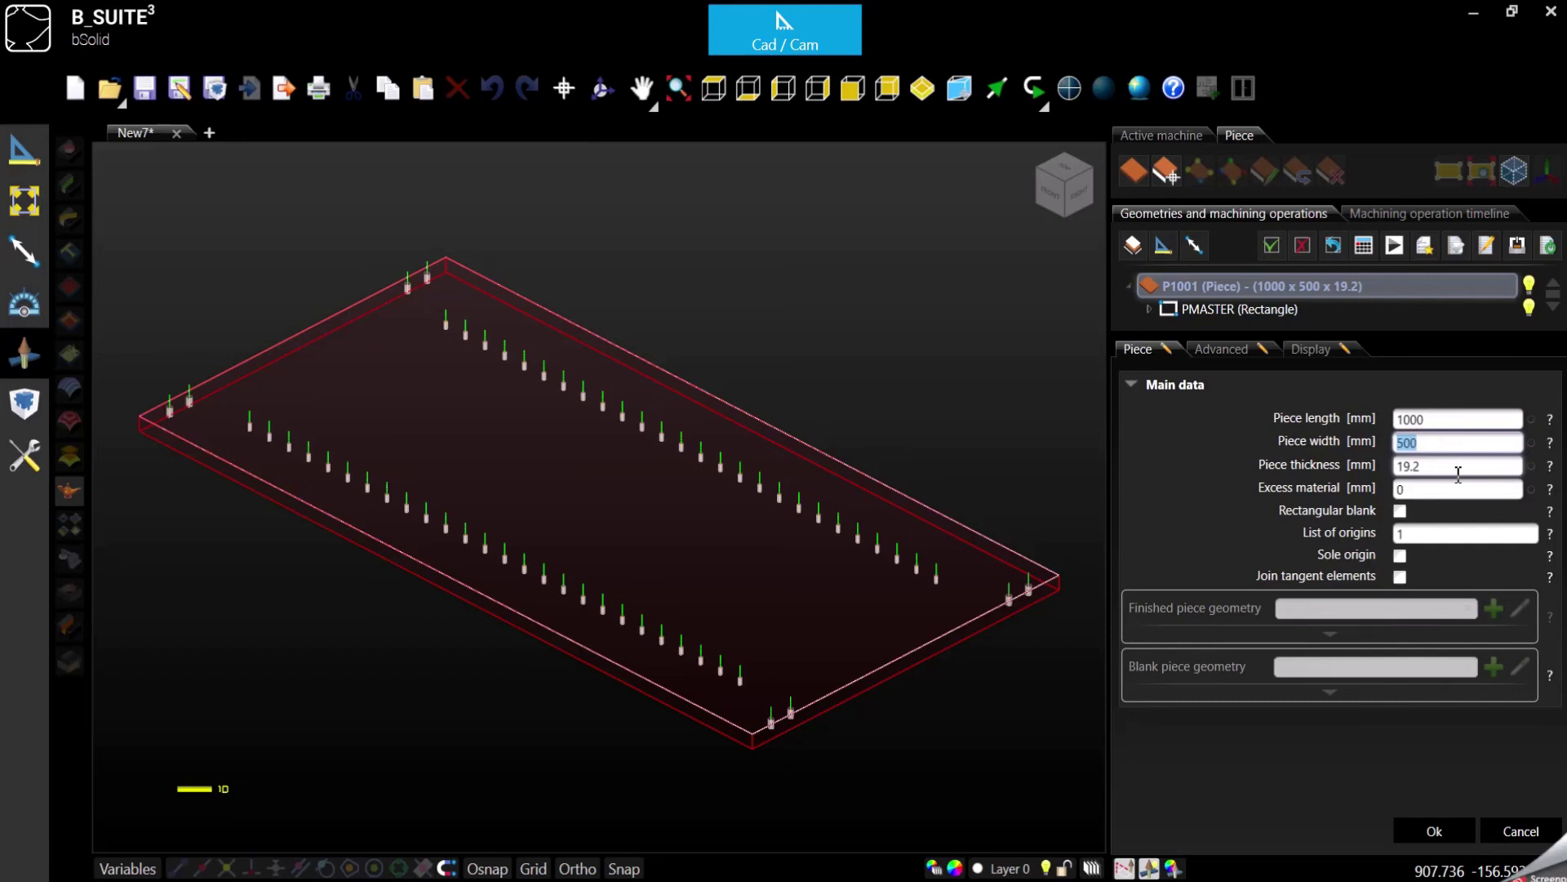
type("501")
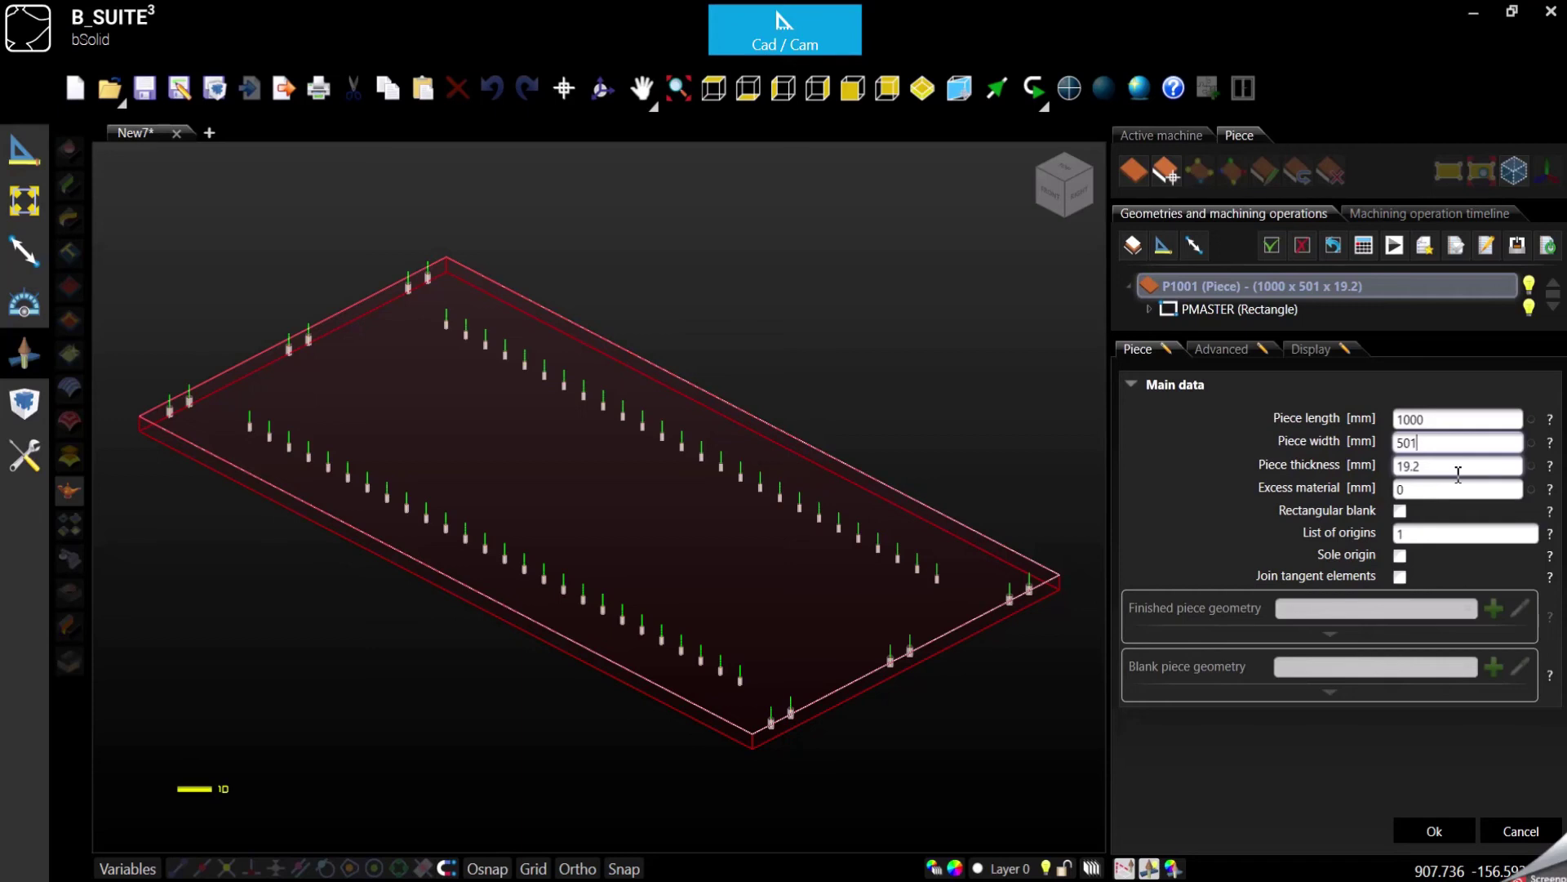
- Set the piece width to 499 mm to test the boring condition, and confirm the piece data
key("BackSpace")
key("BackSpace")
key("BackSpace")
type("499")
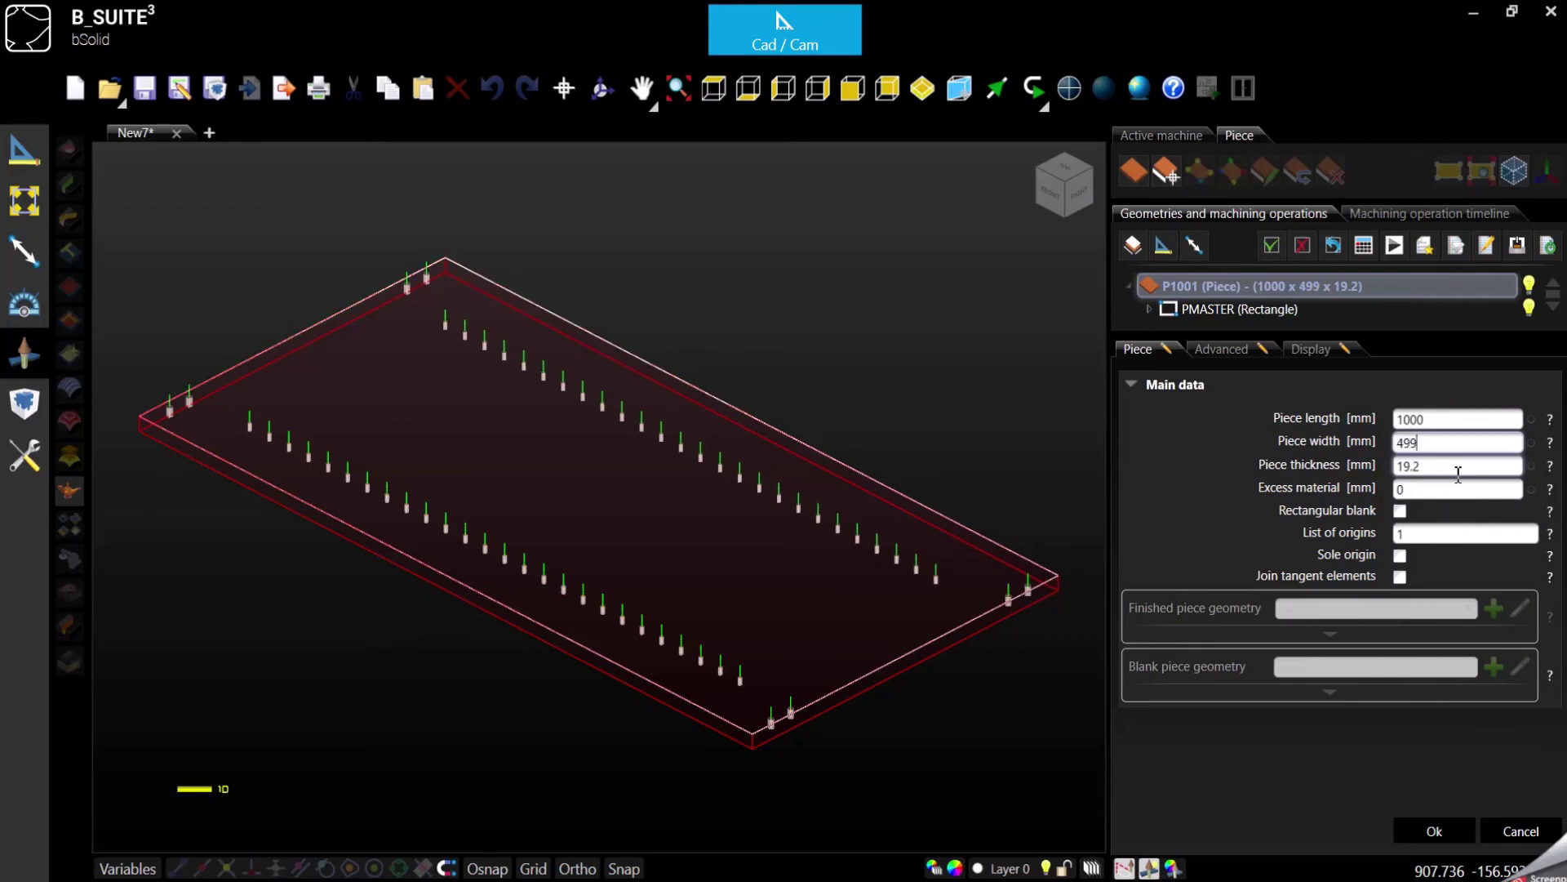
left_click(1435, 830)
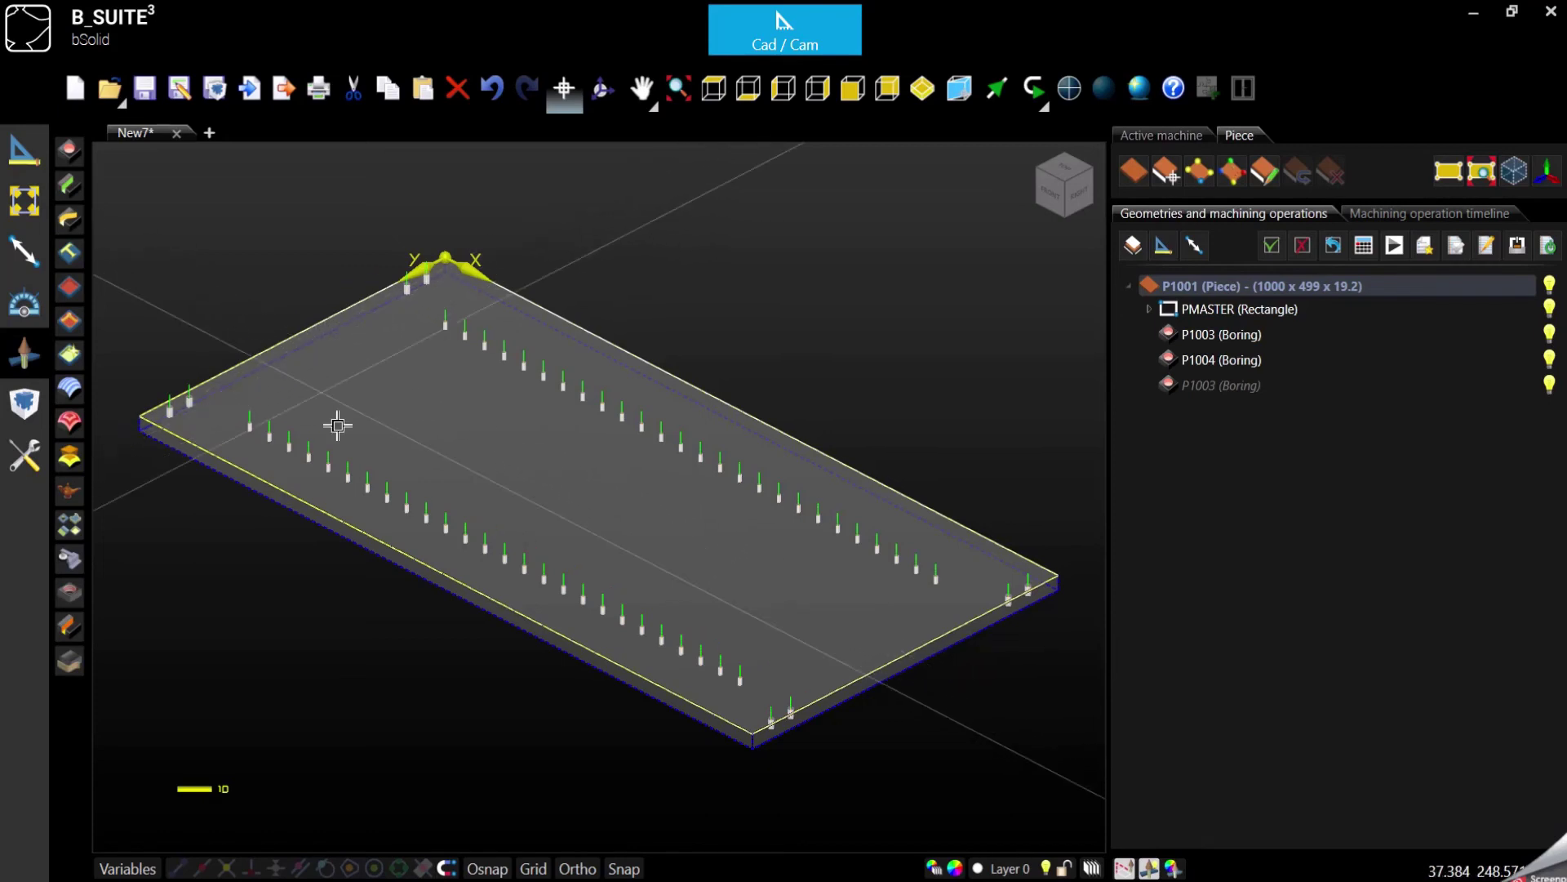
left_click(637, 556)
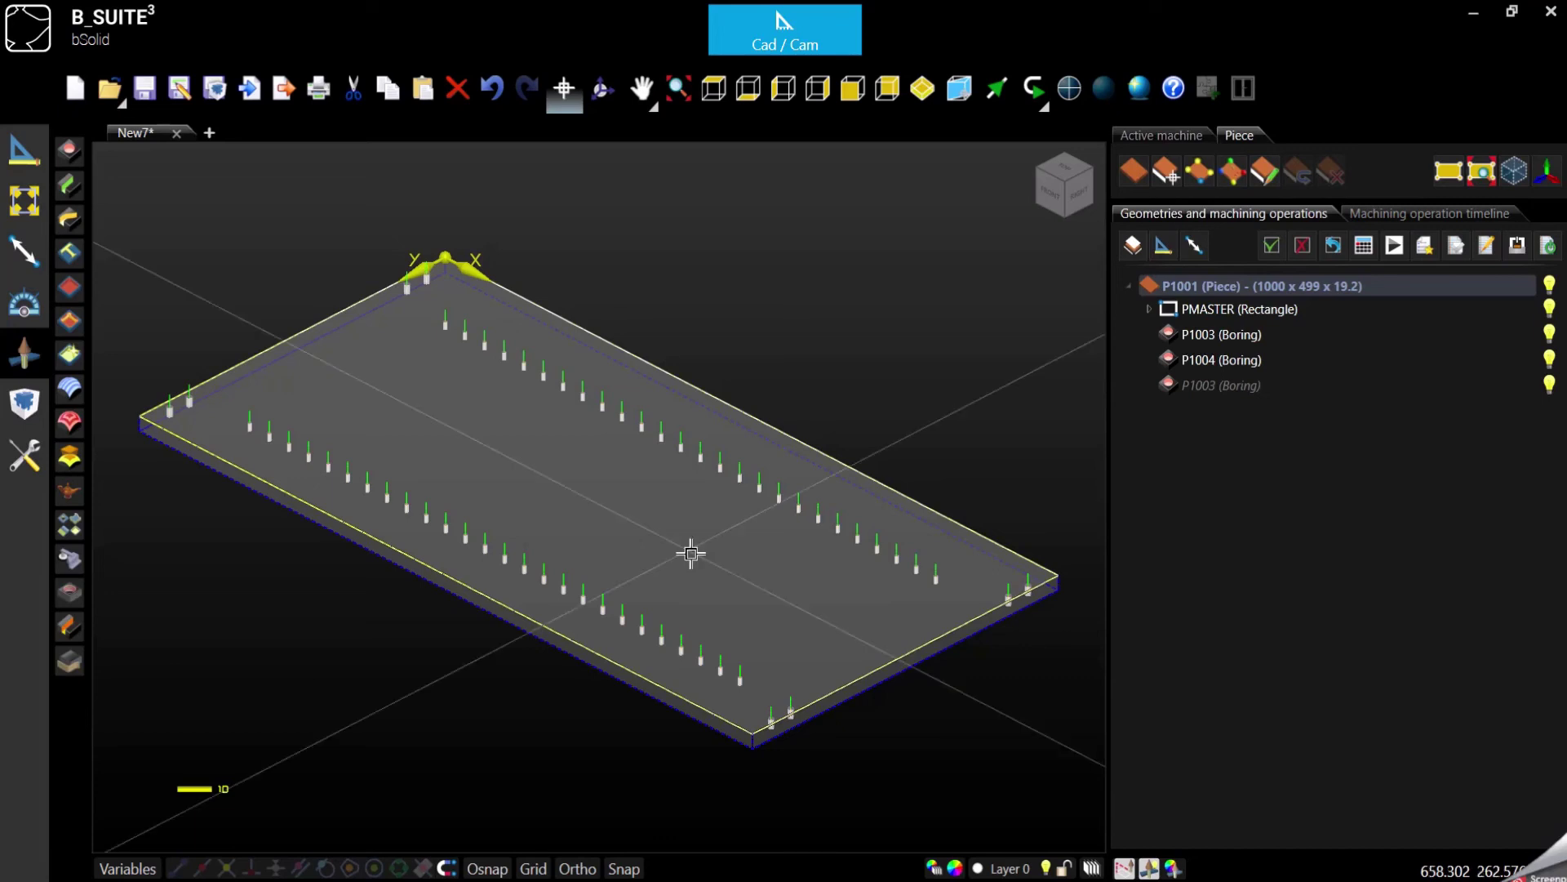
- Change the Execute machining condition of the copied P1003 boring to lpy>=500 and confirm it
double_click(1244, 389)
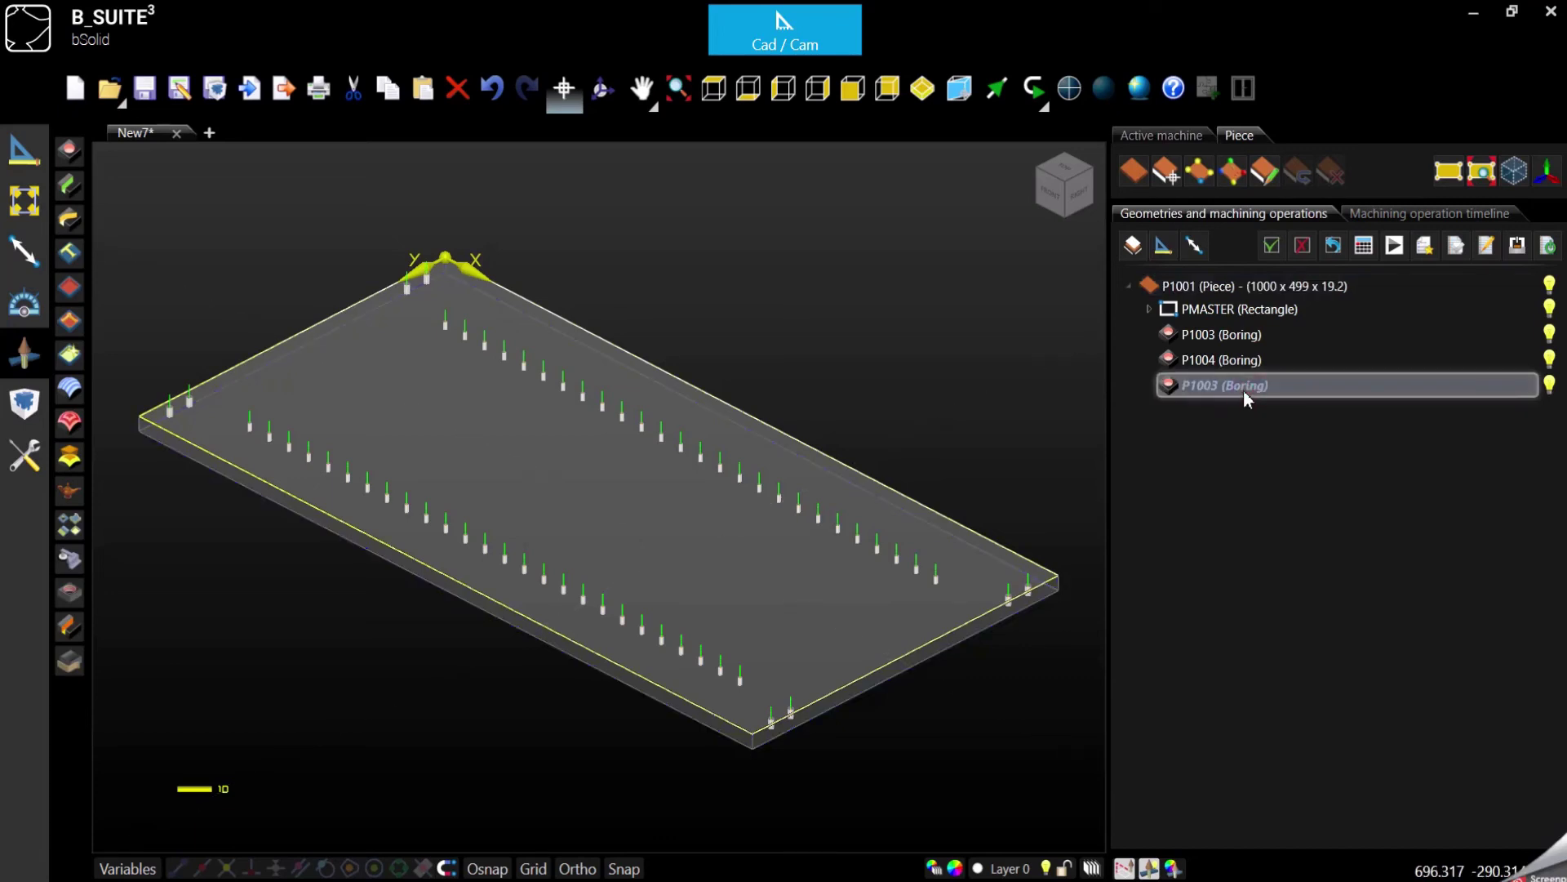
left_click(1236, 118)
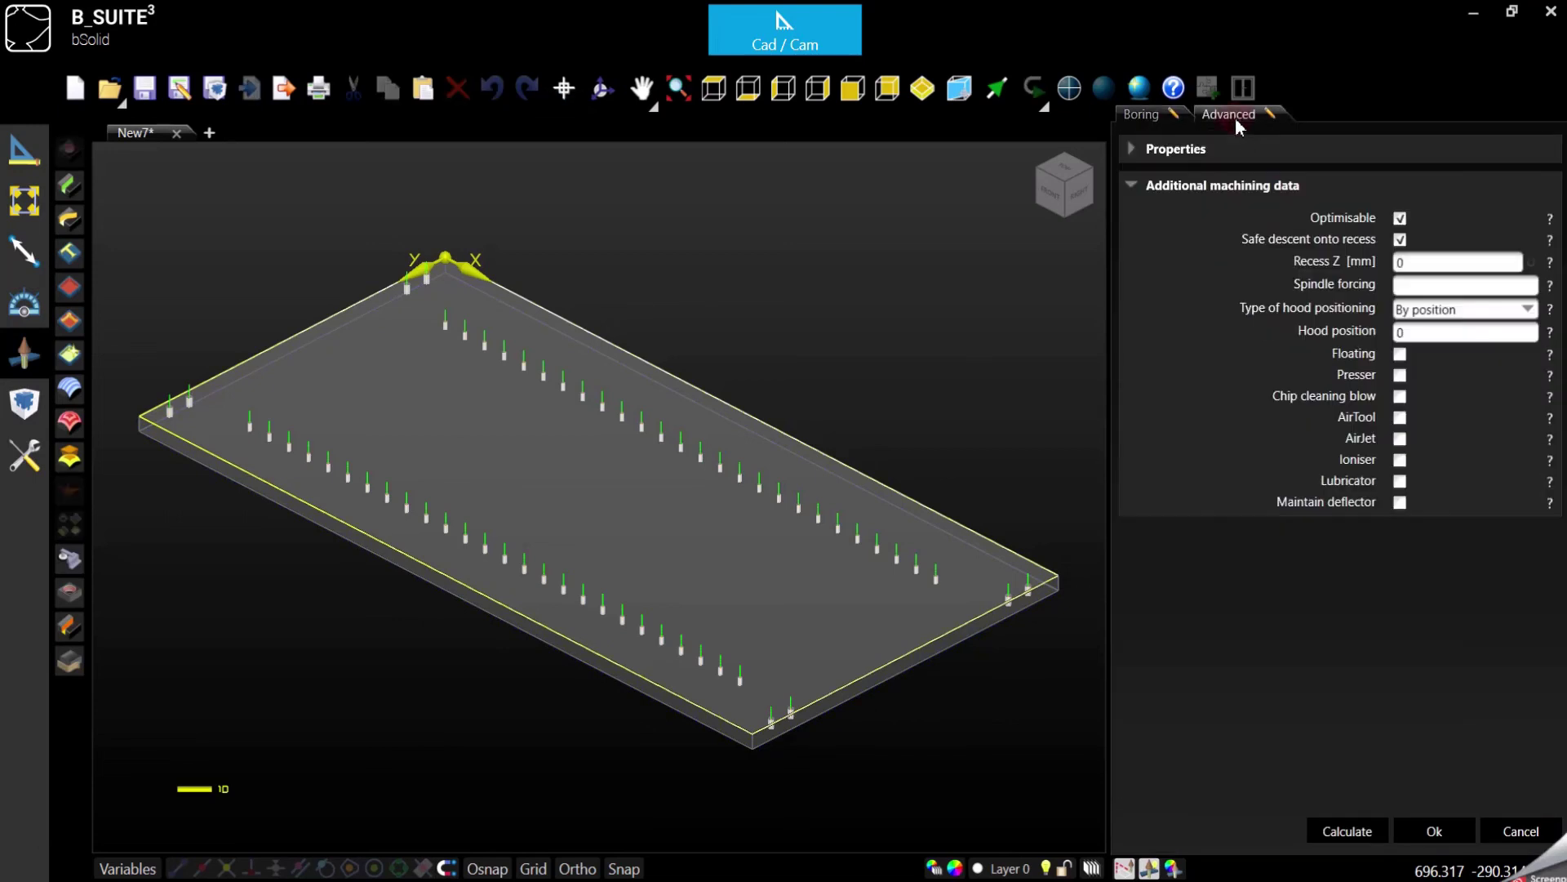
left_click(1132, 148)
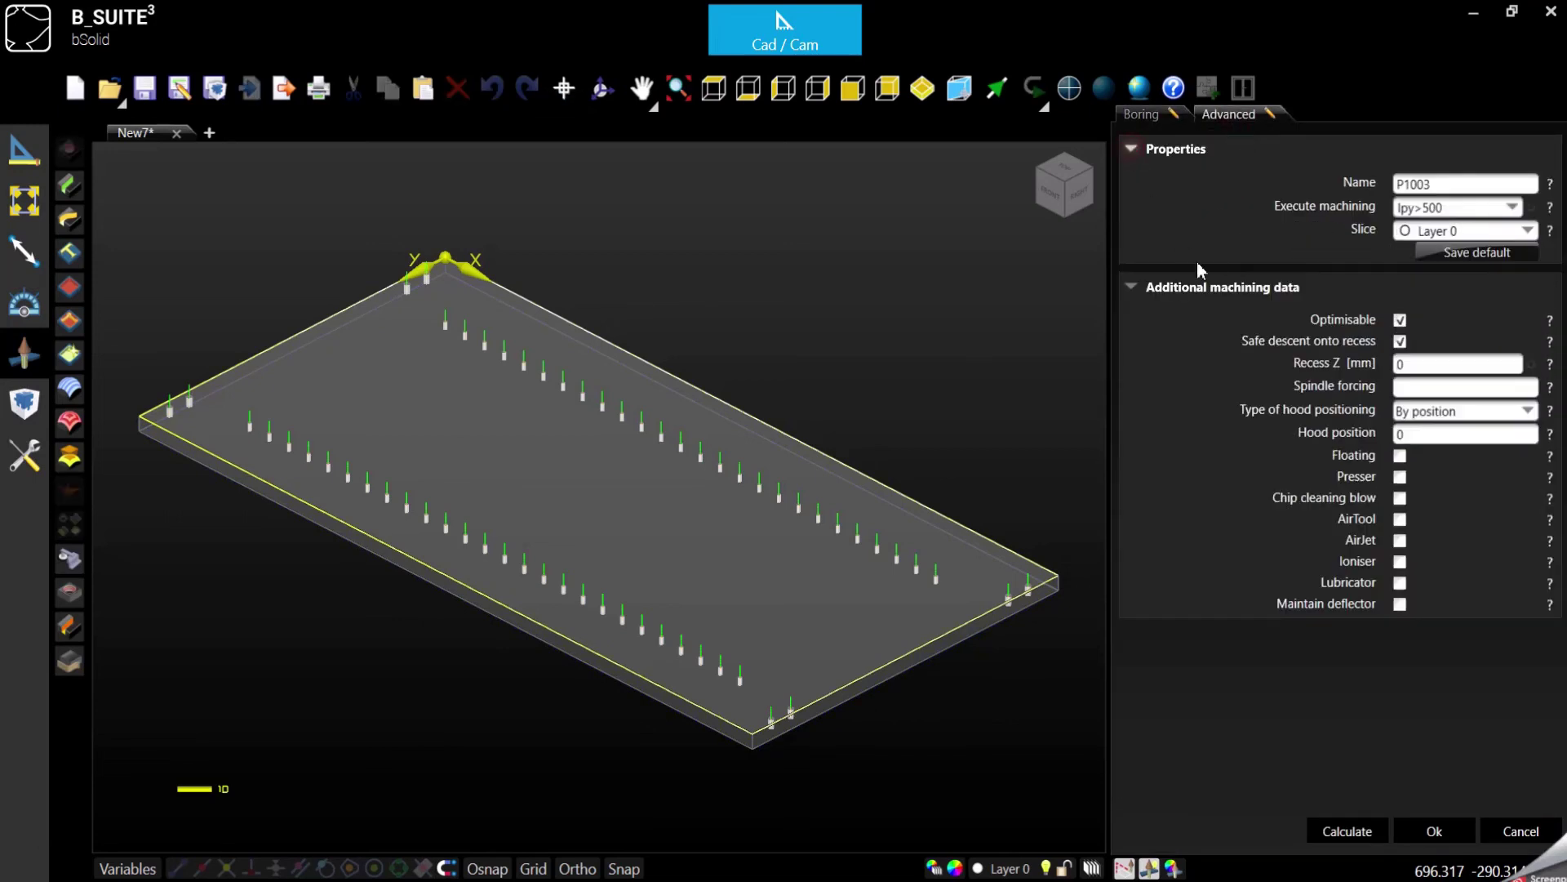
left_click(1437, 207)
left_click(1421, 224)
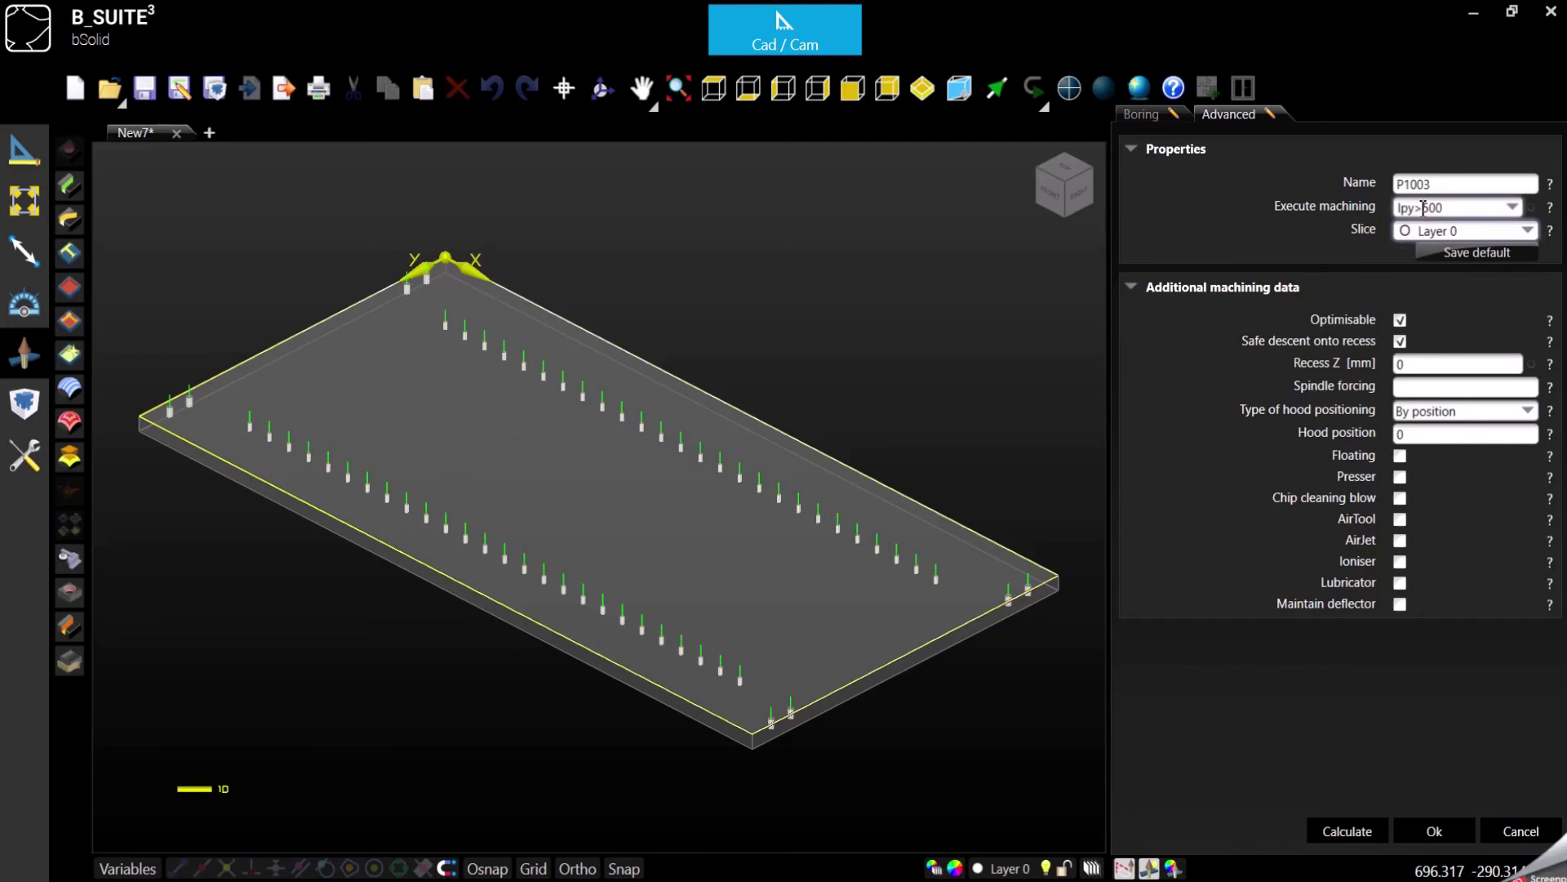
left_click(1423, 208)
type("=")
left_click(1486, 183)
left_click(1411, 839)
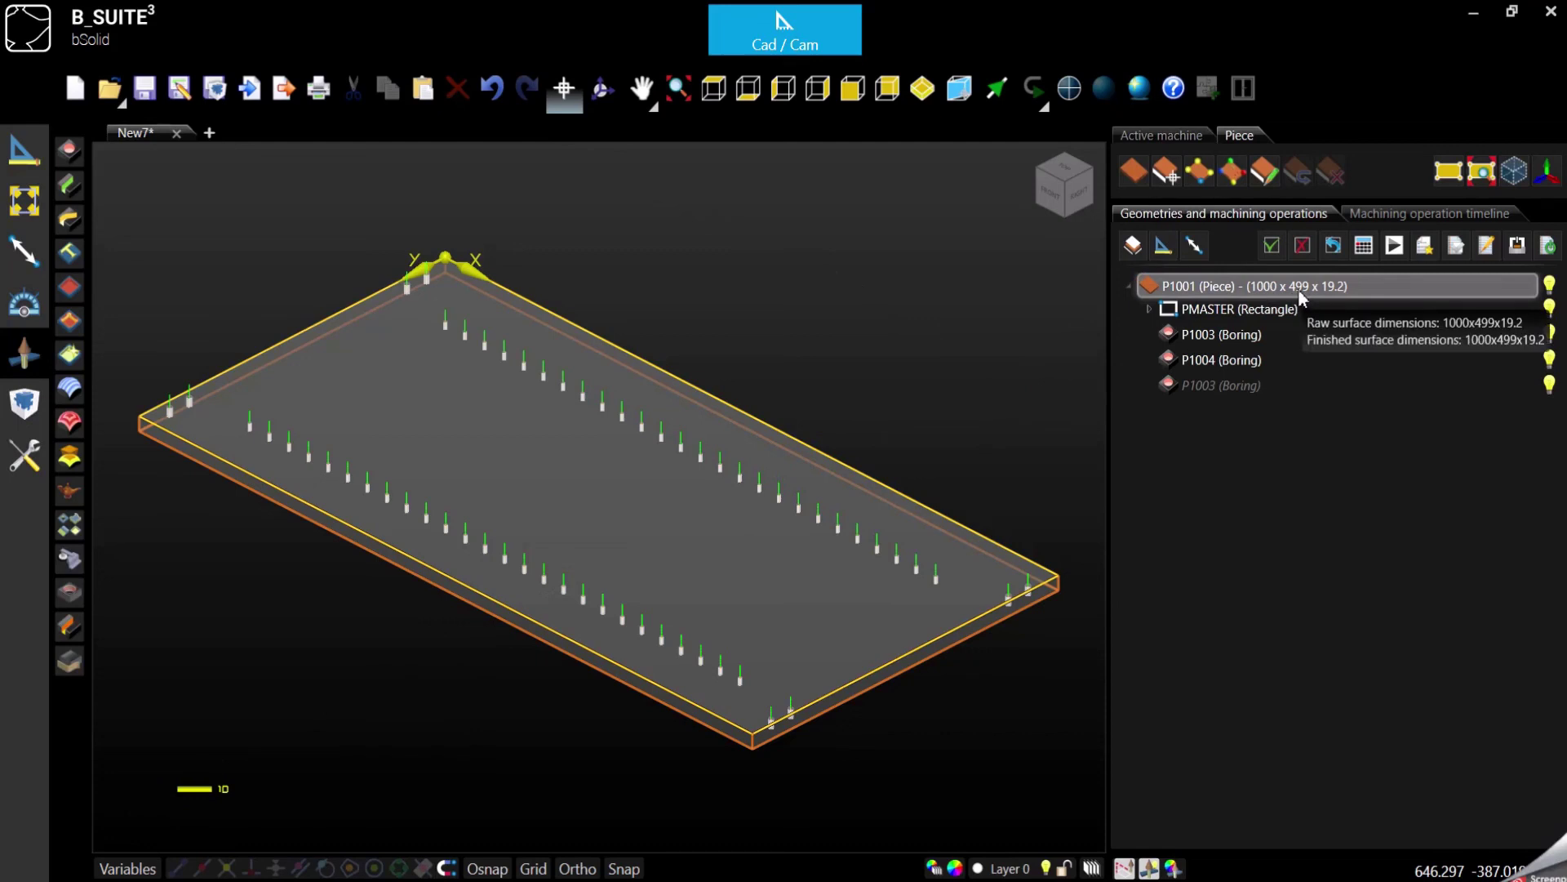
- Set the width of piece P1001 to 500 mm and confirm the piece data
left_click(1300, 294)
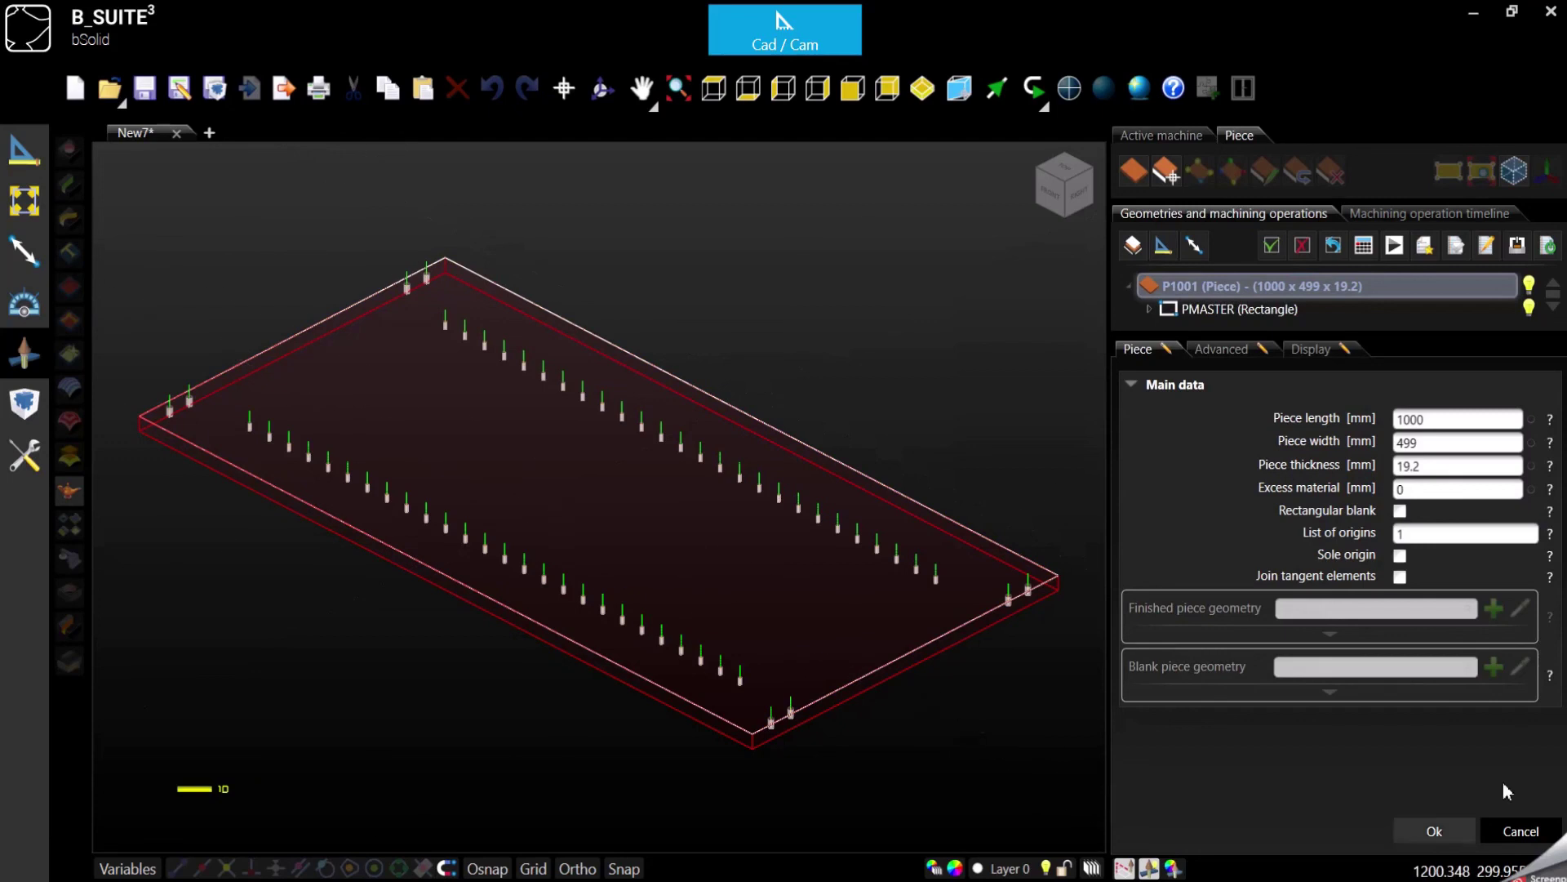
double_click(1425, 442)
type("500")
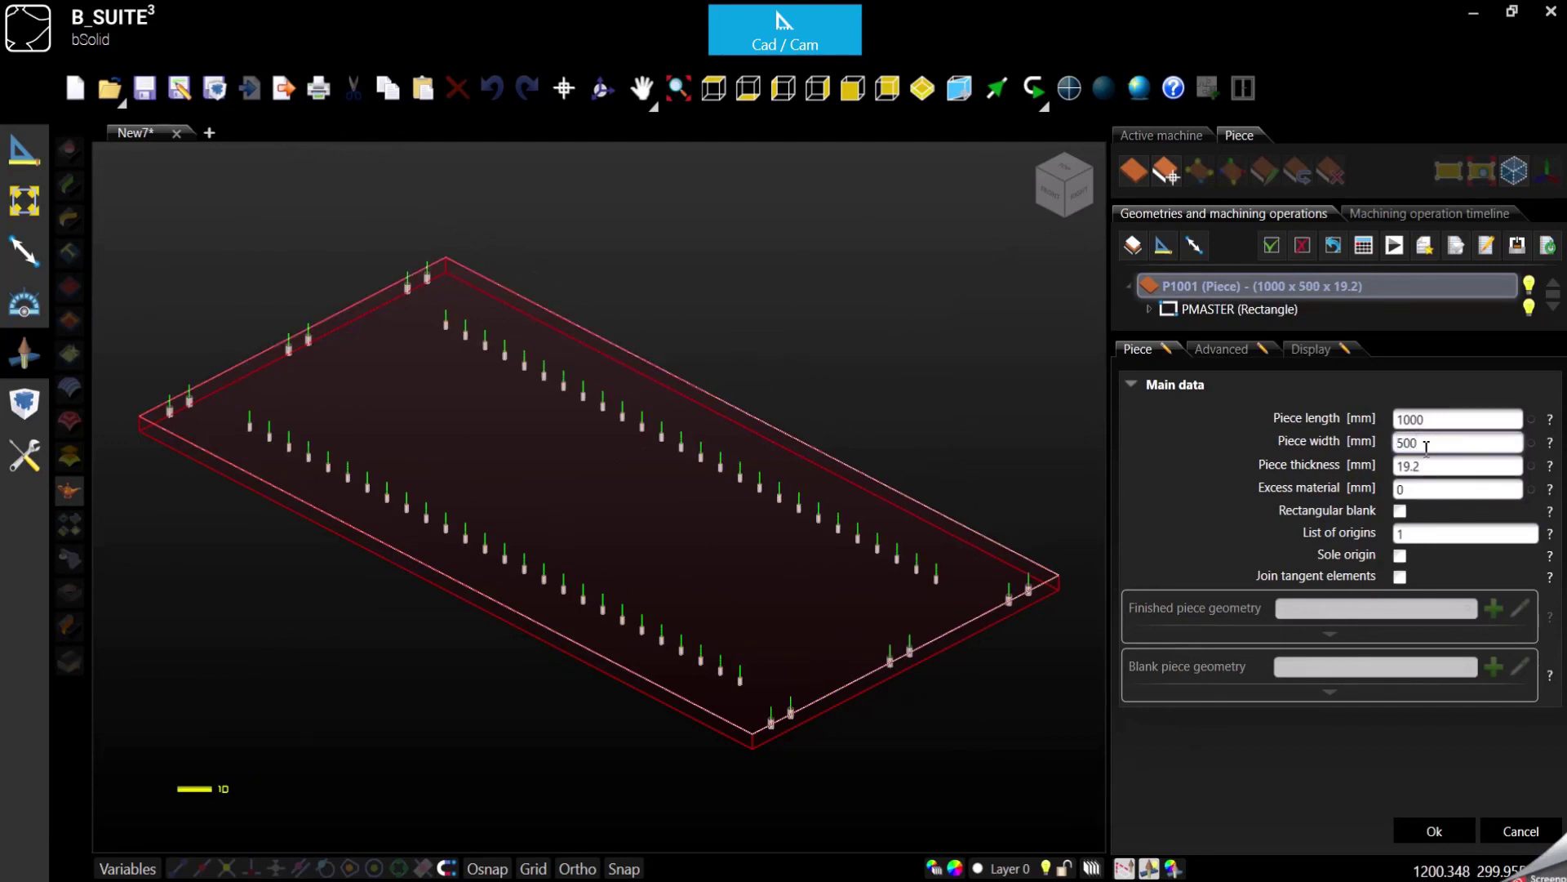
left_click(1435, 830)
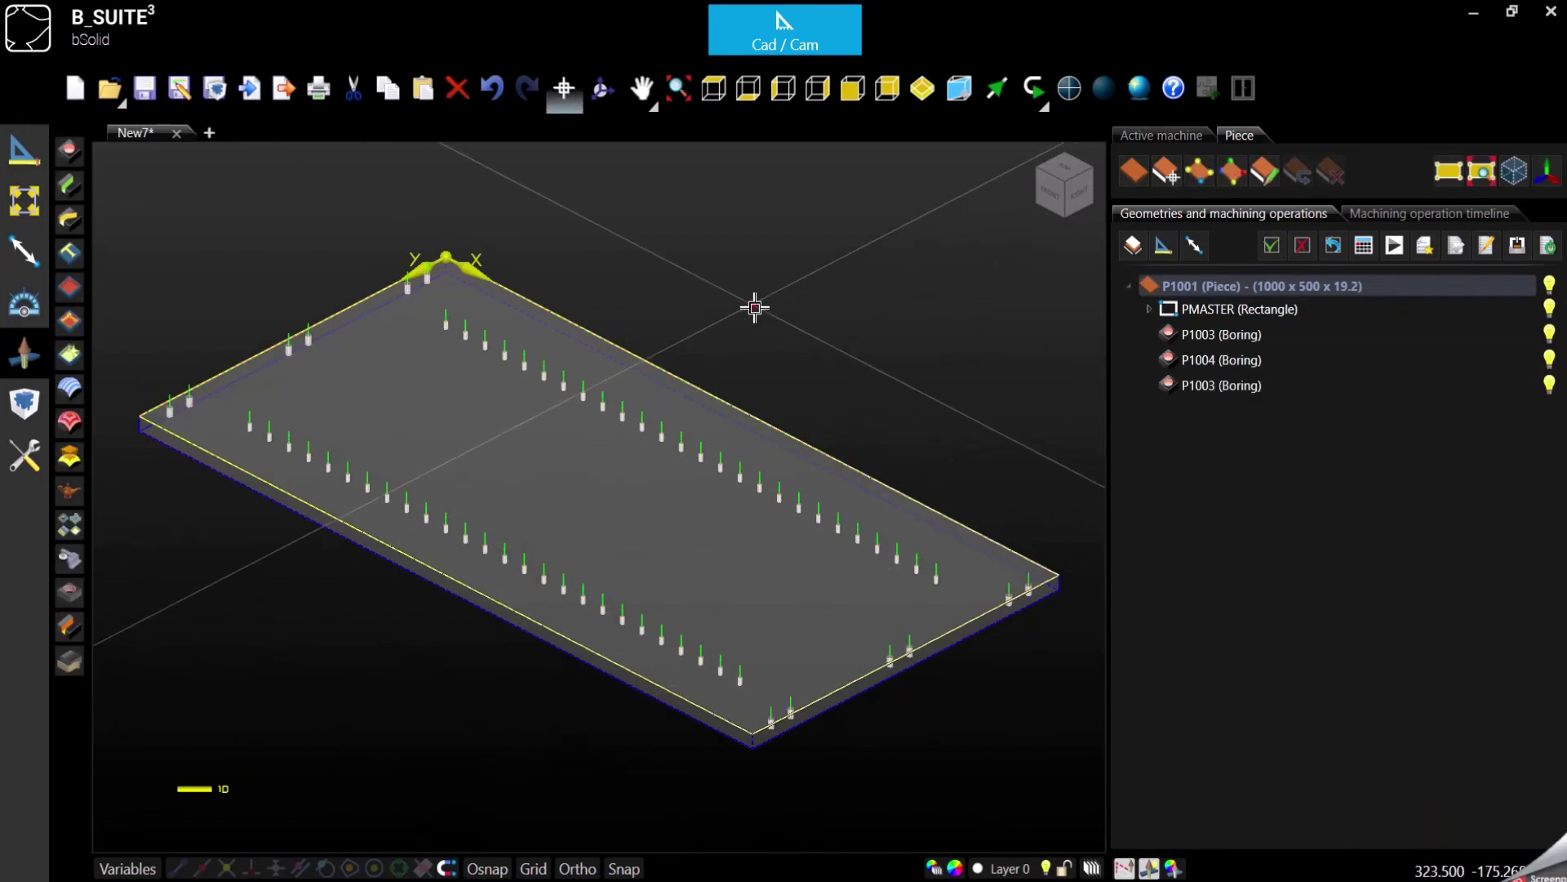
left_click(752, 308)
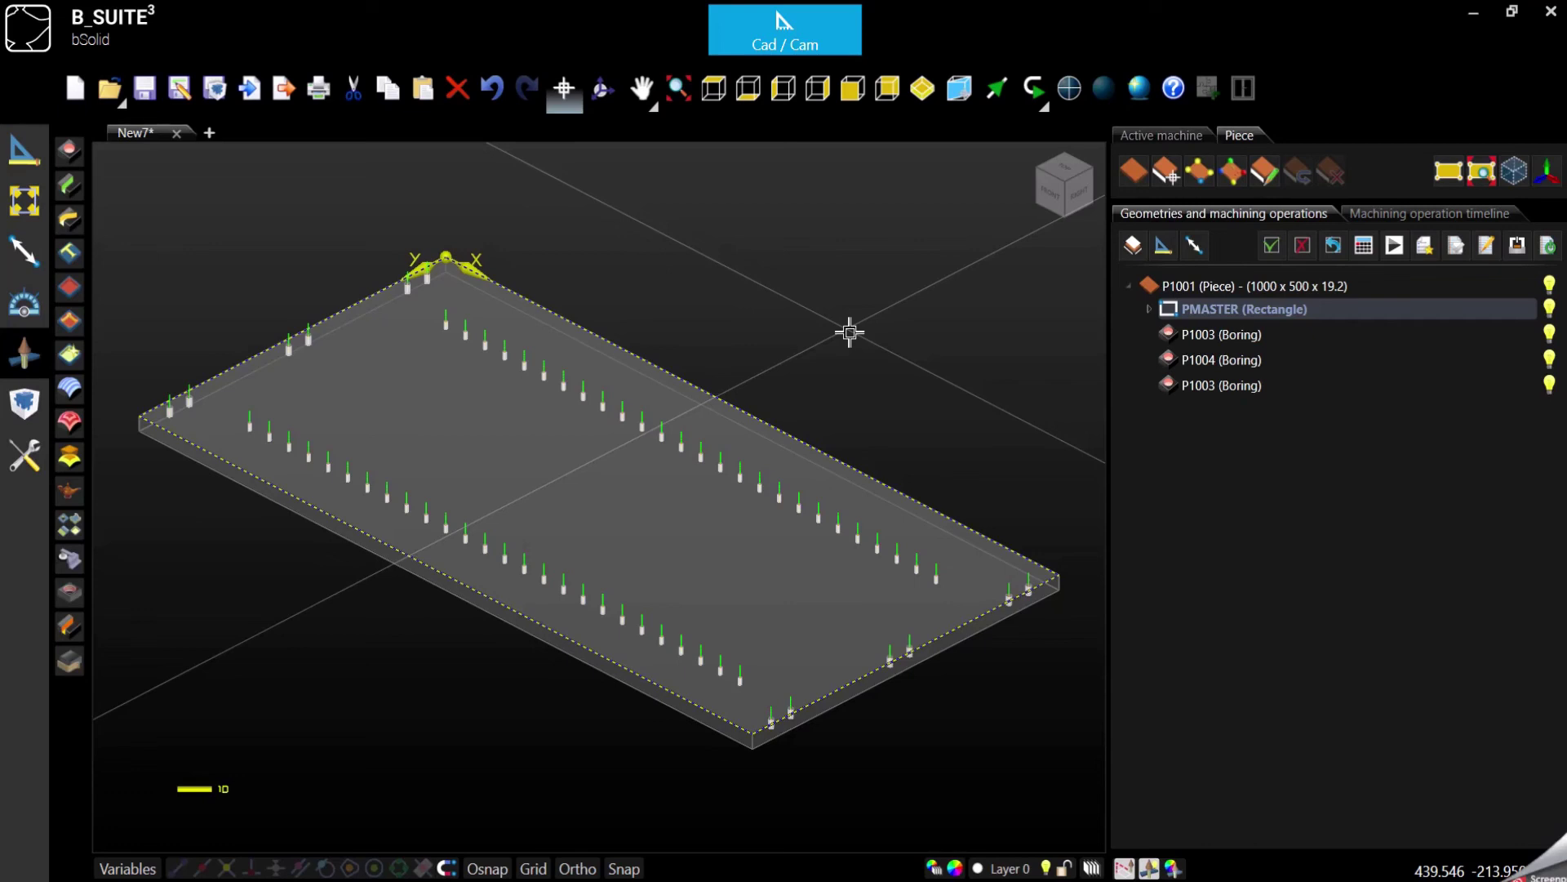
- Start a milling operation on the PMASTER rectangle with tool 1_2COMP and tool radius correction on the outside of the contour
left_click(70, 227)
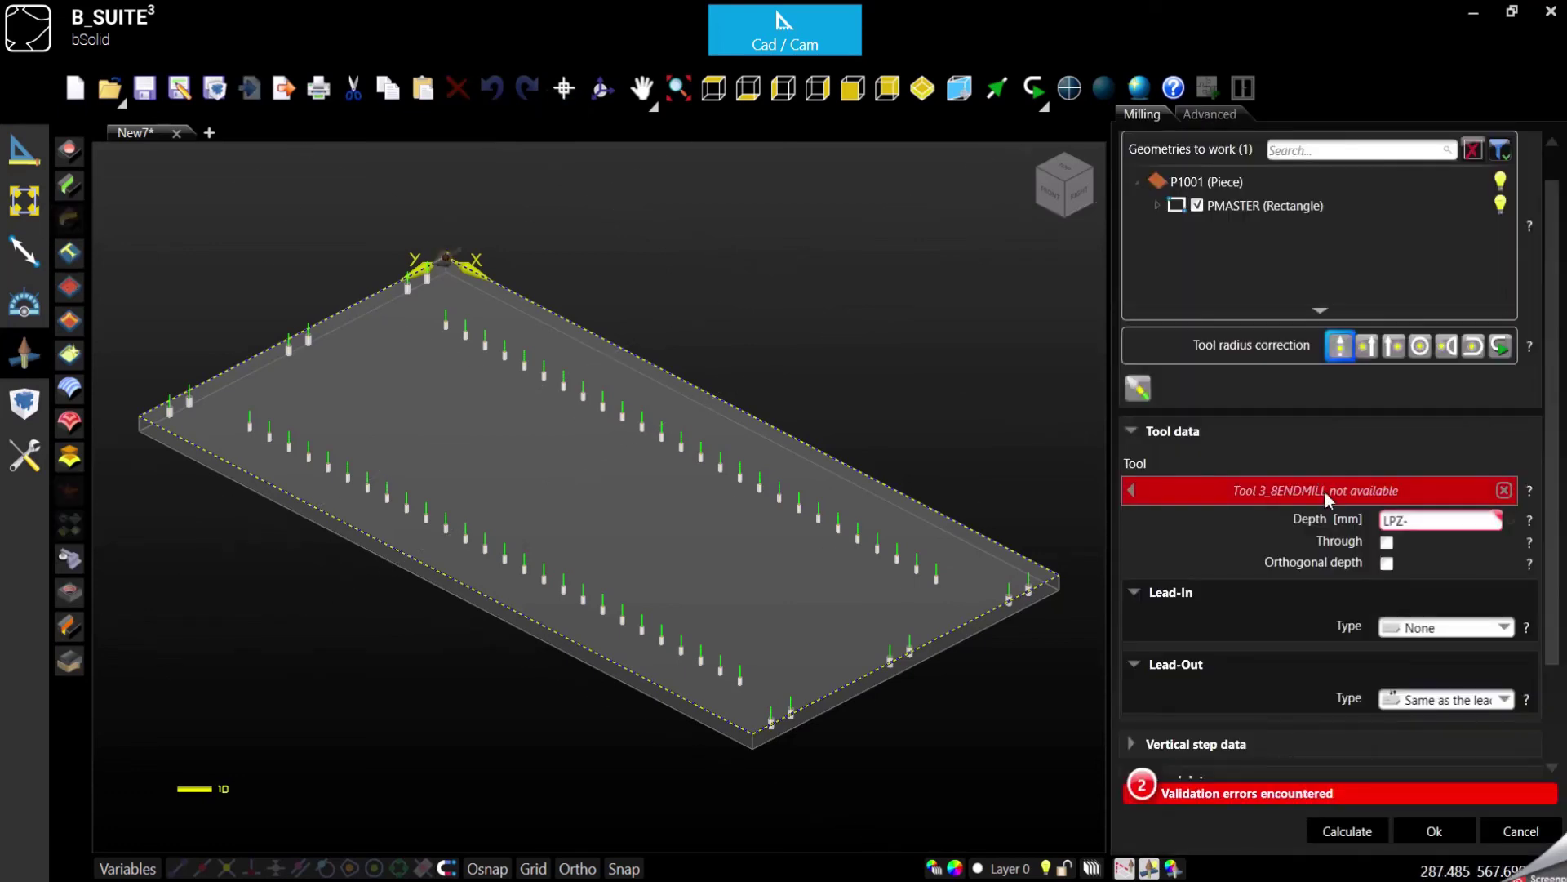
left_click(1324, 490)
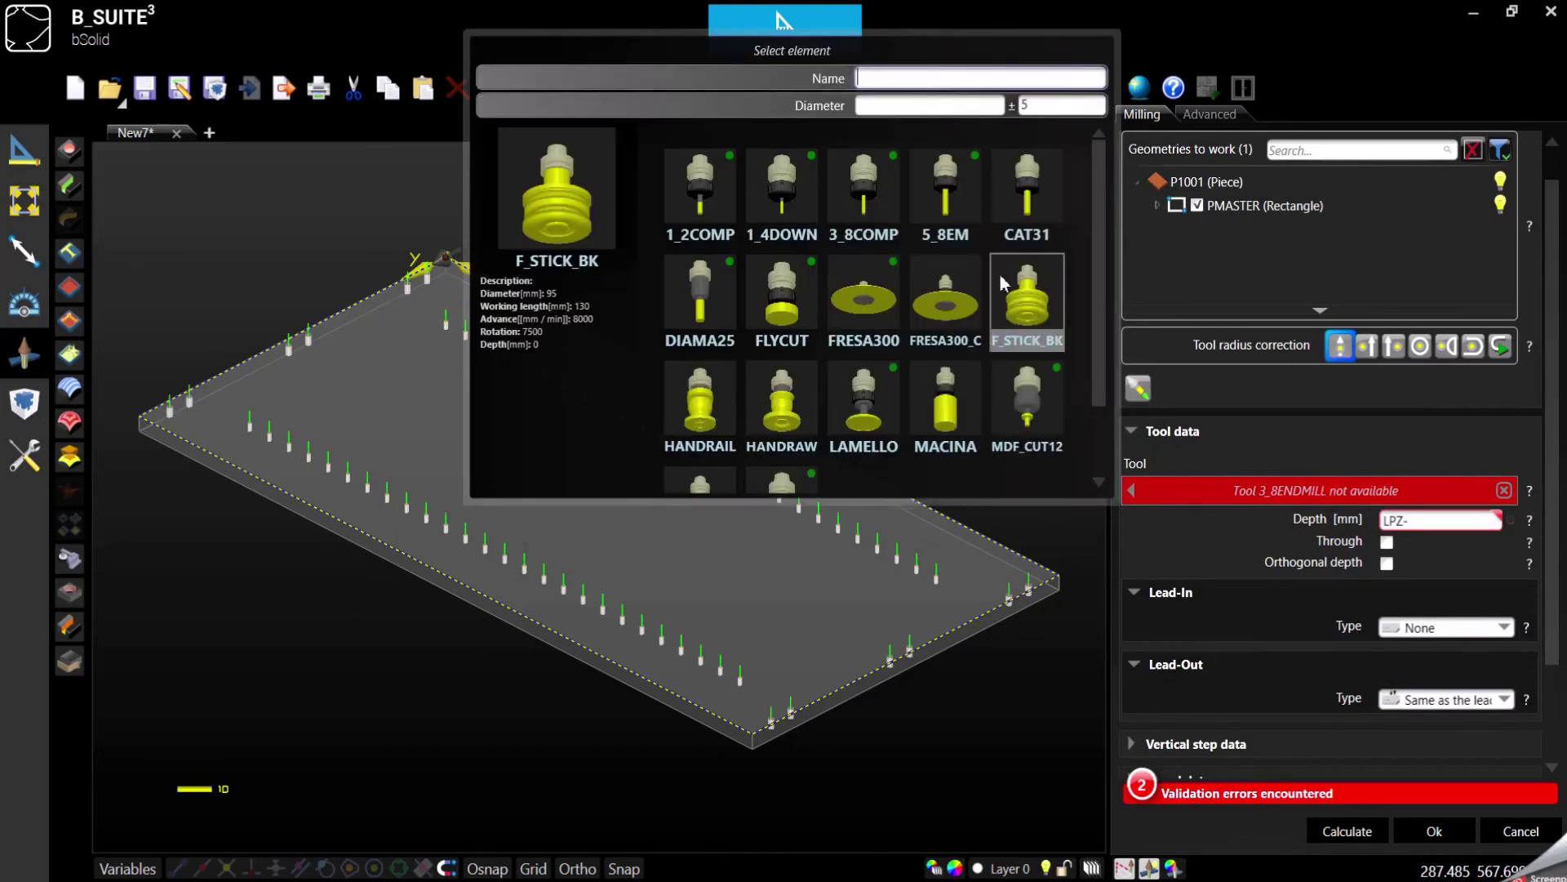
left_click(699, 192)
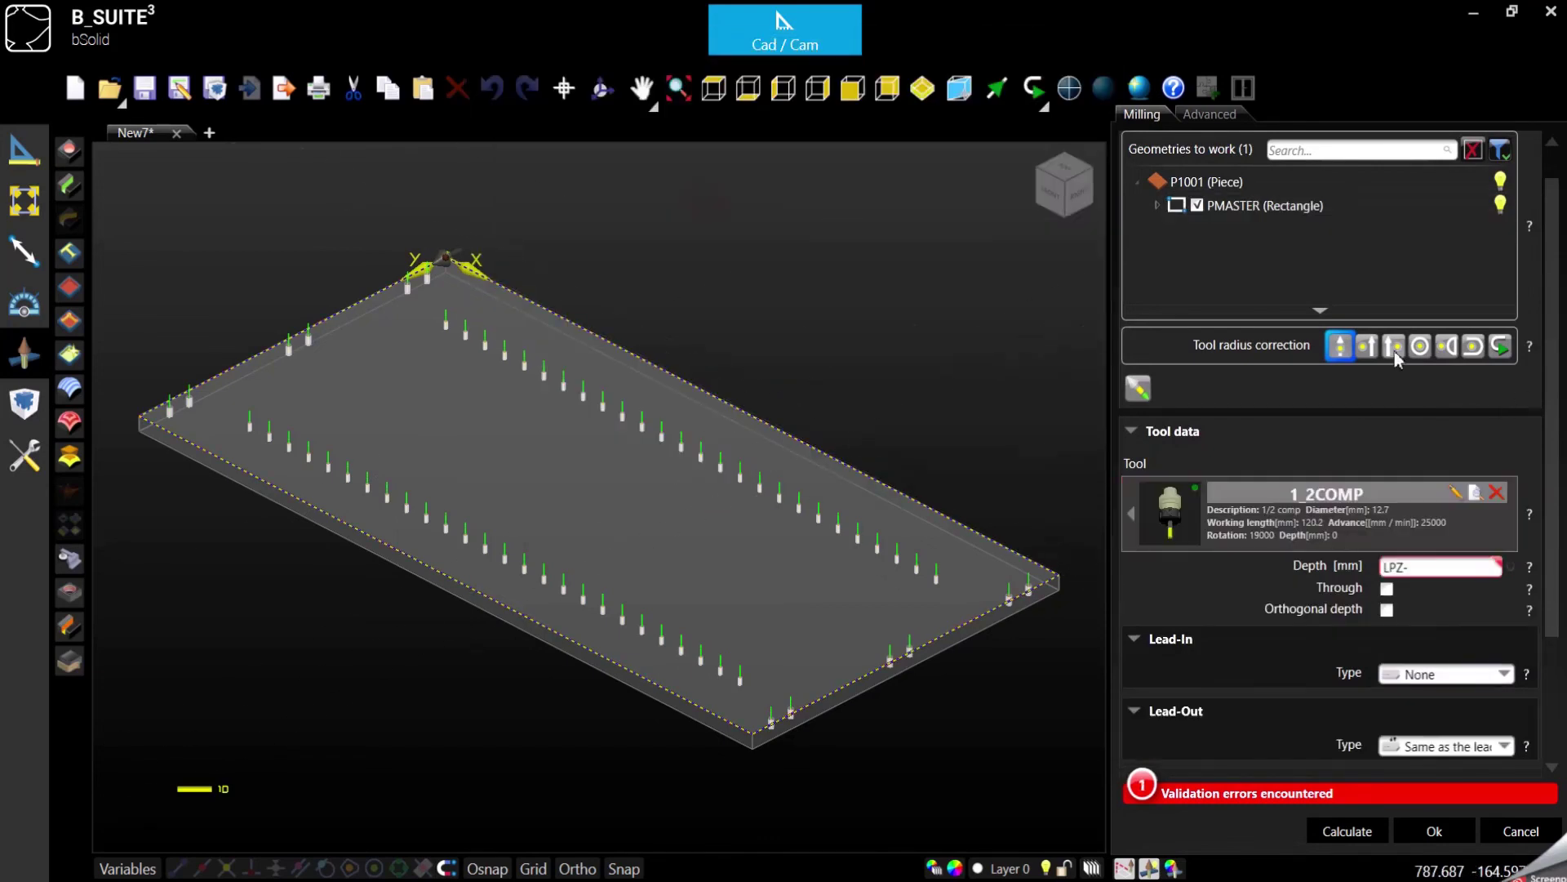
left_click(1447, 354)
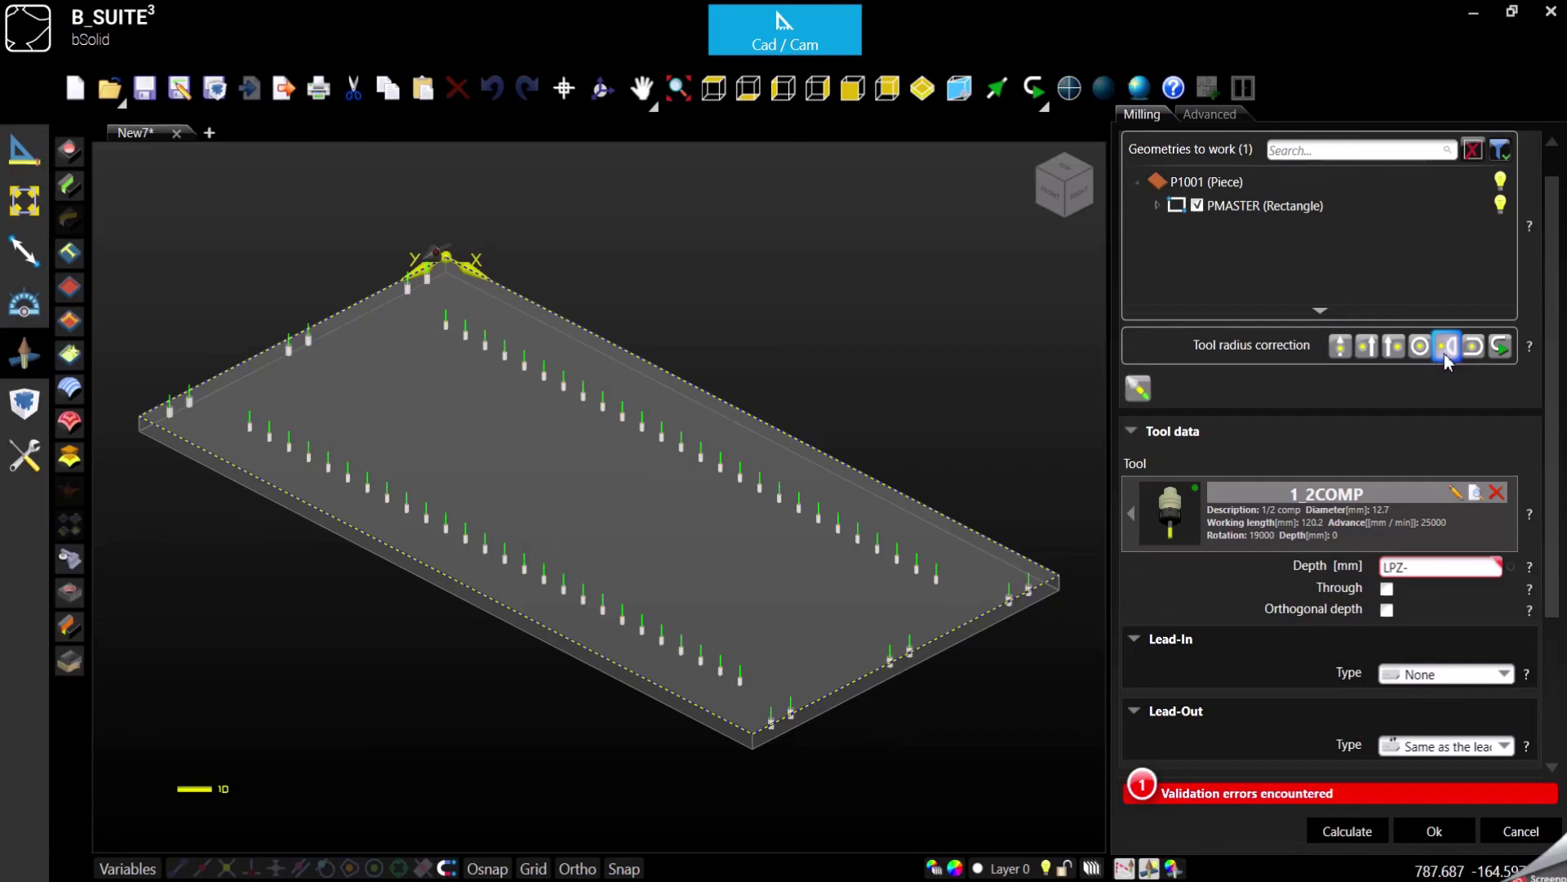
- Set the milling depth to 0.1 mm and make the cut a through cut
double_click(1426, 568)
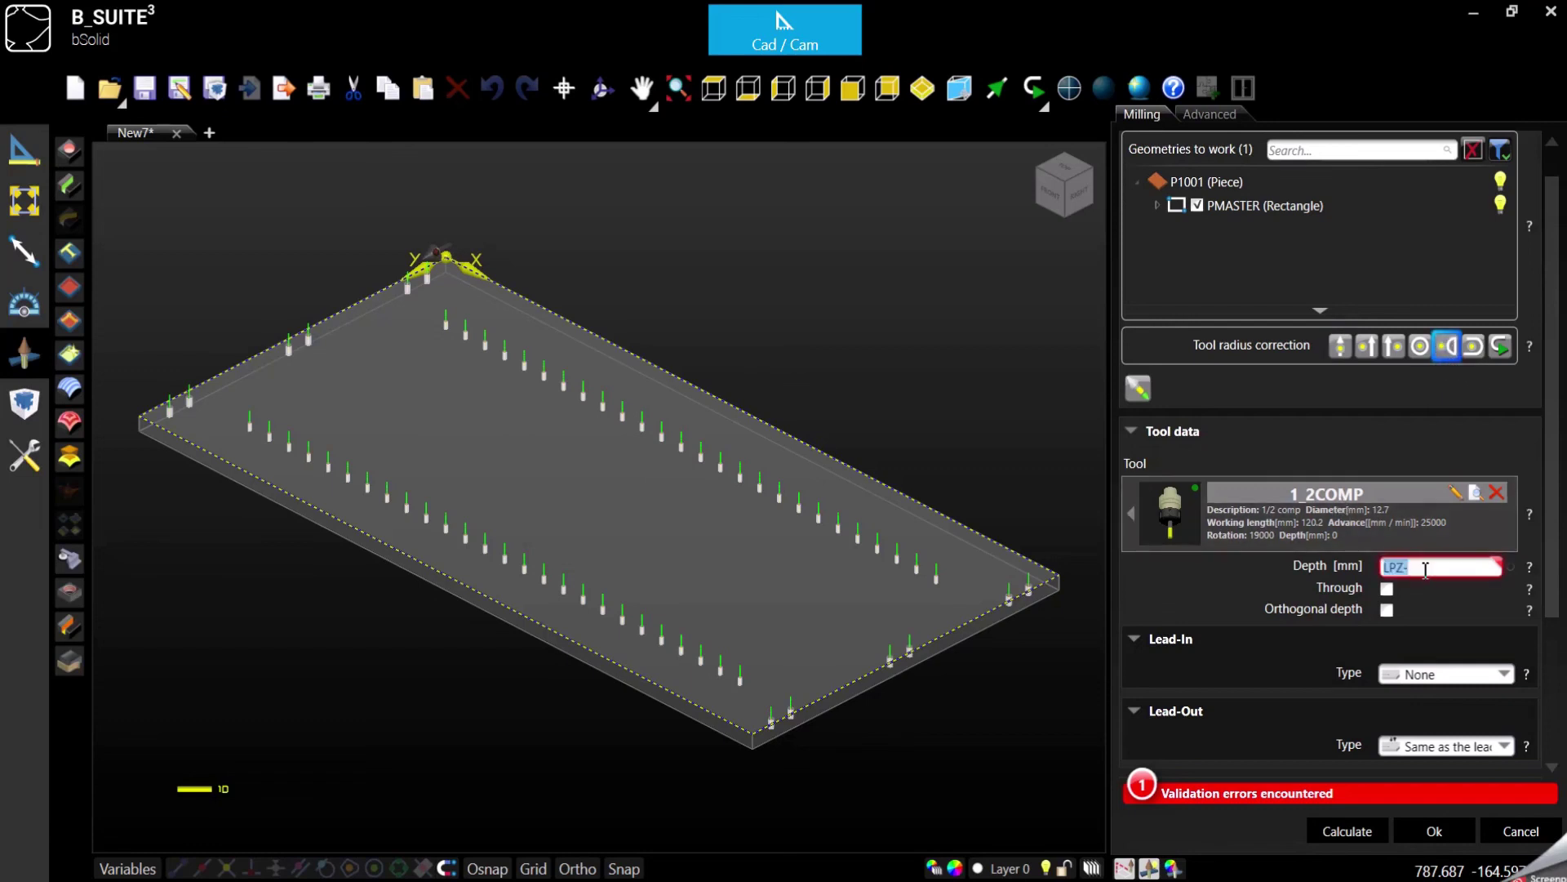
type("0.1")
left_click(1387, 589)
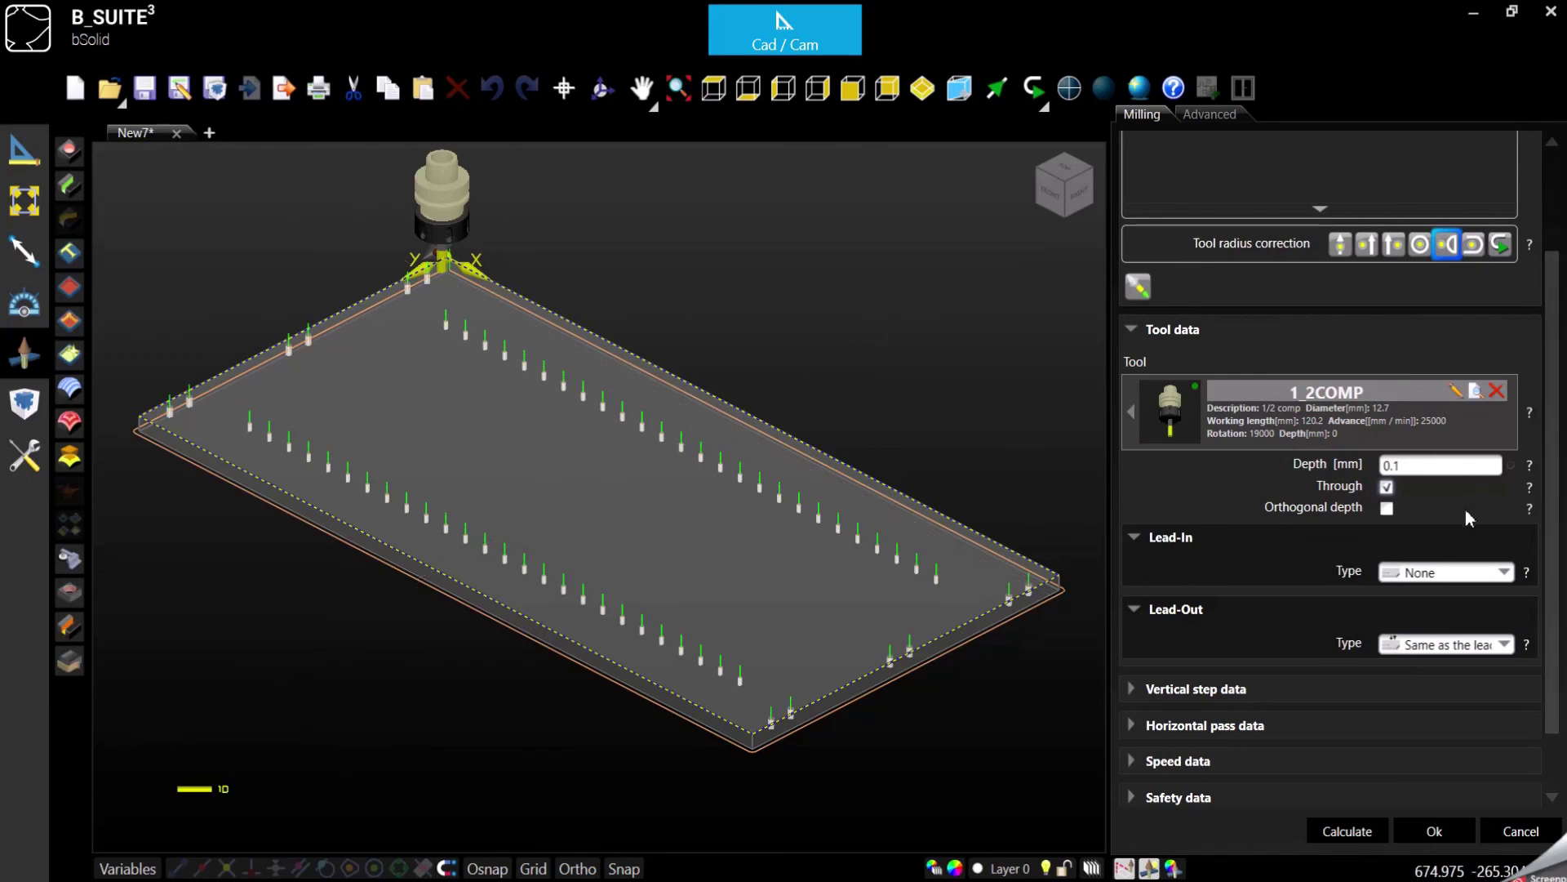
- Set the initial extension in the milling's machining data to -lpx/2
scroll(1404, 522, "up", 2)
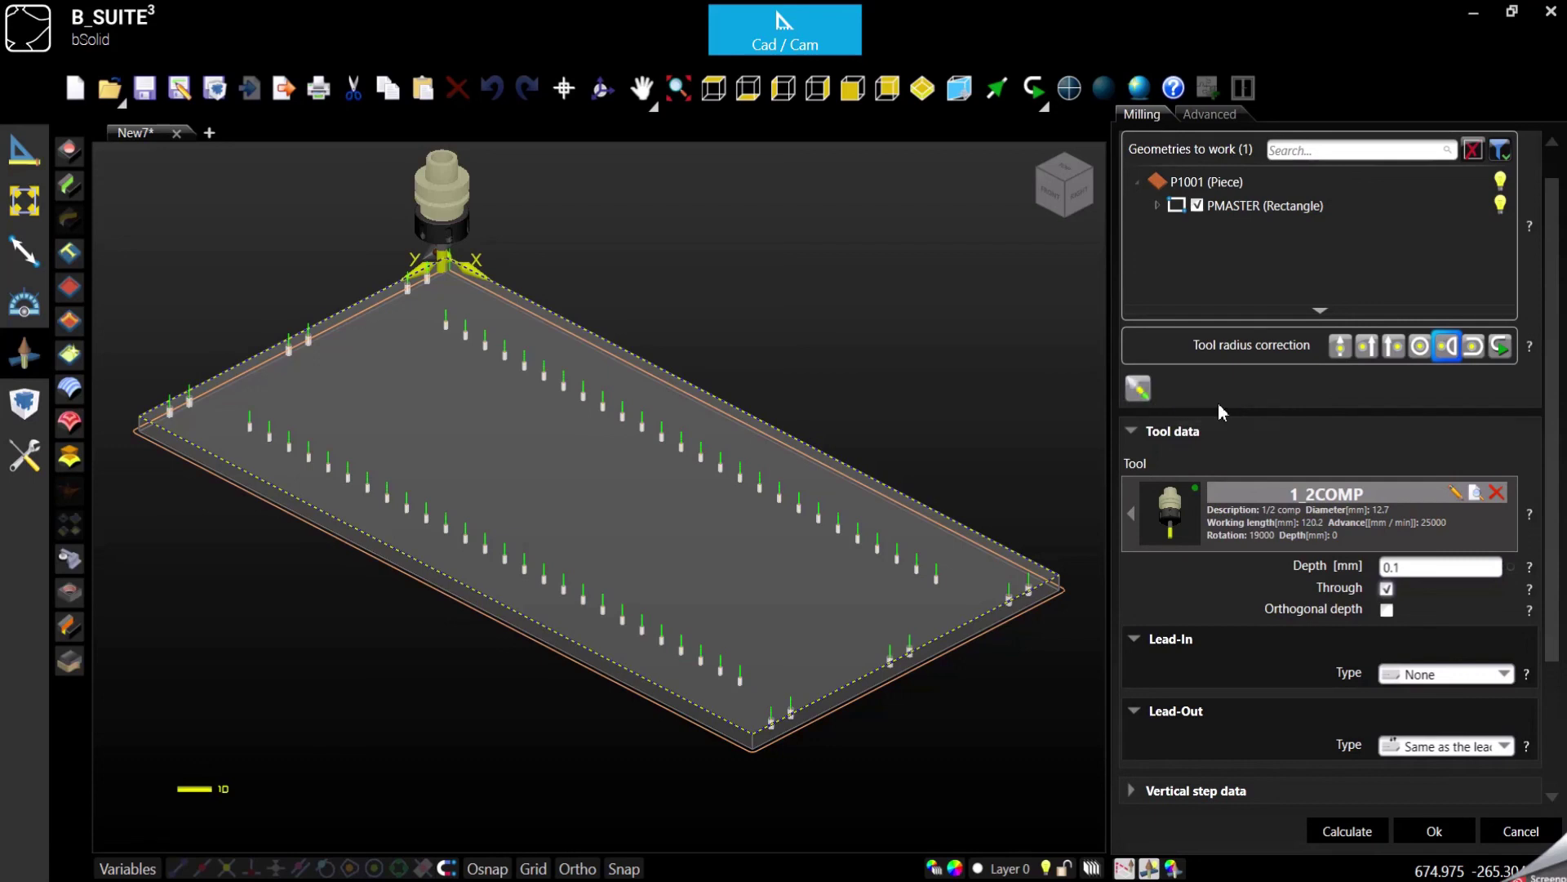
scroll(1216, 490, "down", 4)
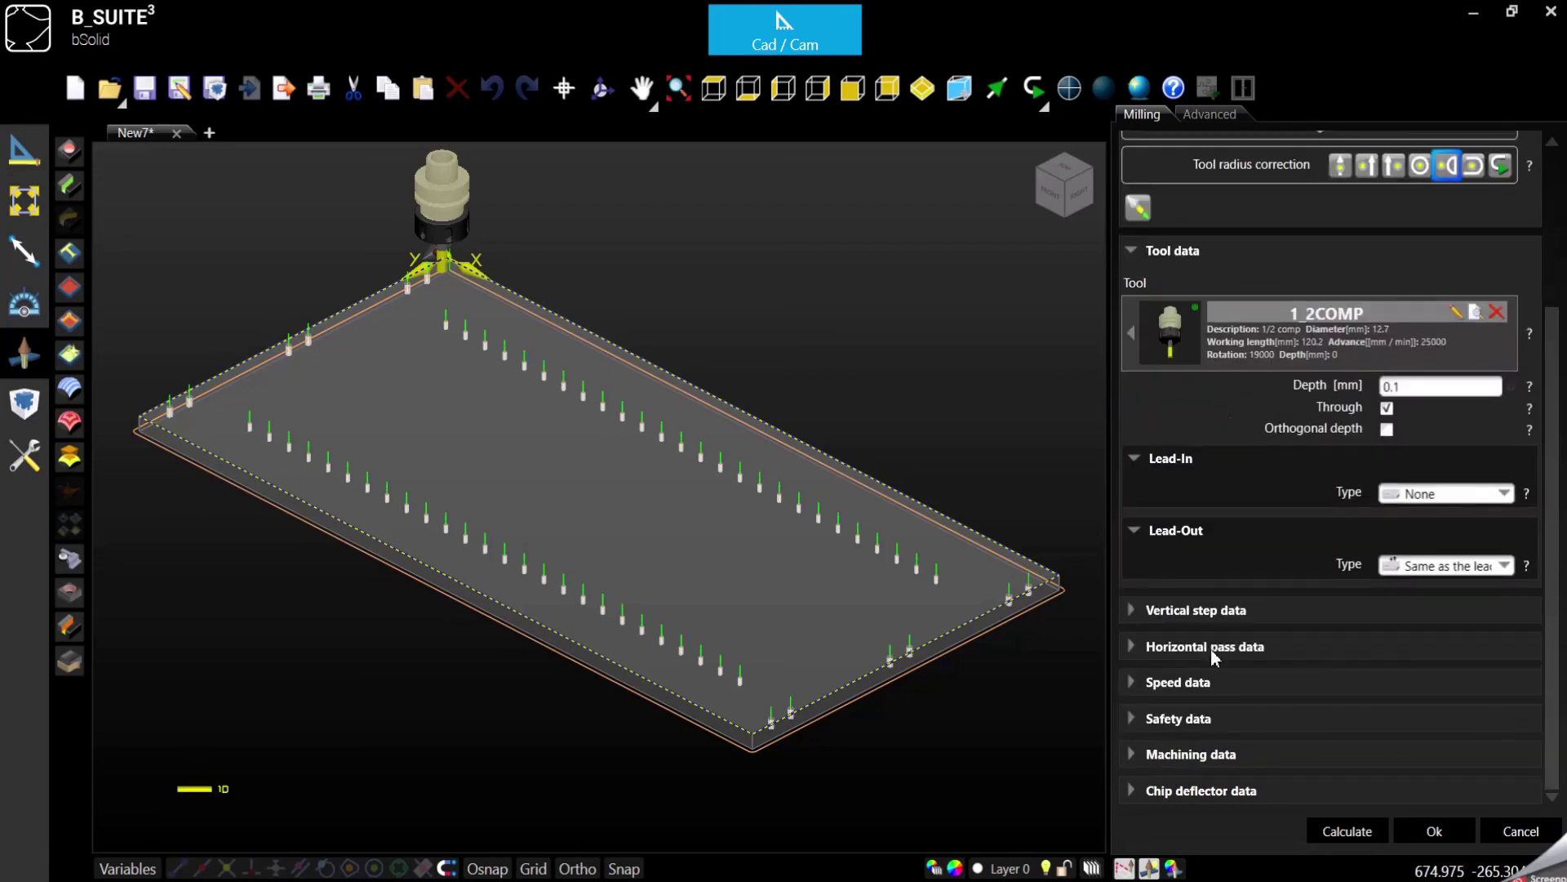
left_click(1130, 754)
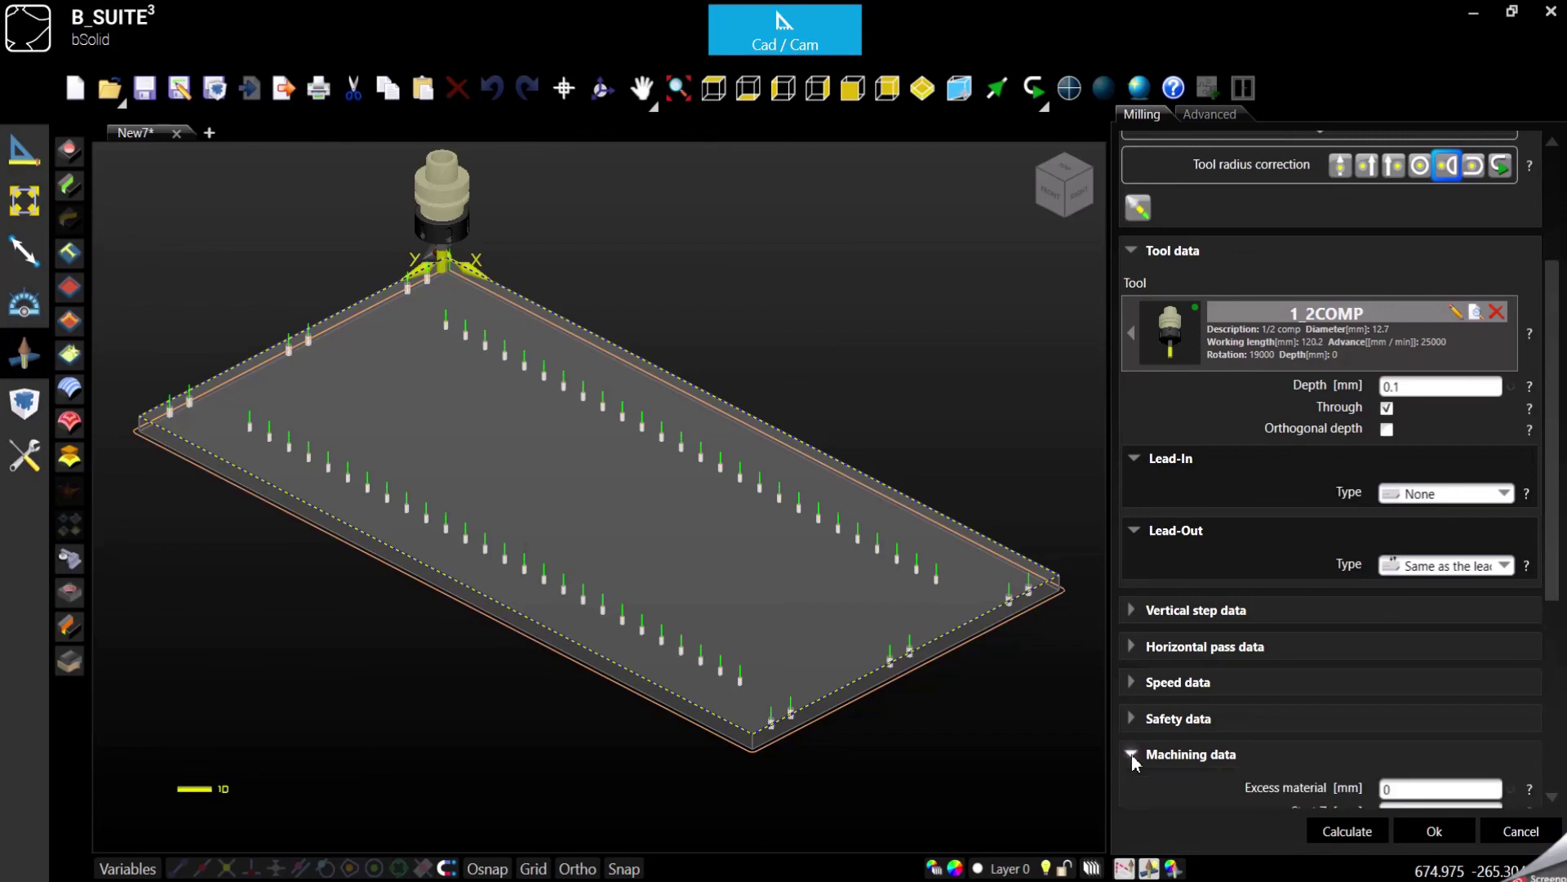
scroll(1216, 730, "down", 4)
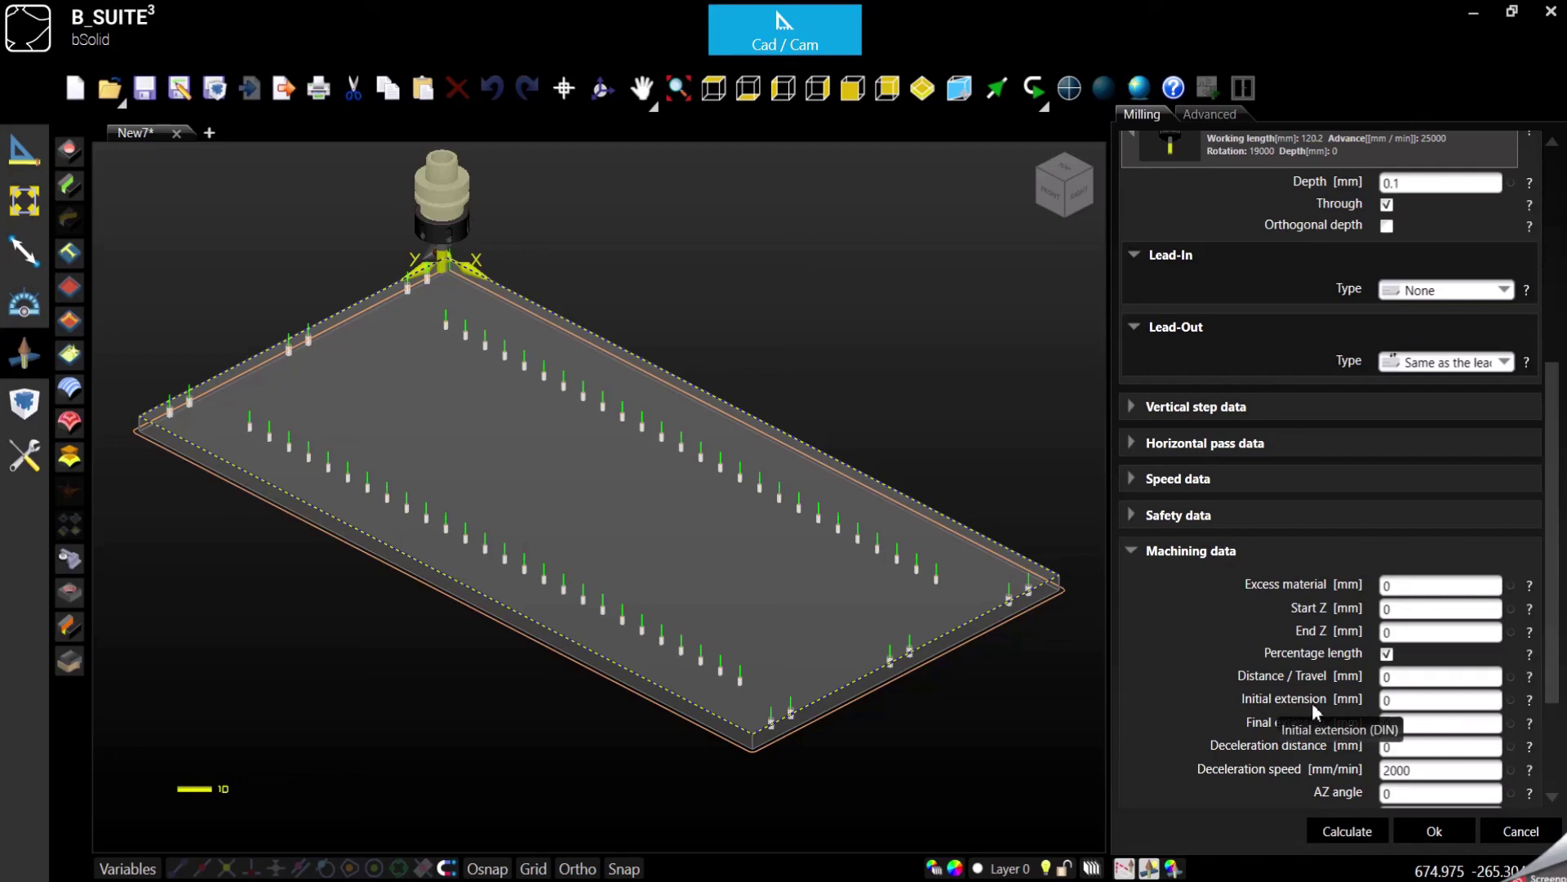
left_click(1388, 701)
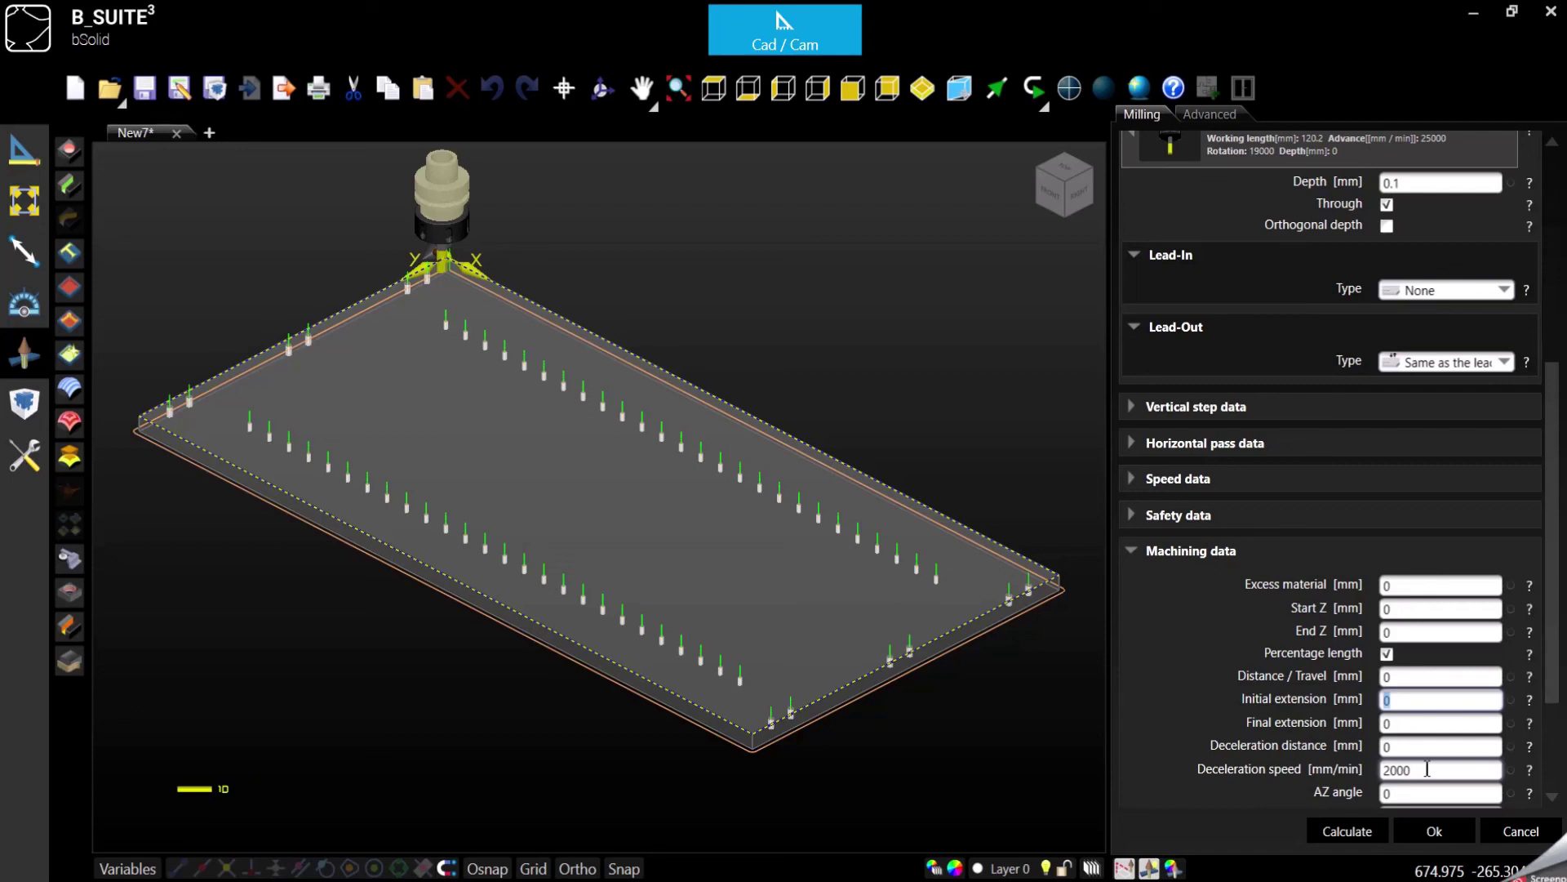
type("-lpx/2")
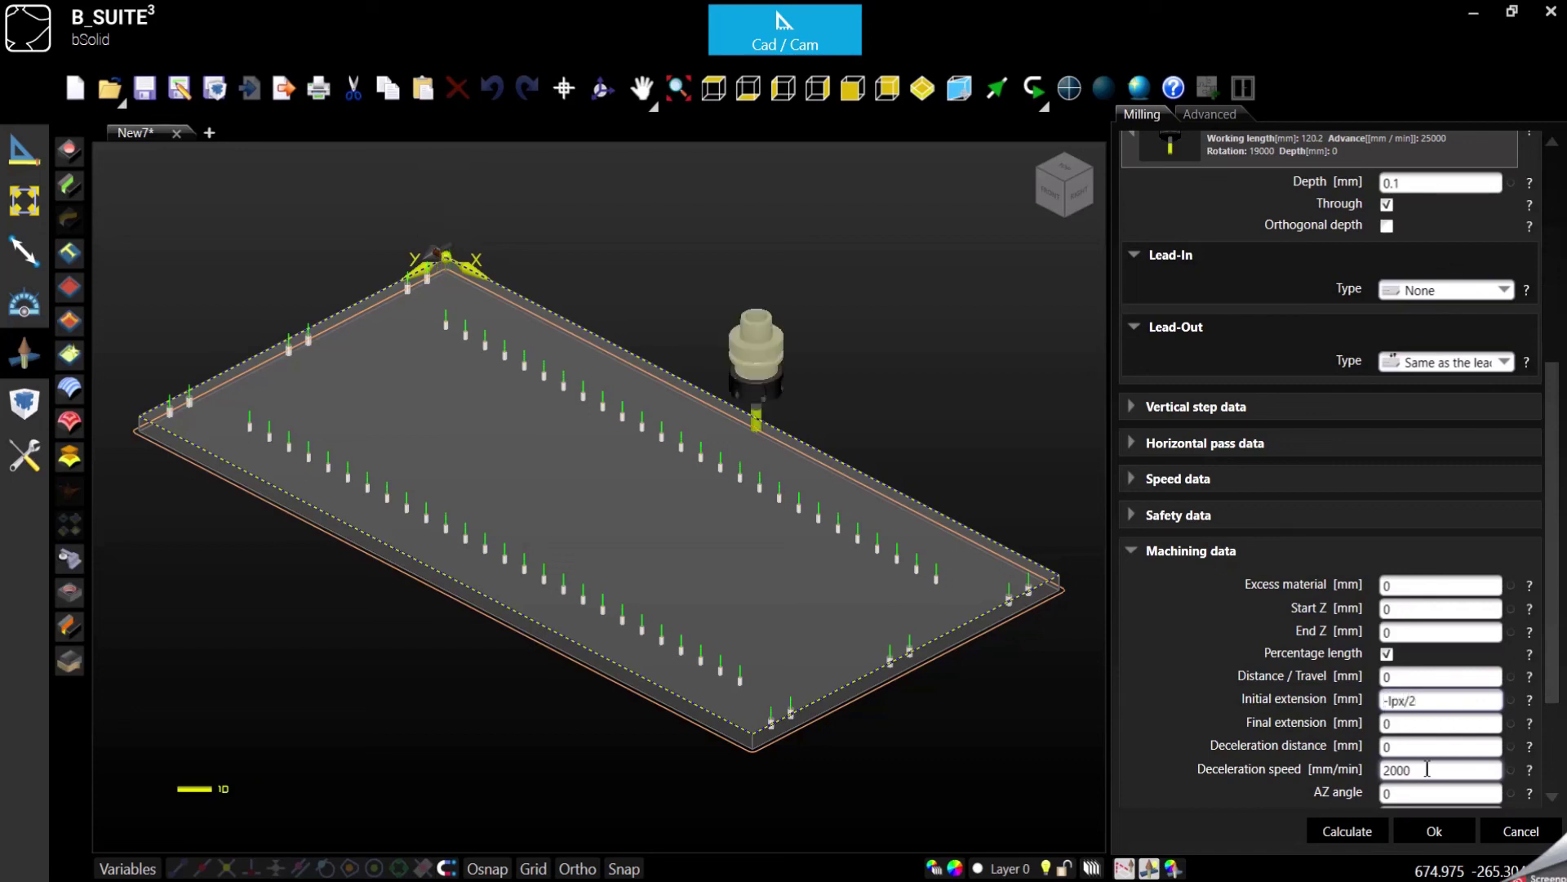
left_click(1416, 725)
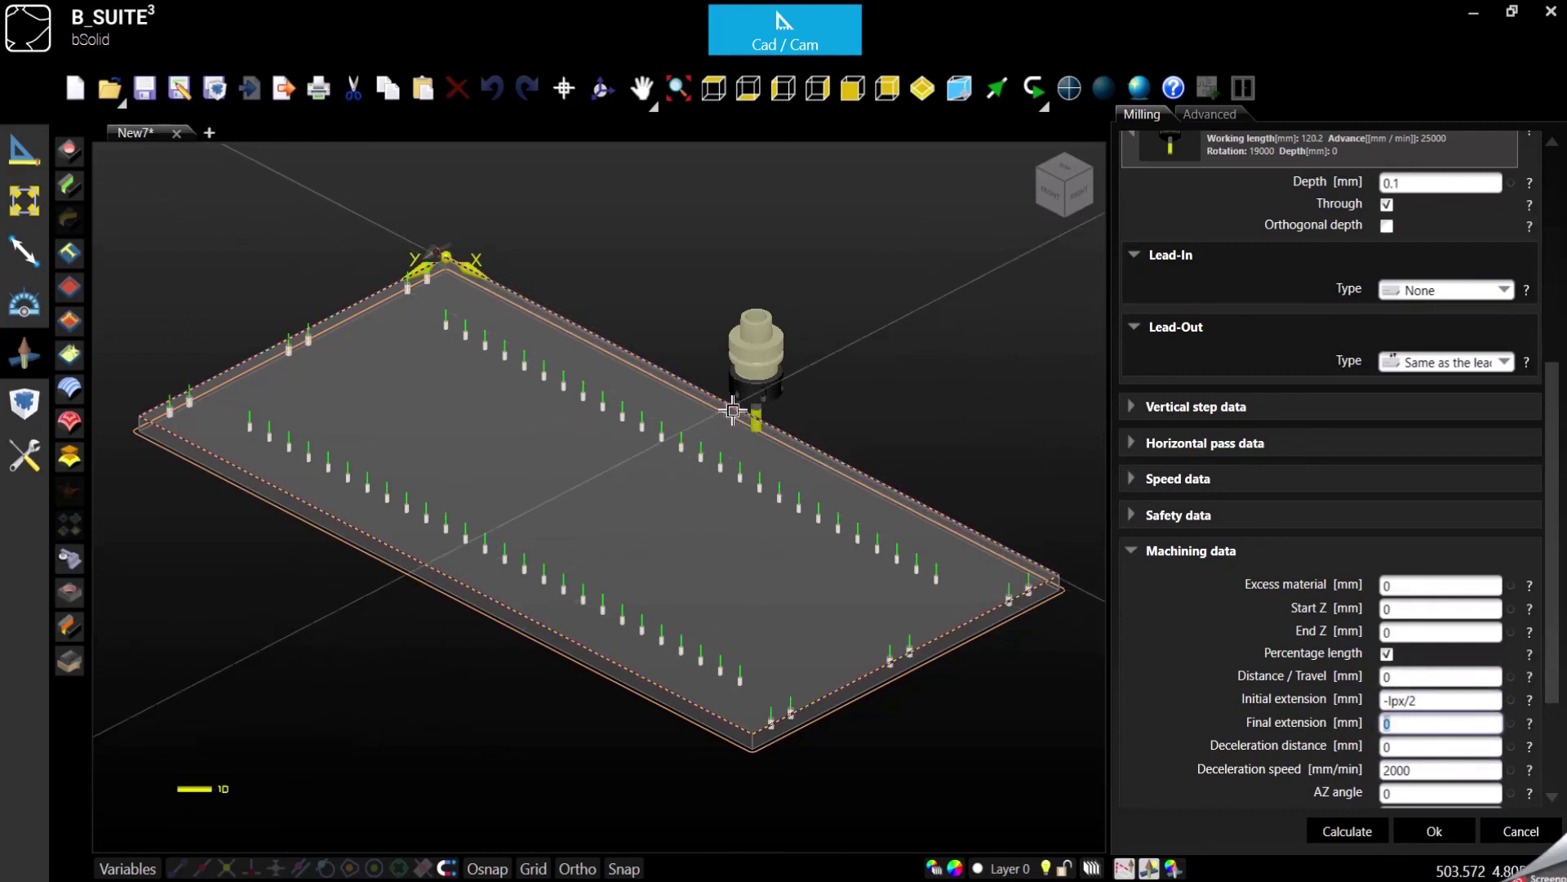
- Set the milling's lead-in type to 3D arc with a 45 degree angle and confirm the operation
scroll(1418, 437, "up", 2)
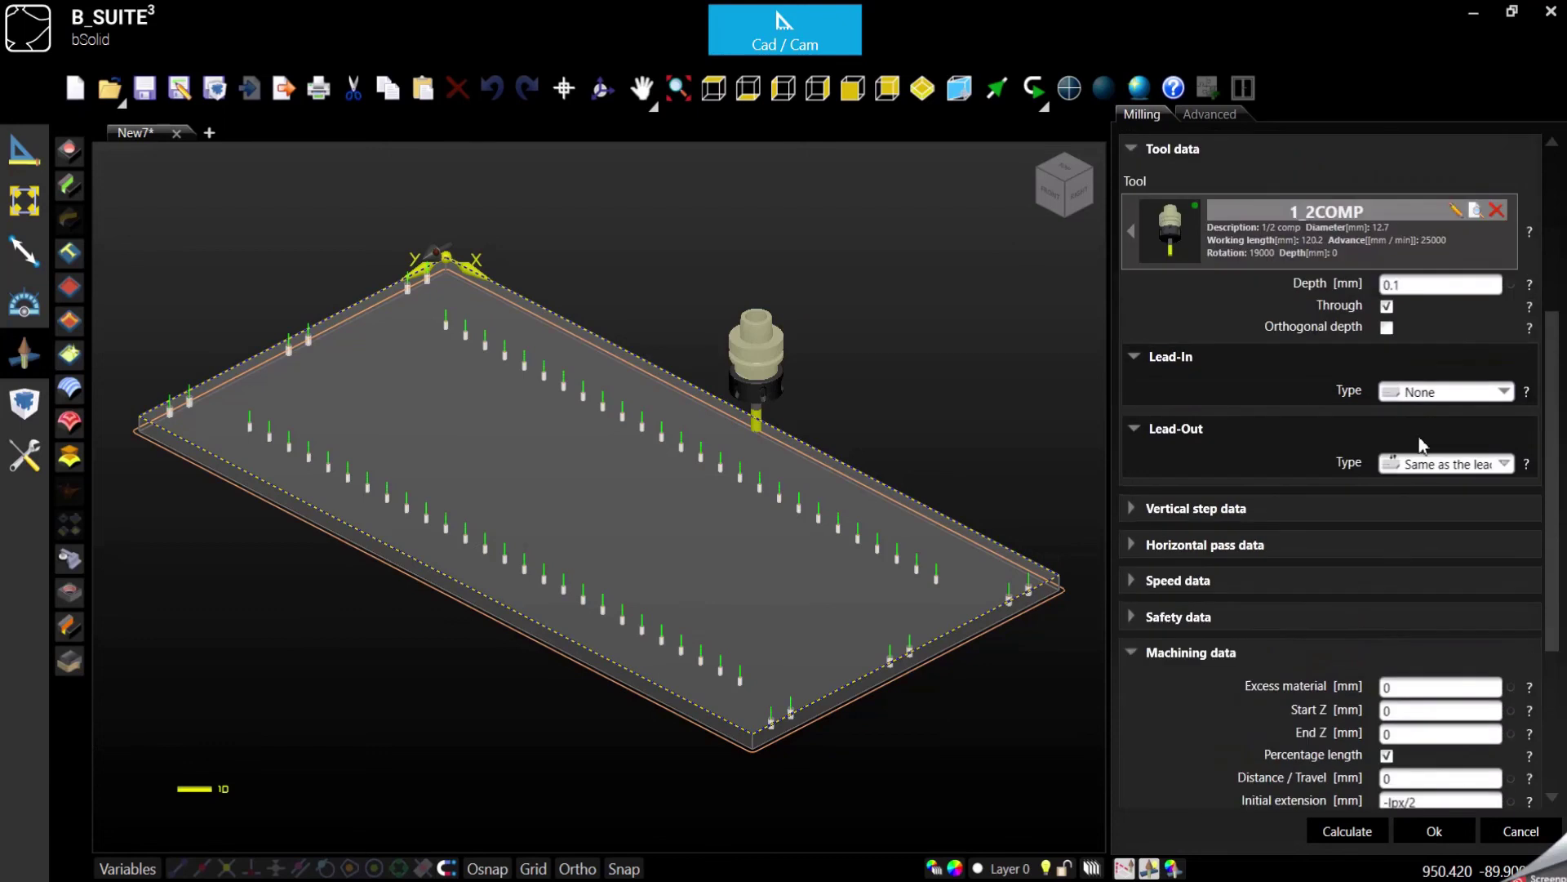
left_click(1484, 392)
left_click(1323, 556)
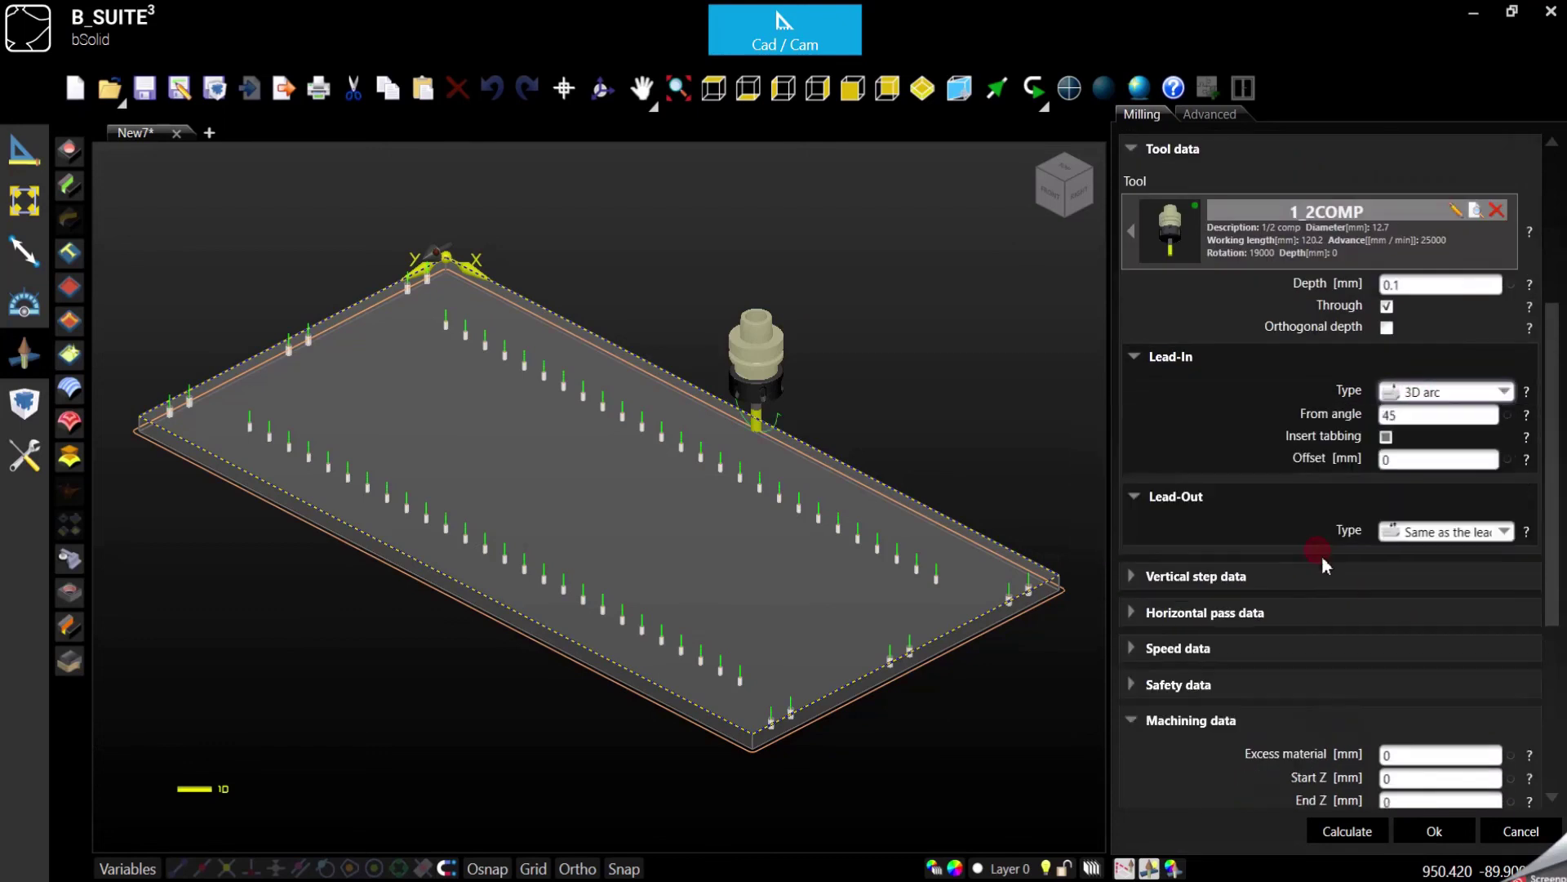
double_click(1395, 415)
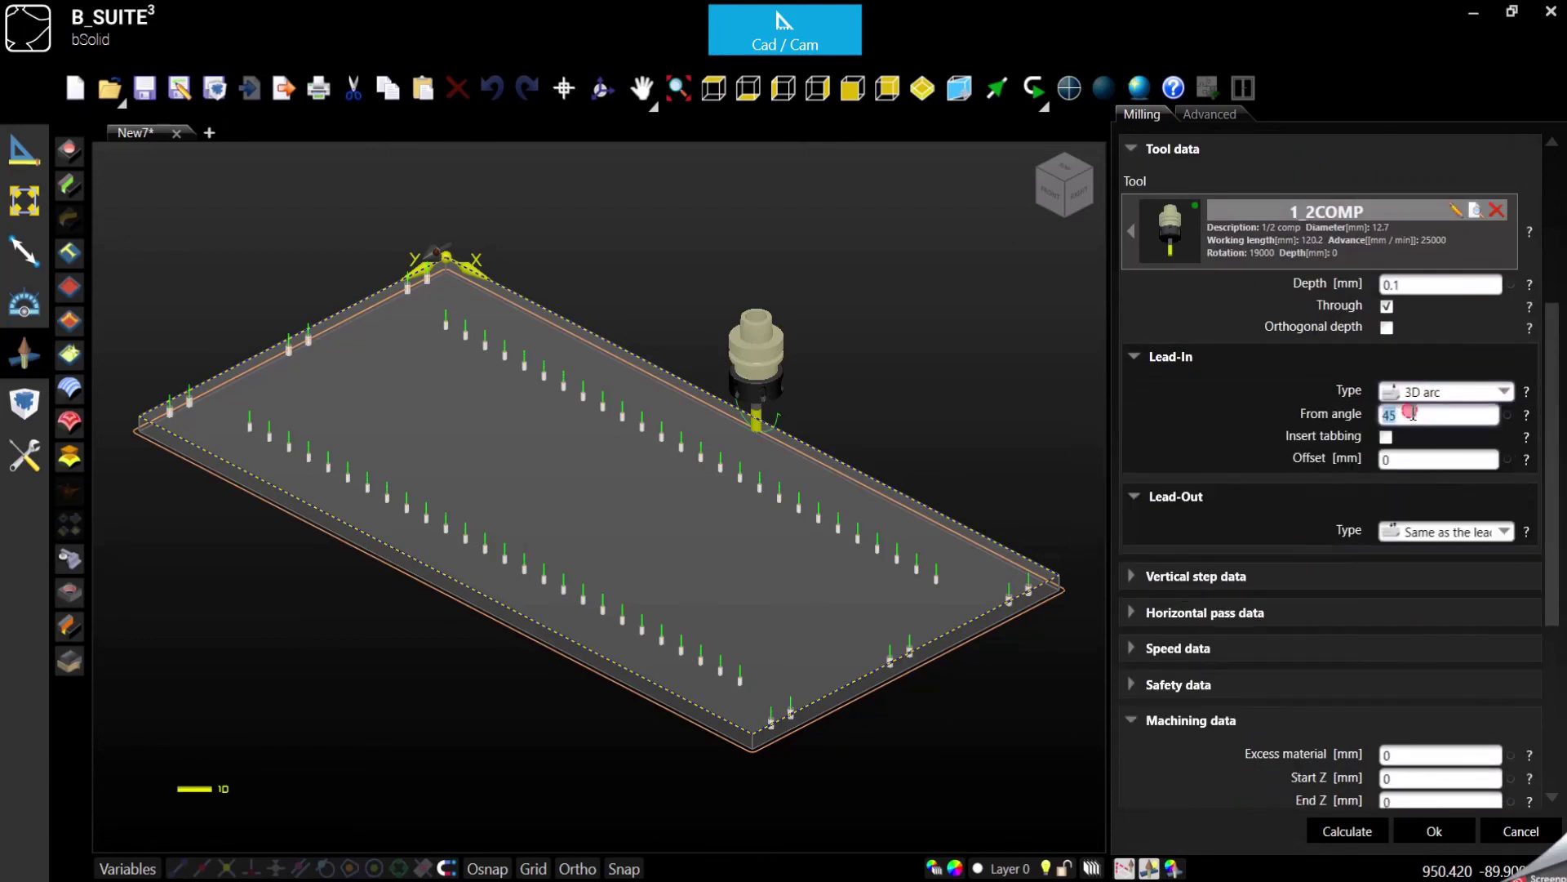
left_click(1430, 831)
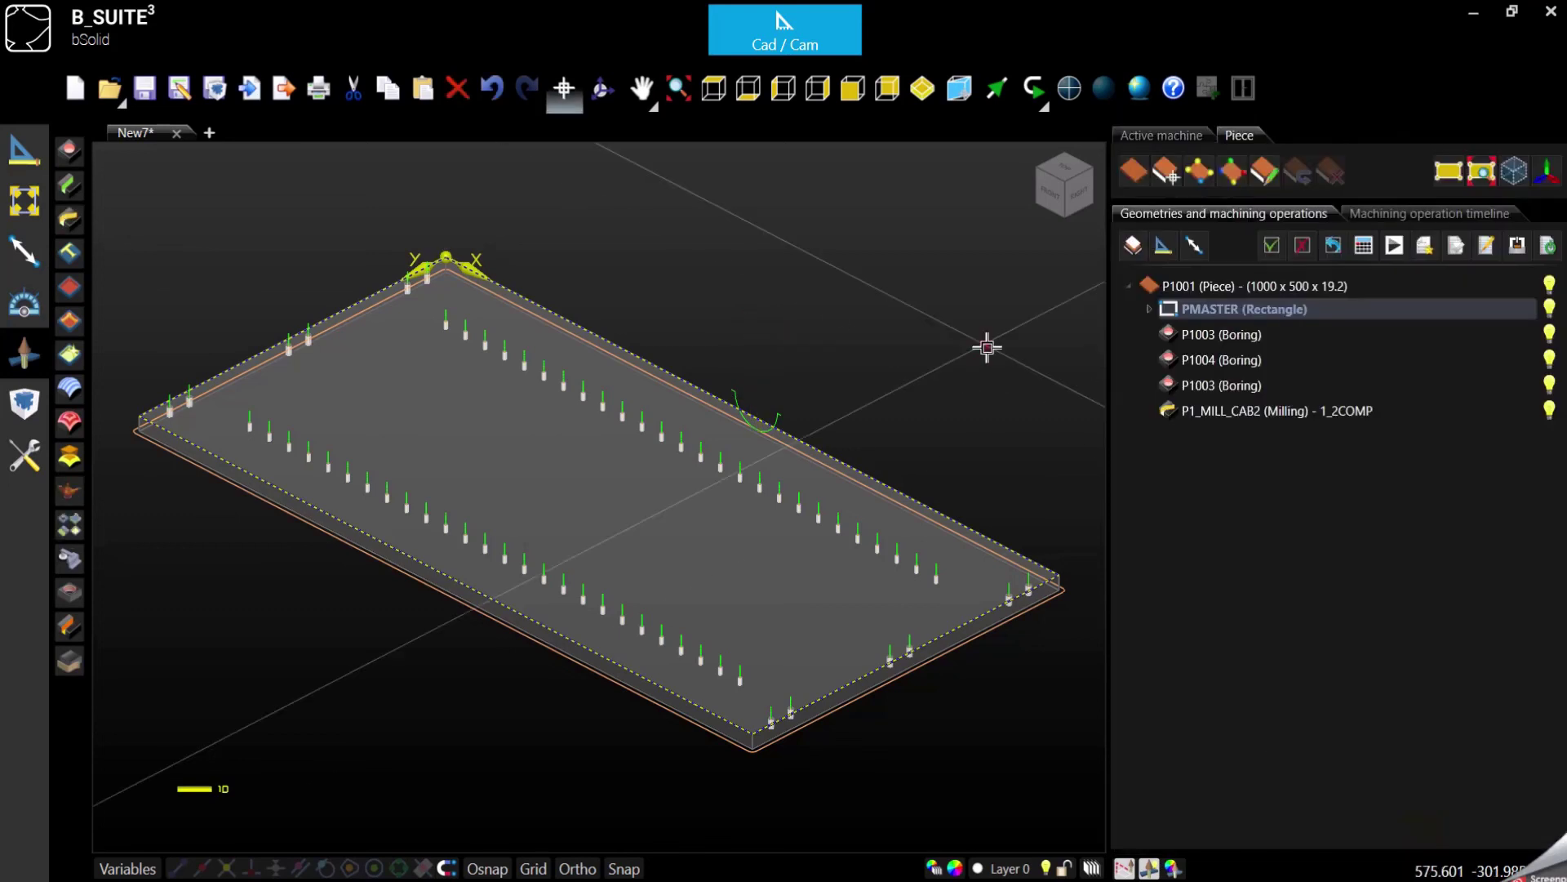
- Give piece P1001 an excess material of 5 mm and confirm the piece data
double_click(1350, 290)
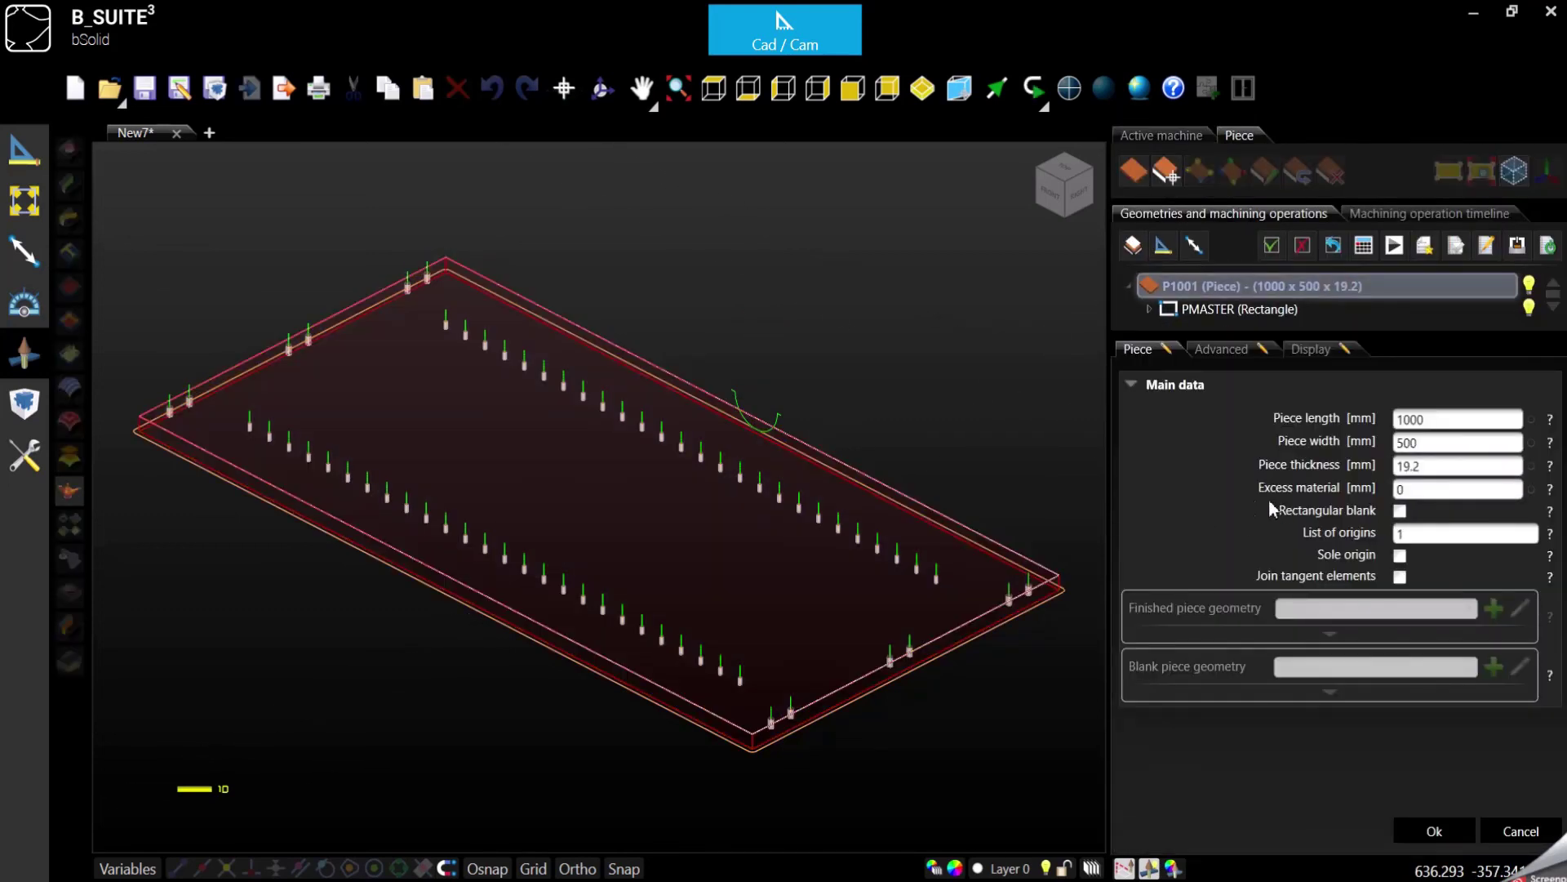
double_click(1428, 490)
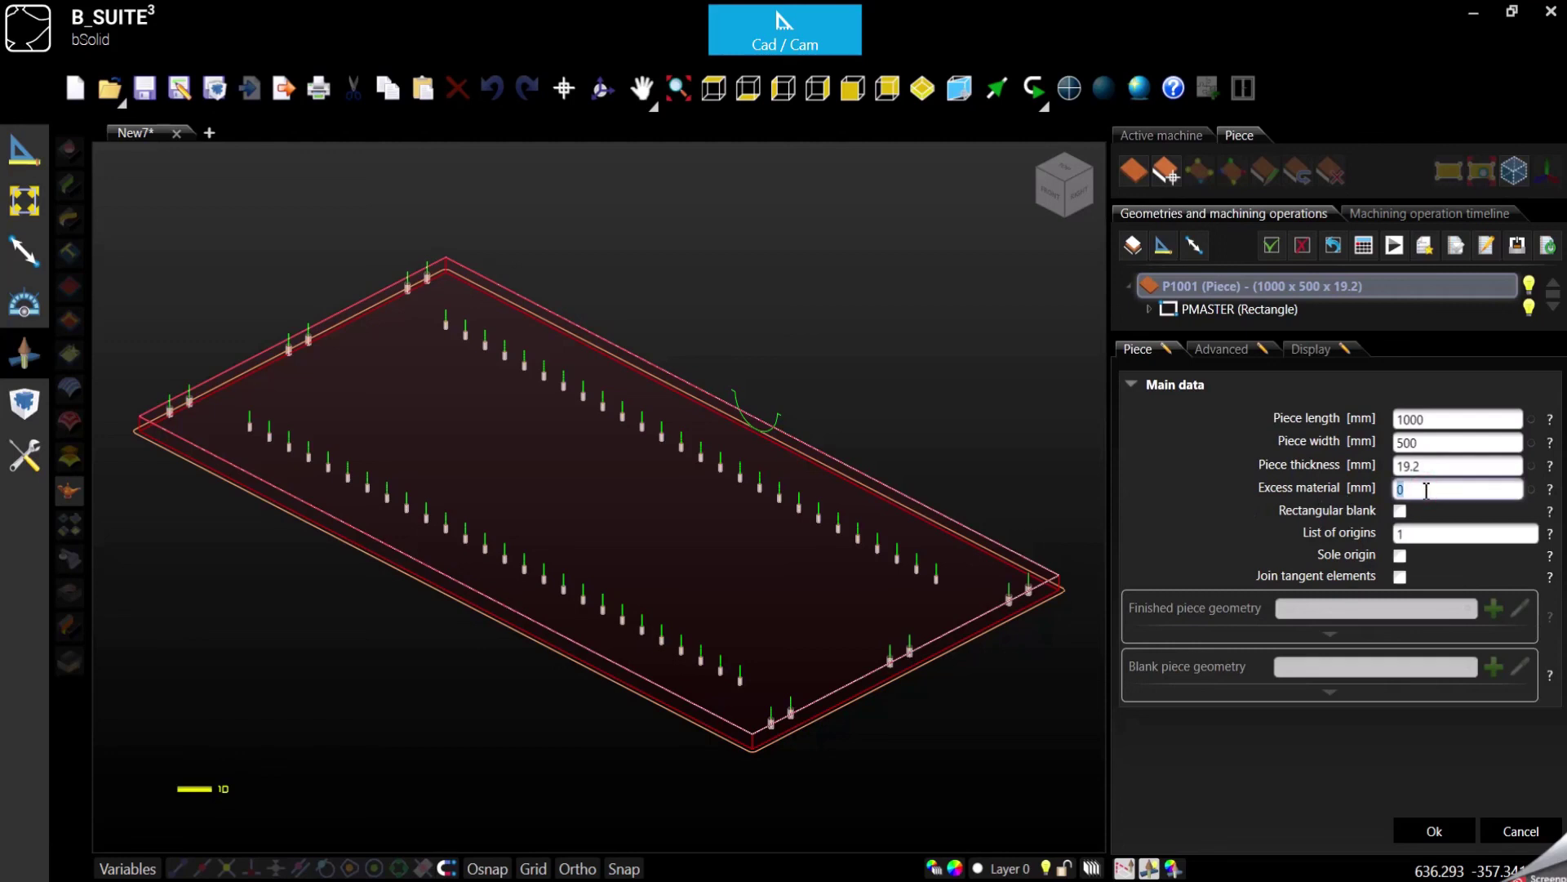
type("5")
double_click(1446, 466)
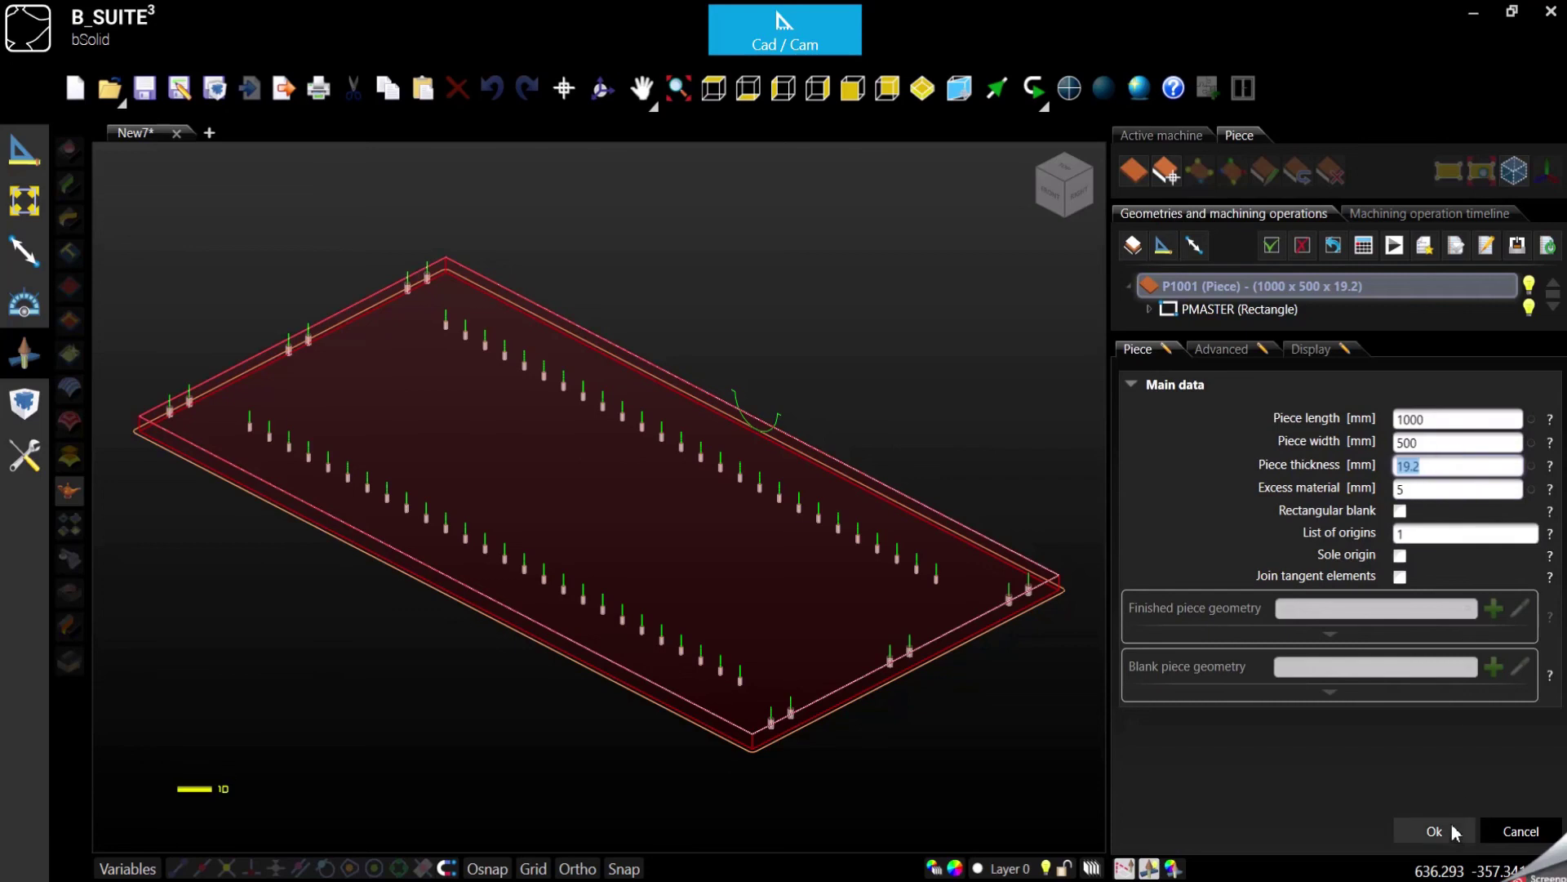
left_click(1452, 836)
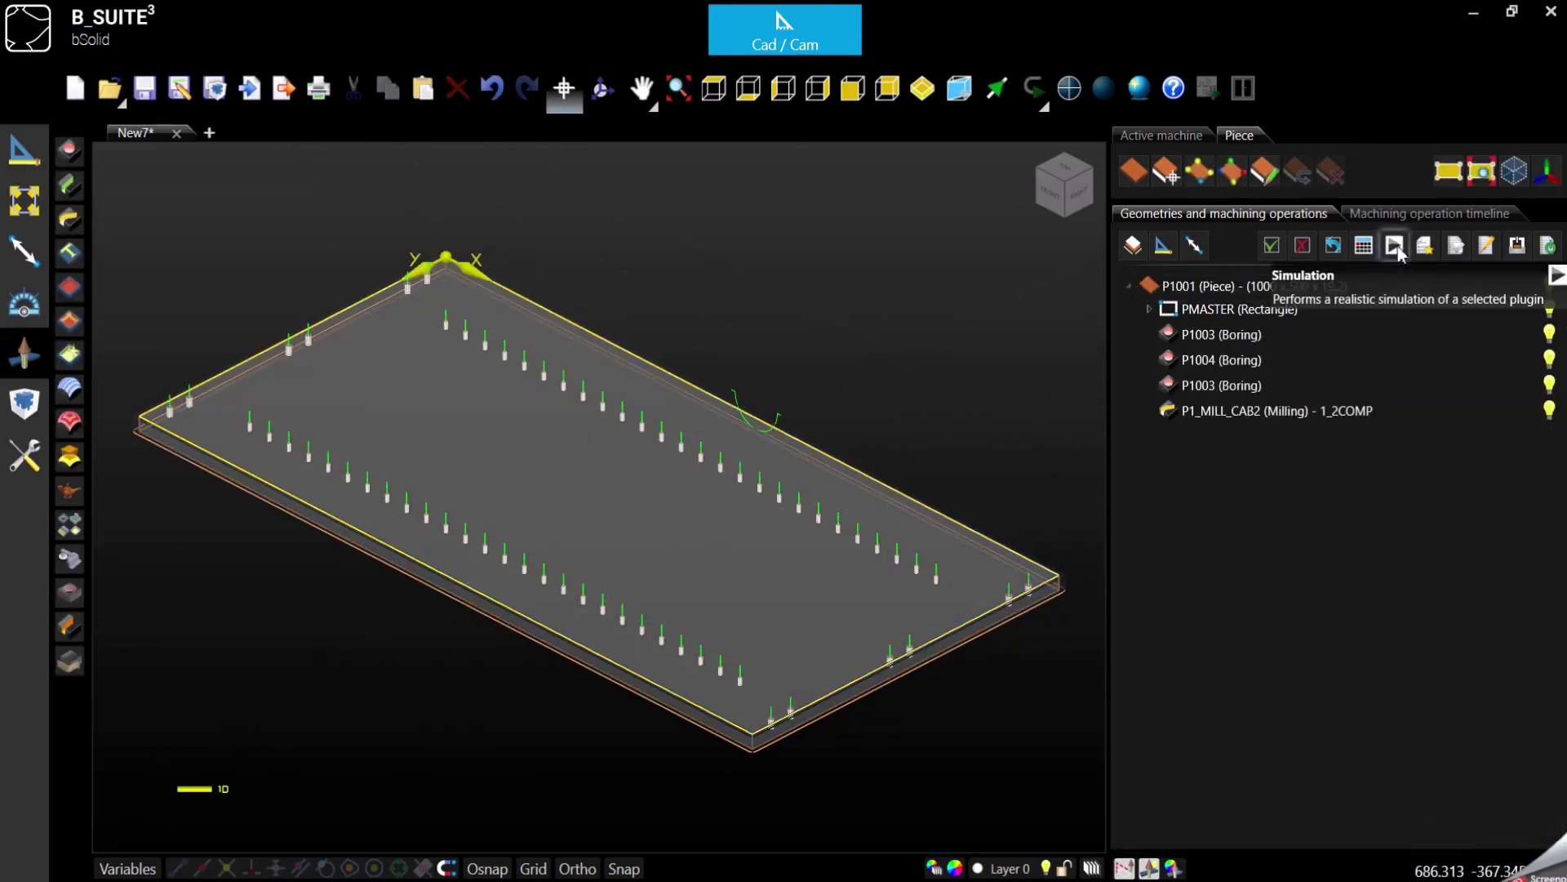
- Simulate all borings and the outline milling on the 1000 x 500 mm piece, and close the simulation
left_click(1398, 250)
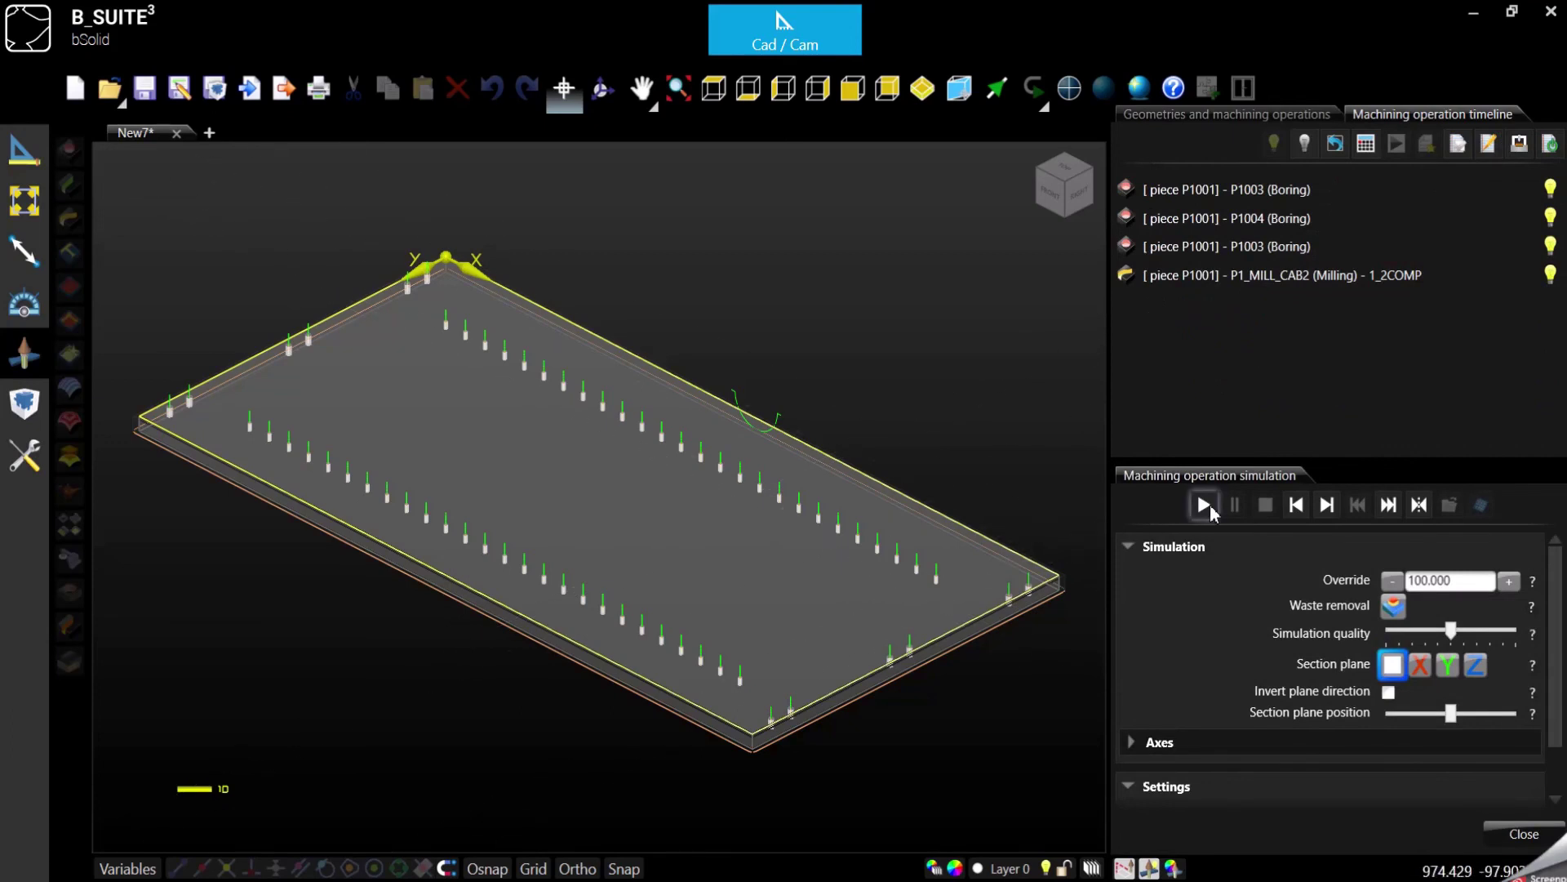
left_click(1204, 504)
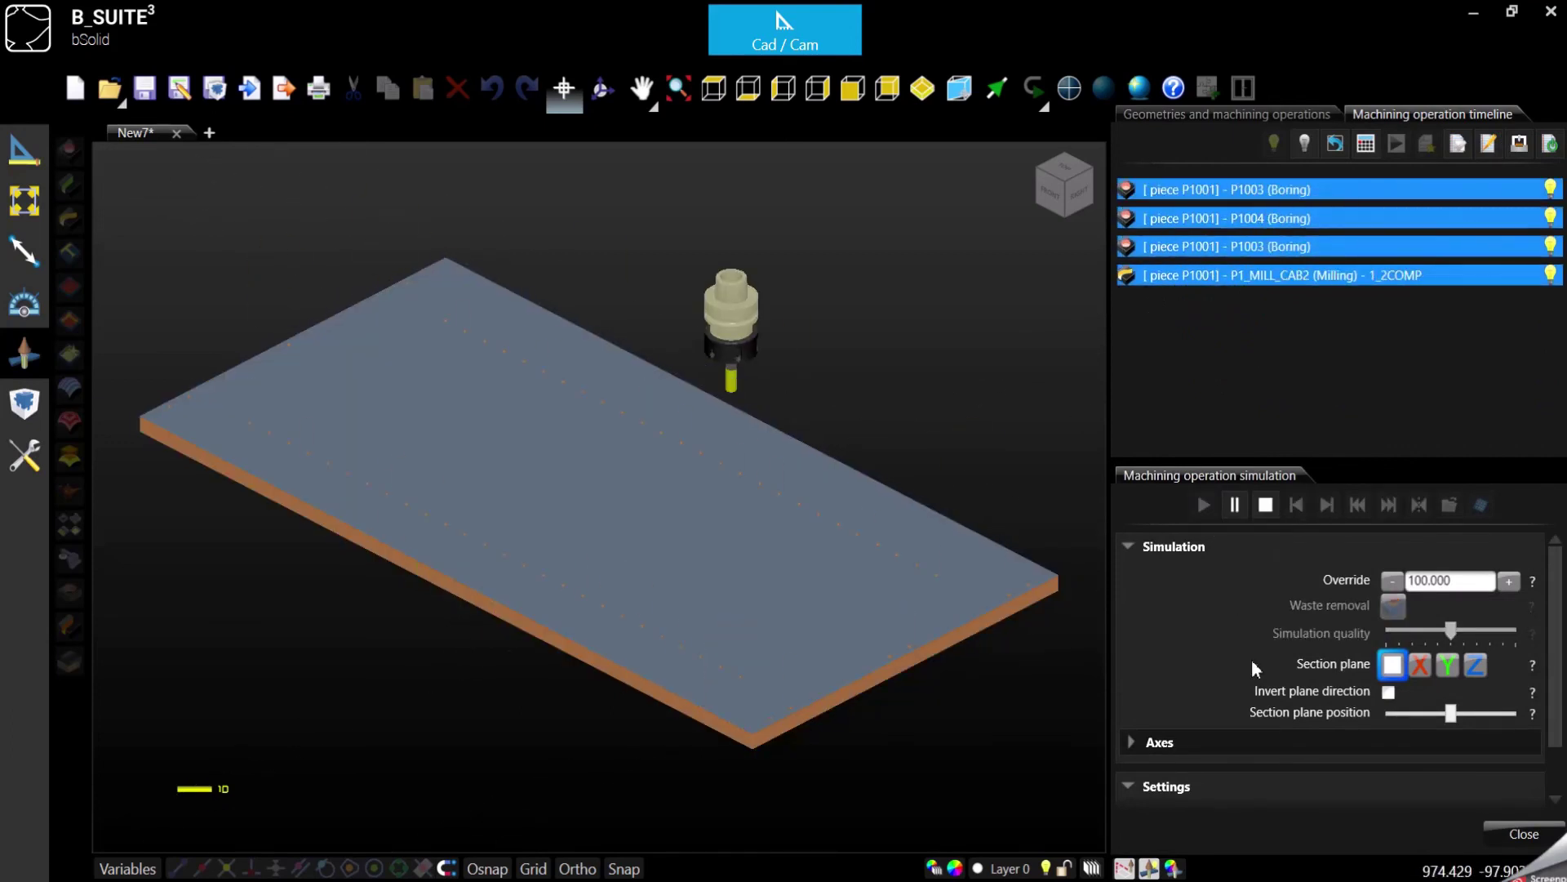
left_click(1271, 506)
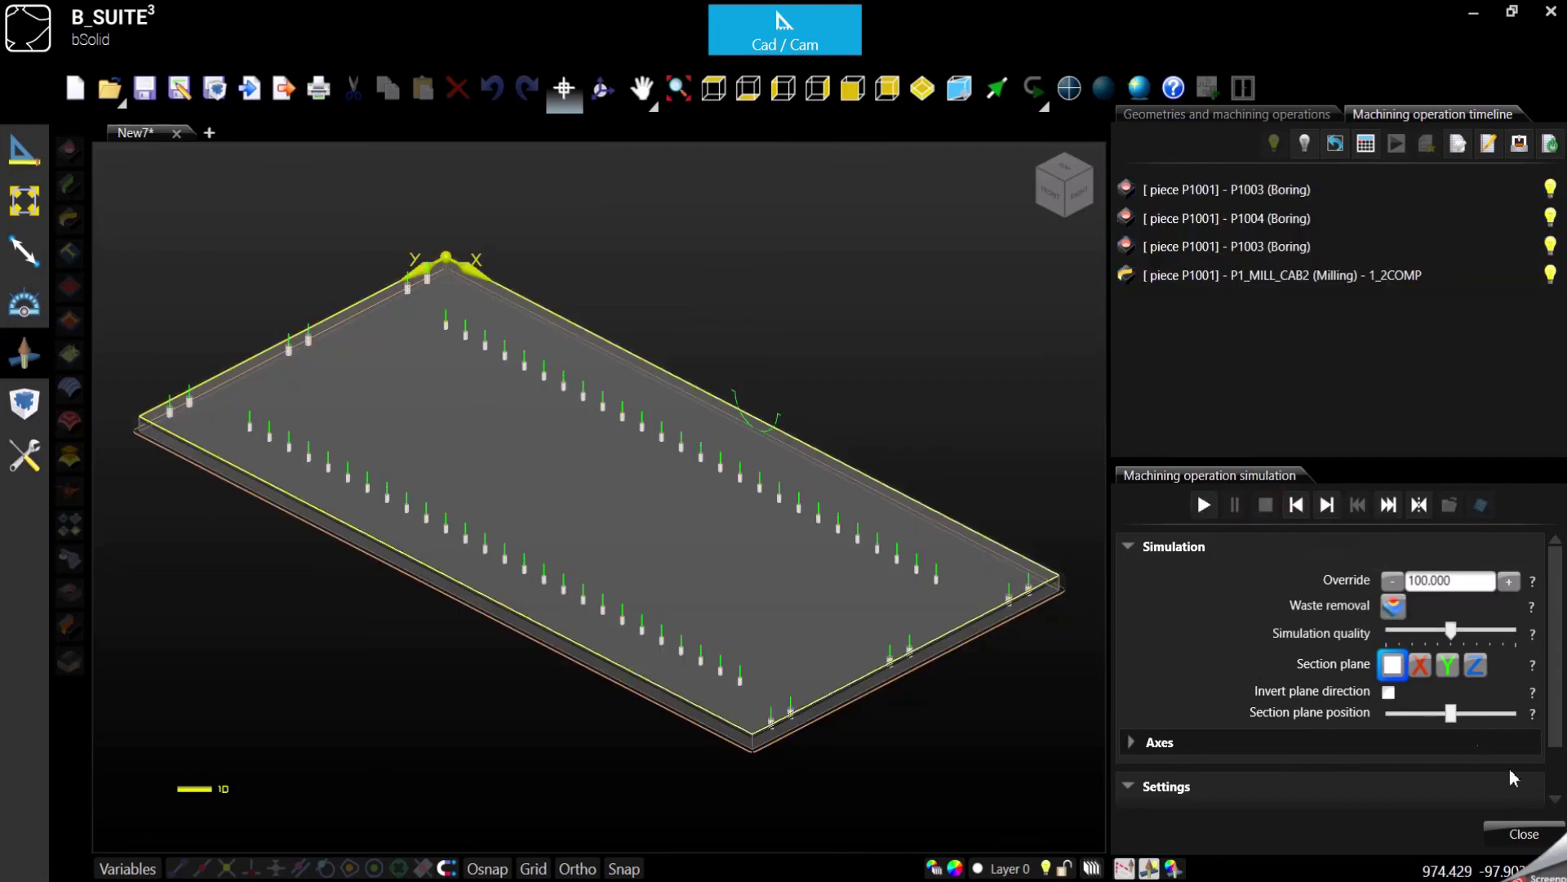
left_click(1520, 841)
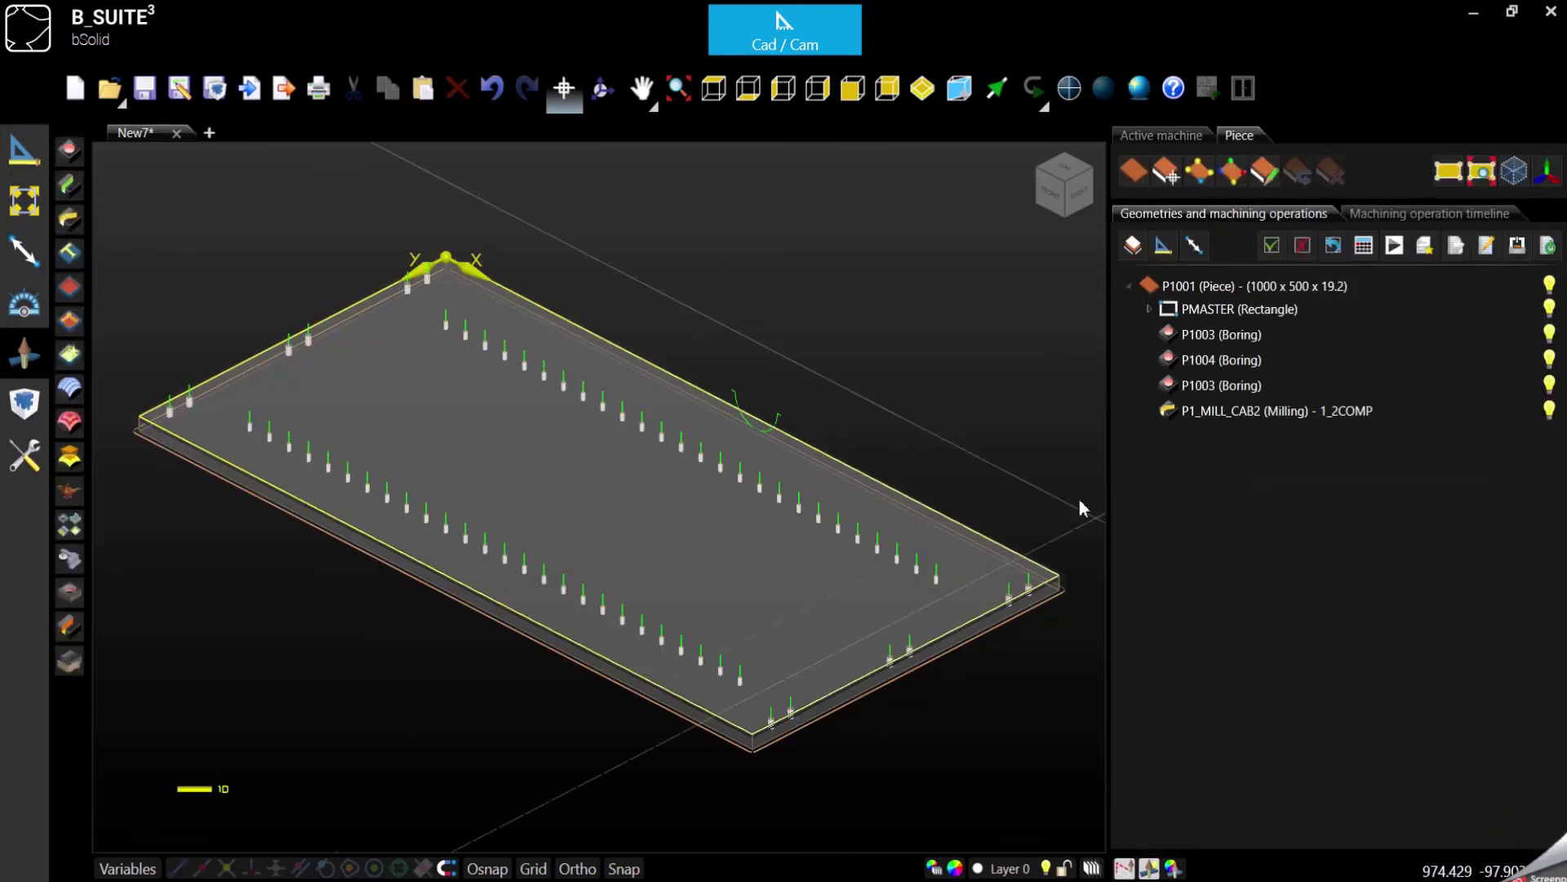
- Set the length of piece P1001 to 1500 mm and its width to 450 mm
scroll(483, 502, "down", 1)
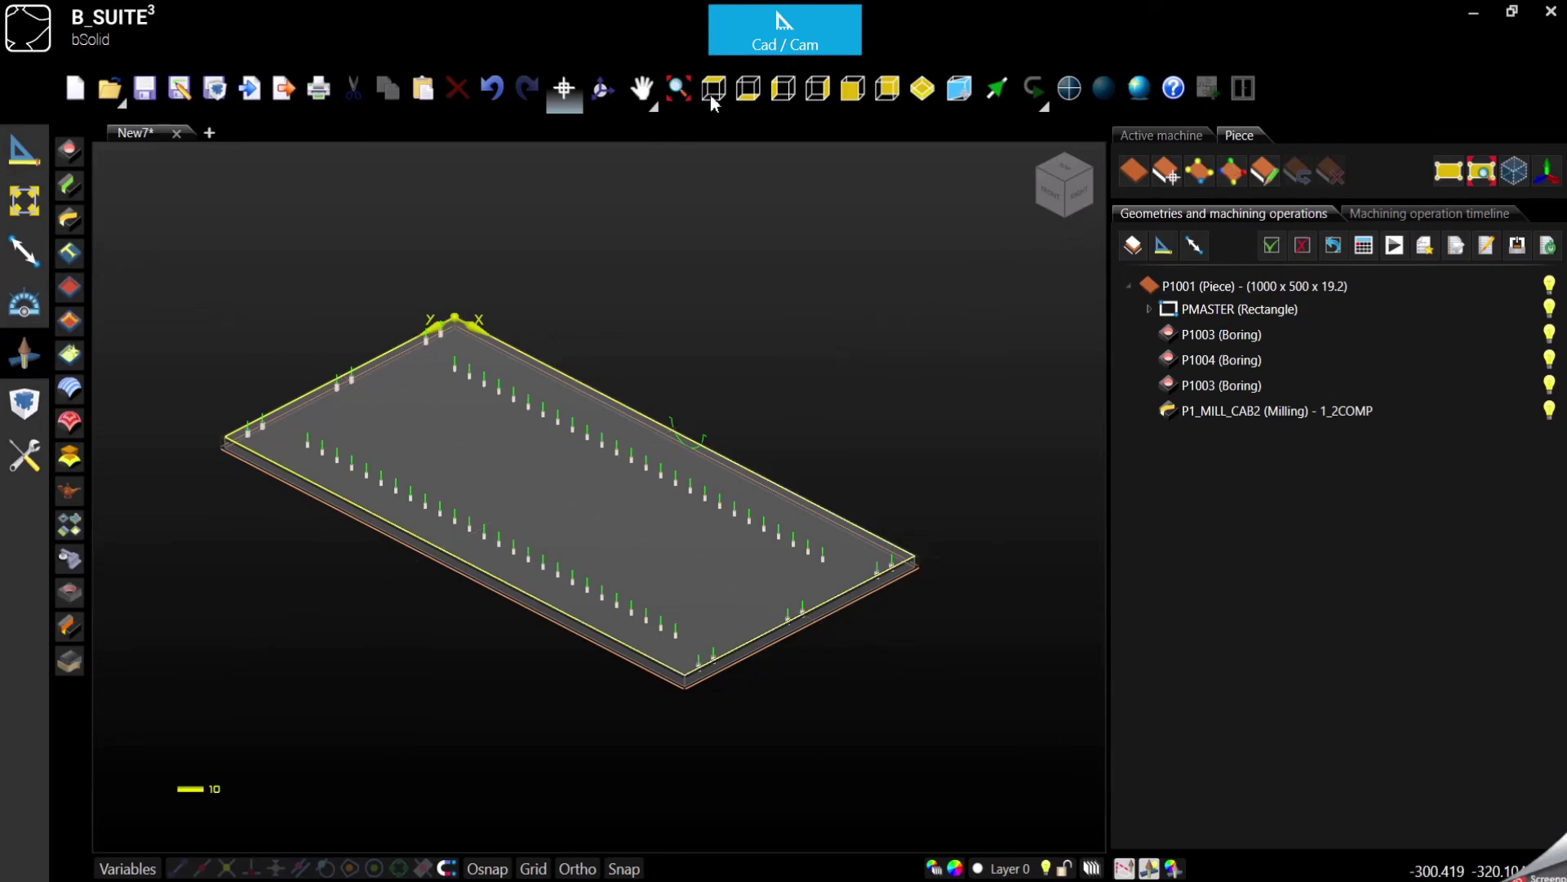
scroll(499, 240, "down", 3)
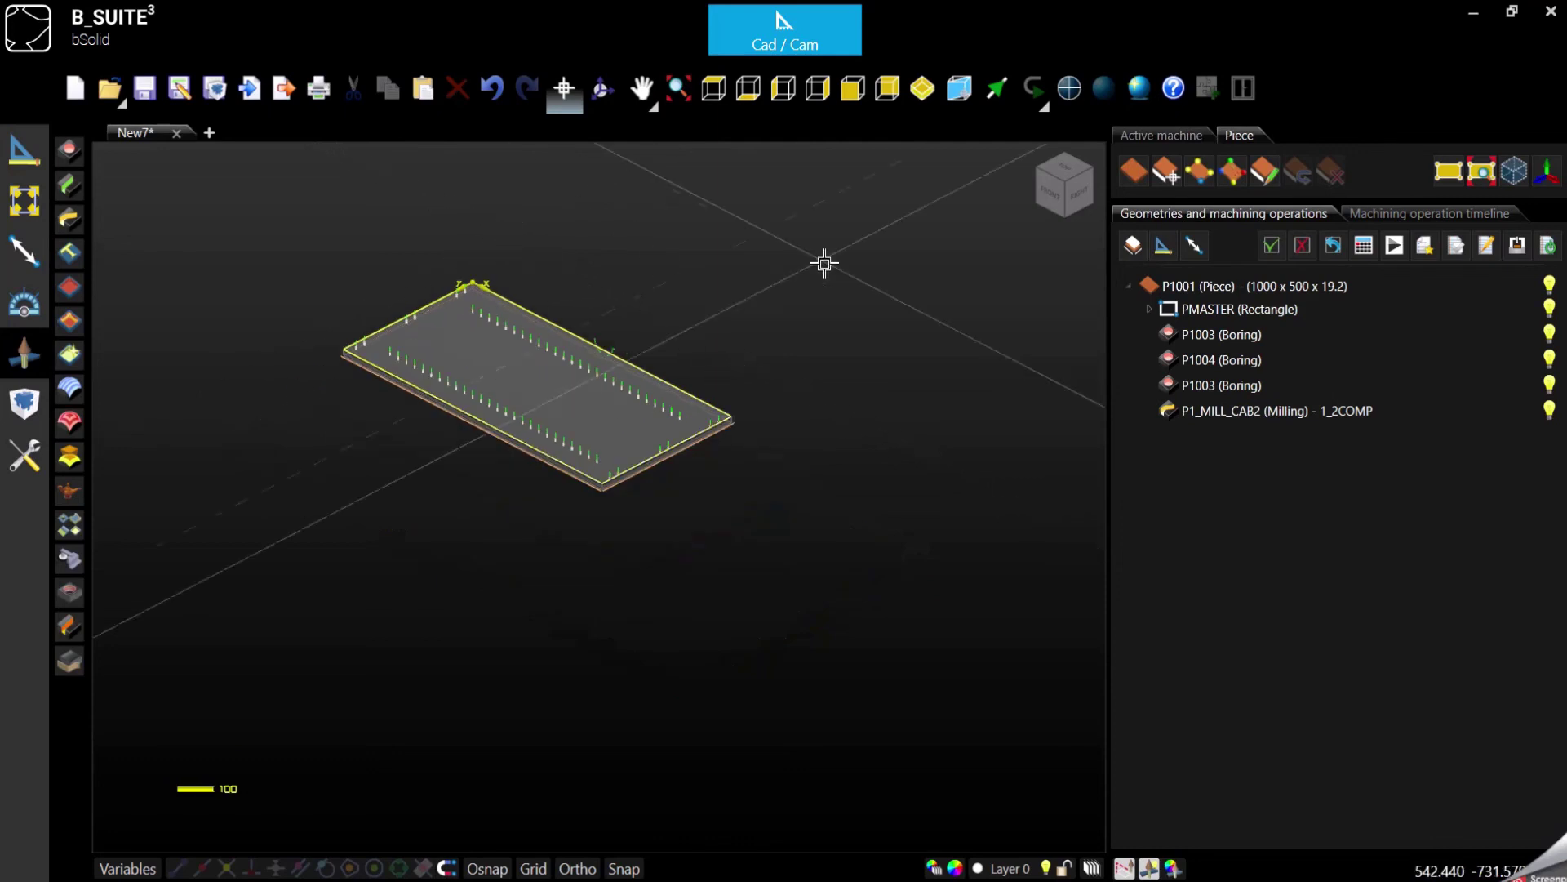
middle_click_drag(666, 295, 549, 357)
left_click(1192, 287)
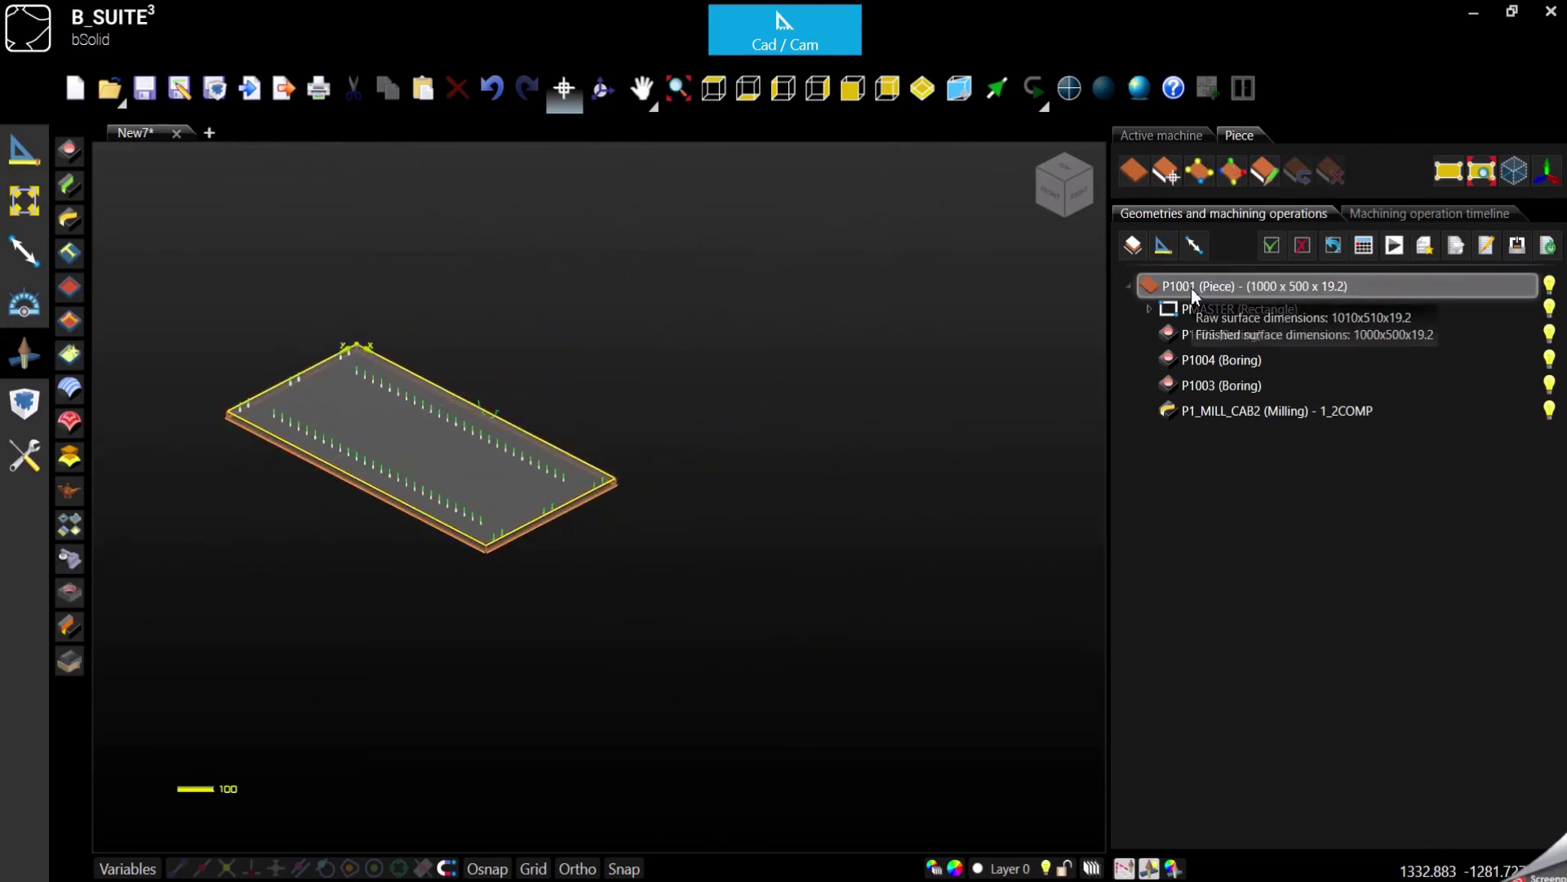
double_click(1182, 283)
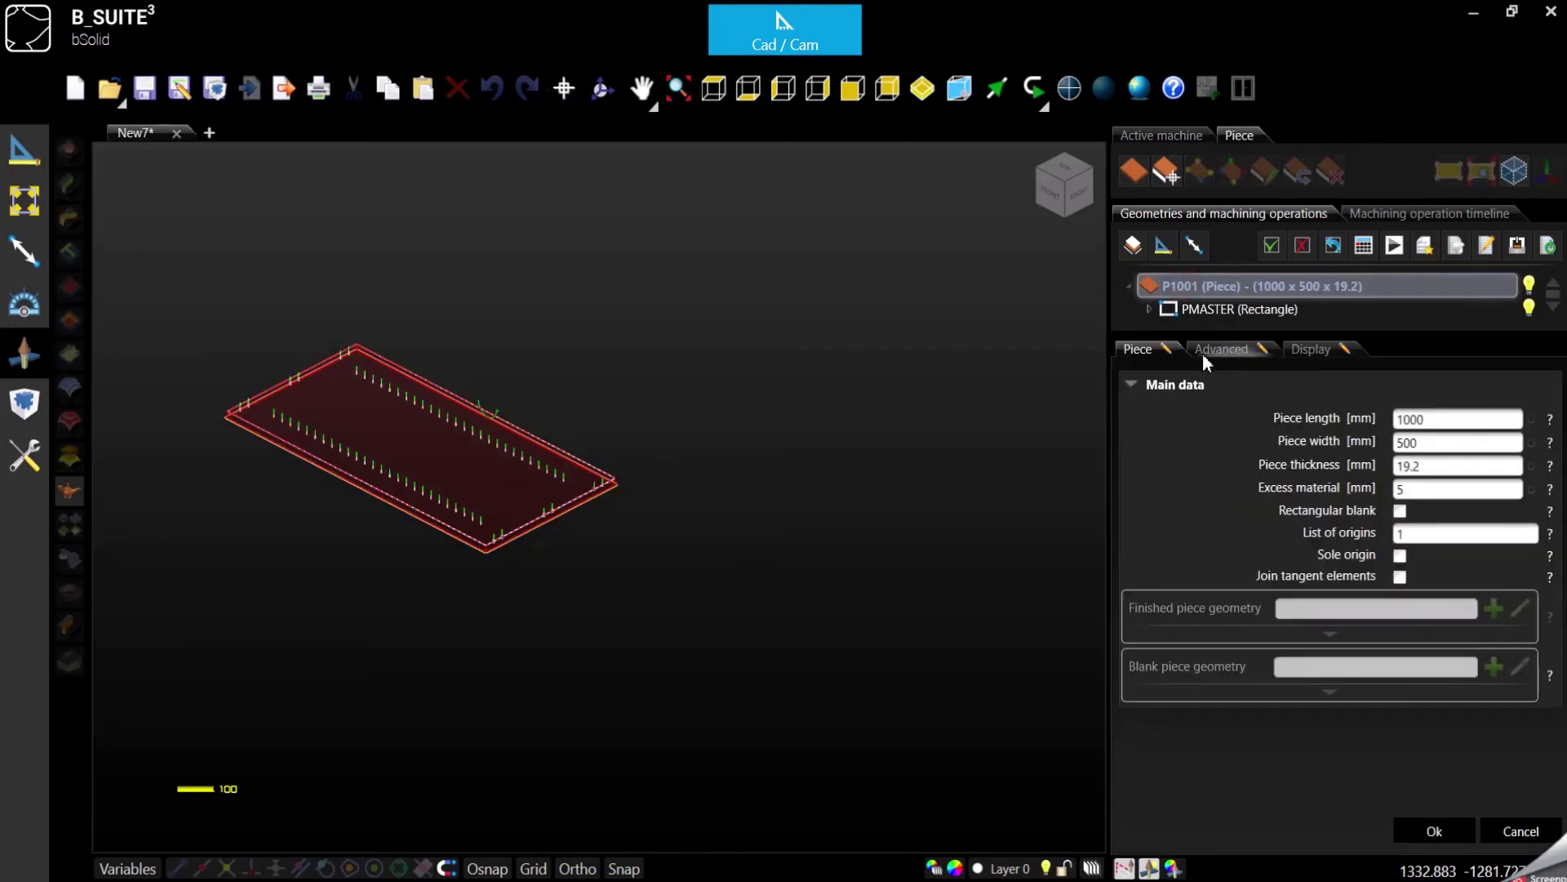
double_click(1438, 423)
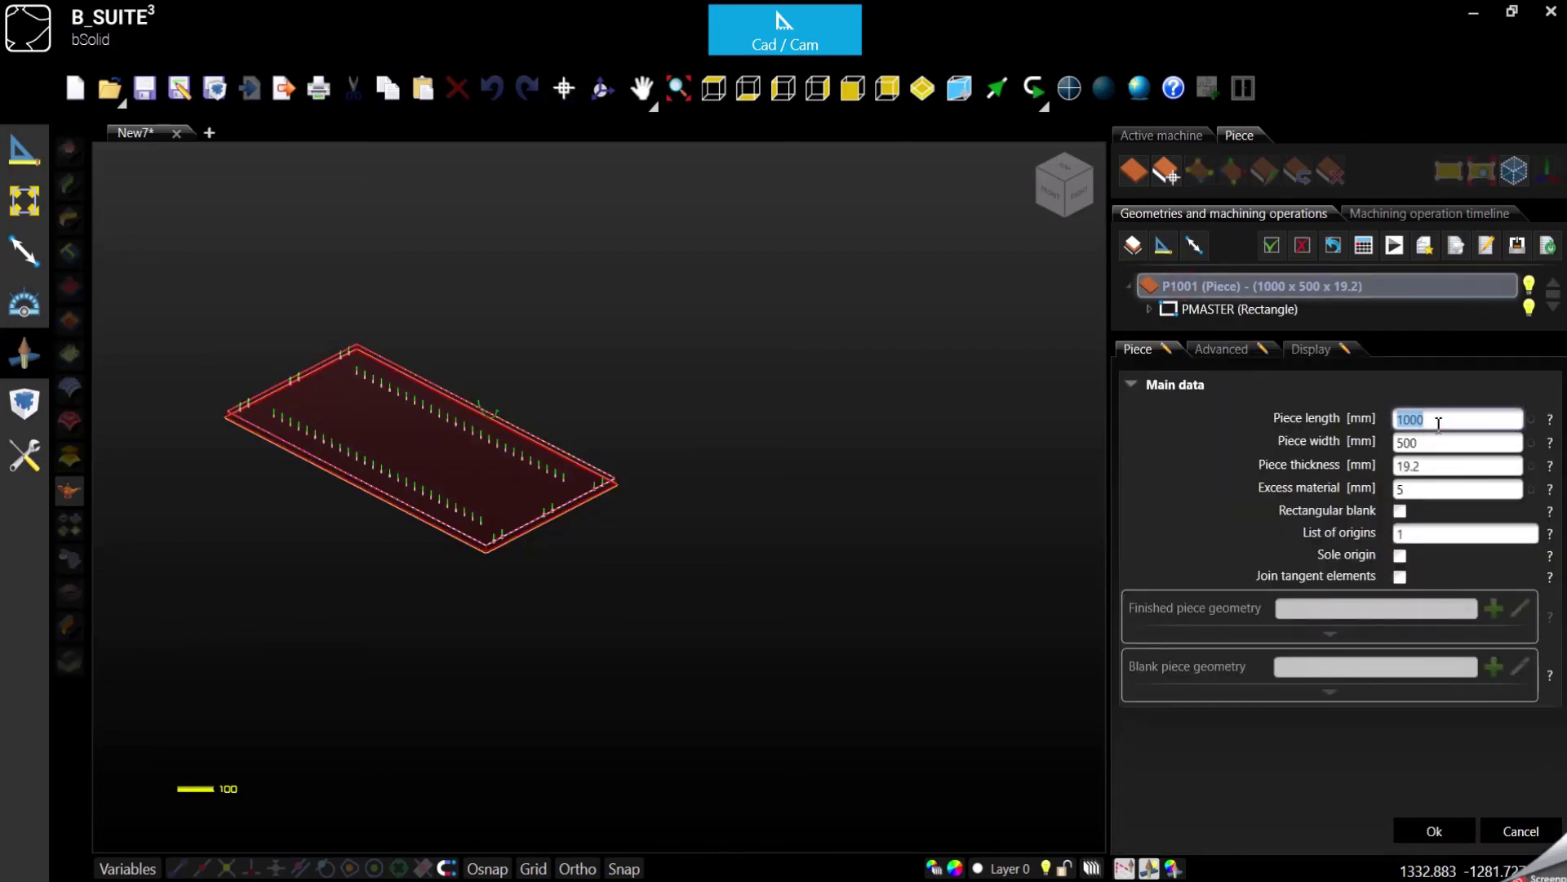
type("1500")
key("Return")
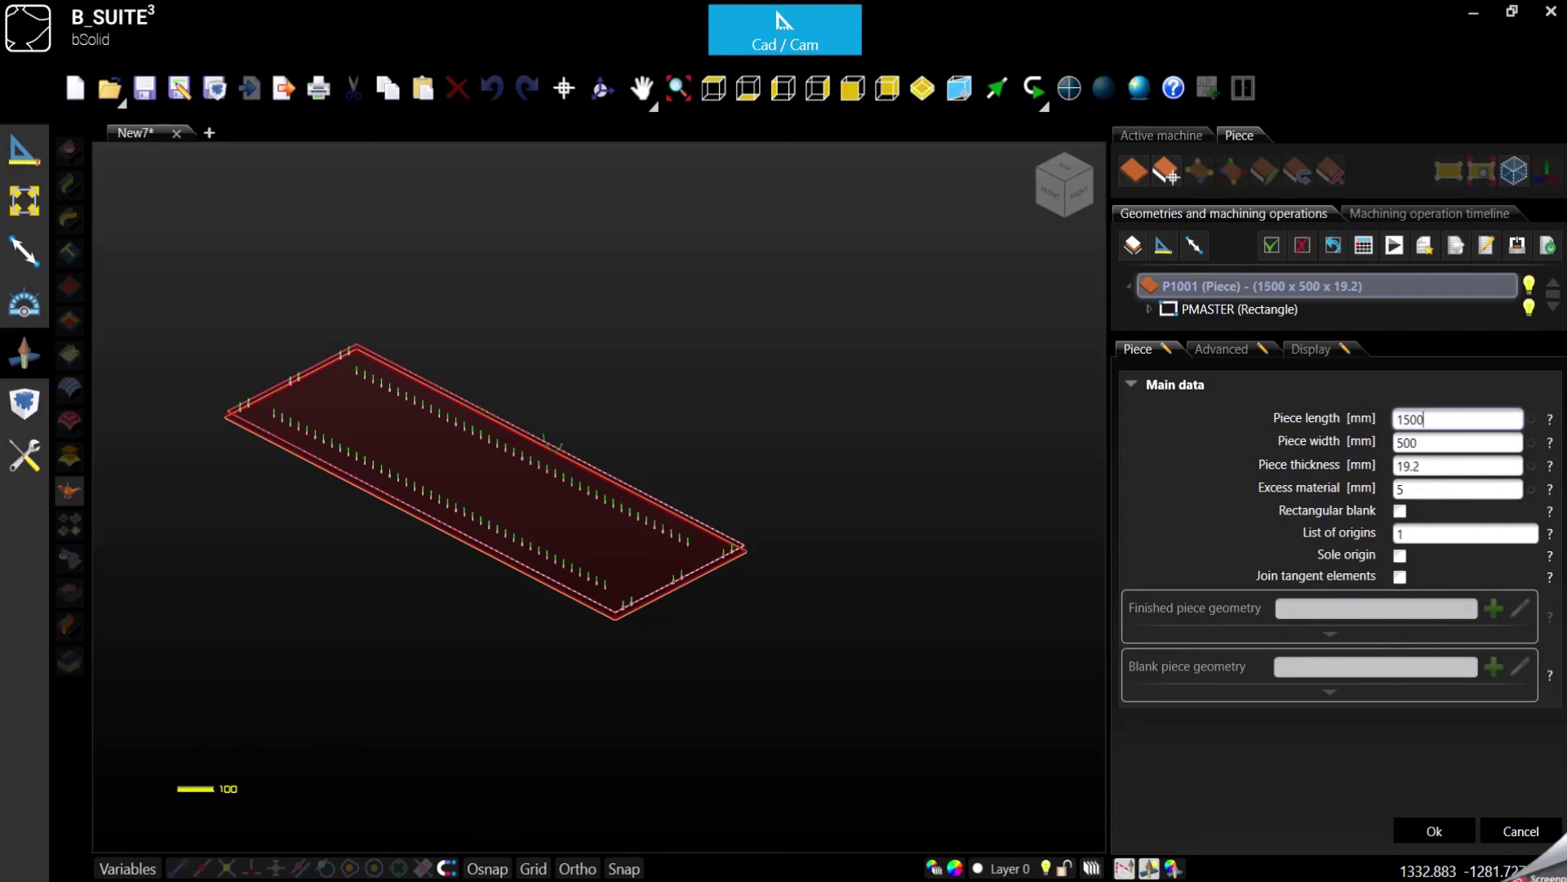
double_click(1437, 442)
type("450")
key("Return")
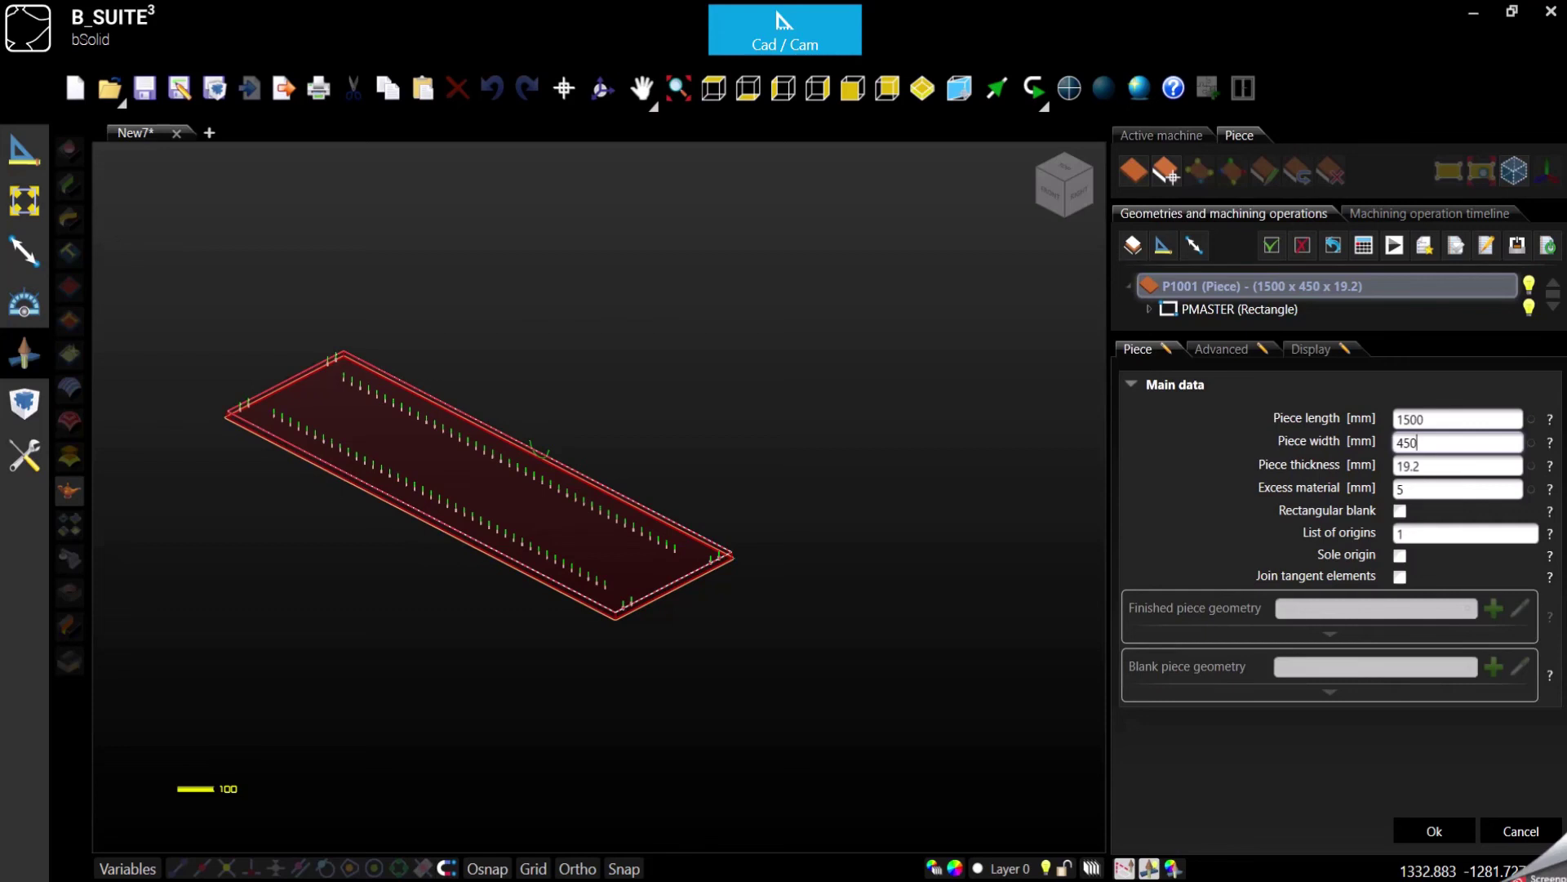
- Set the length of piece P1001 to 850 mm and confirm the piece data
scroll(325, 417, "up", 5)
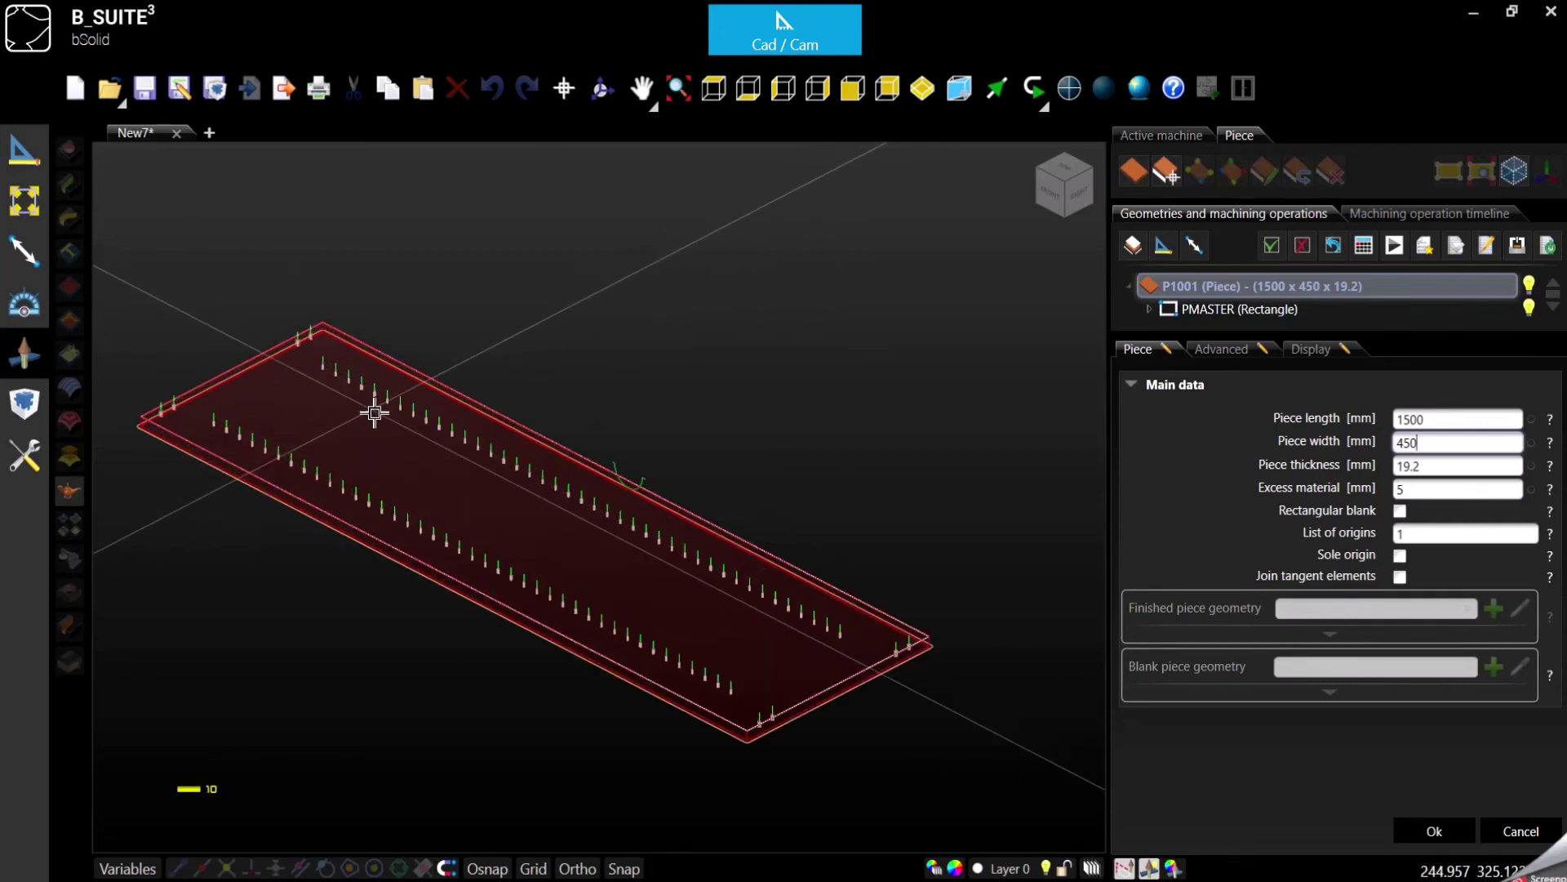
double_click(1440, 418)
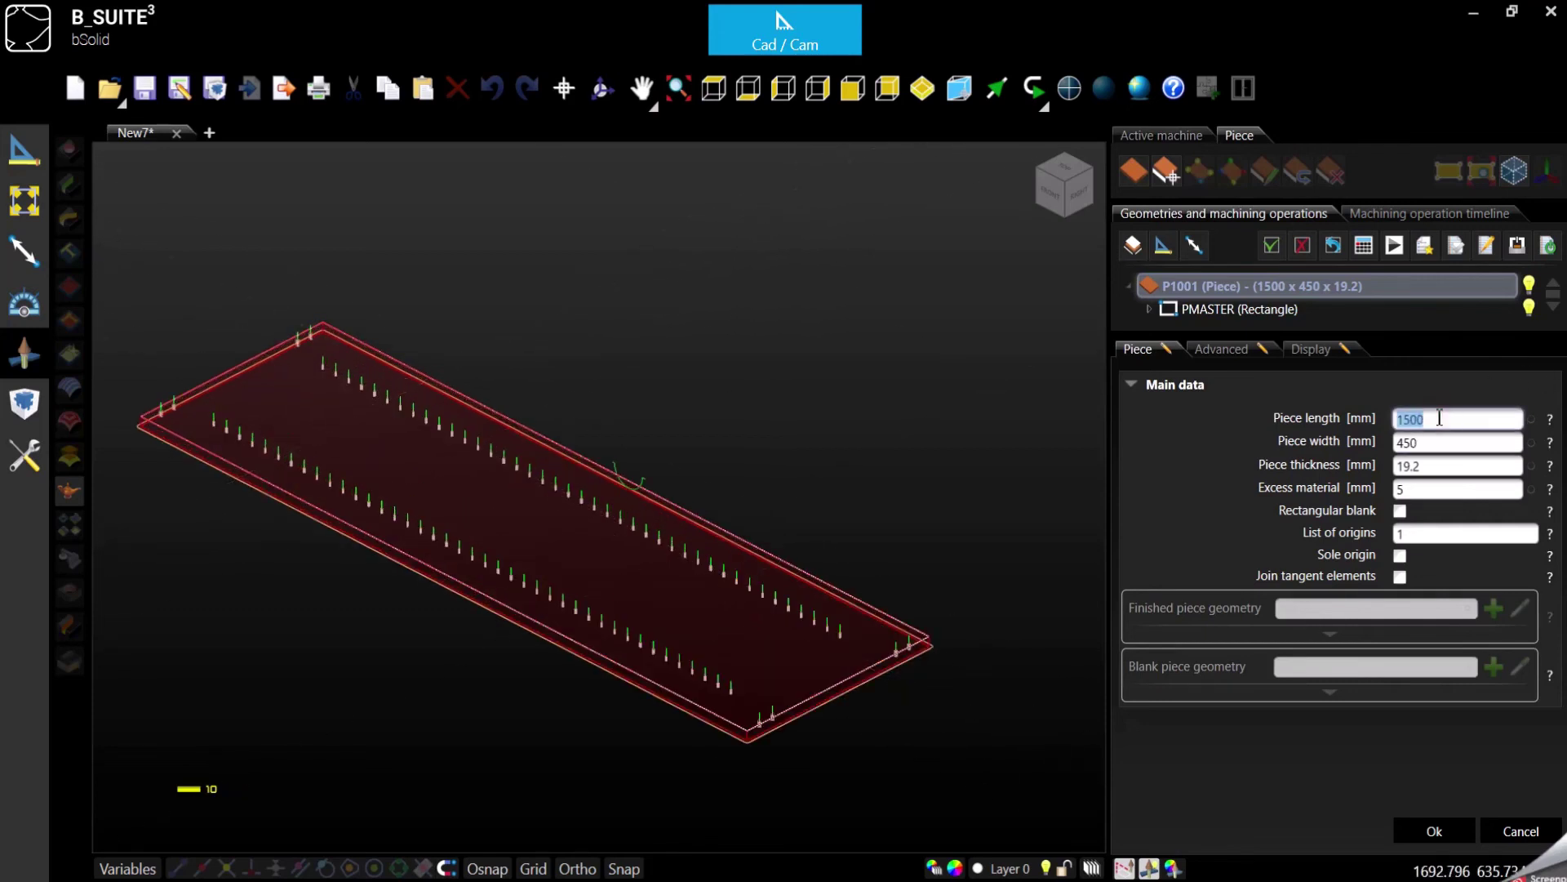
type("850")
key("Return")
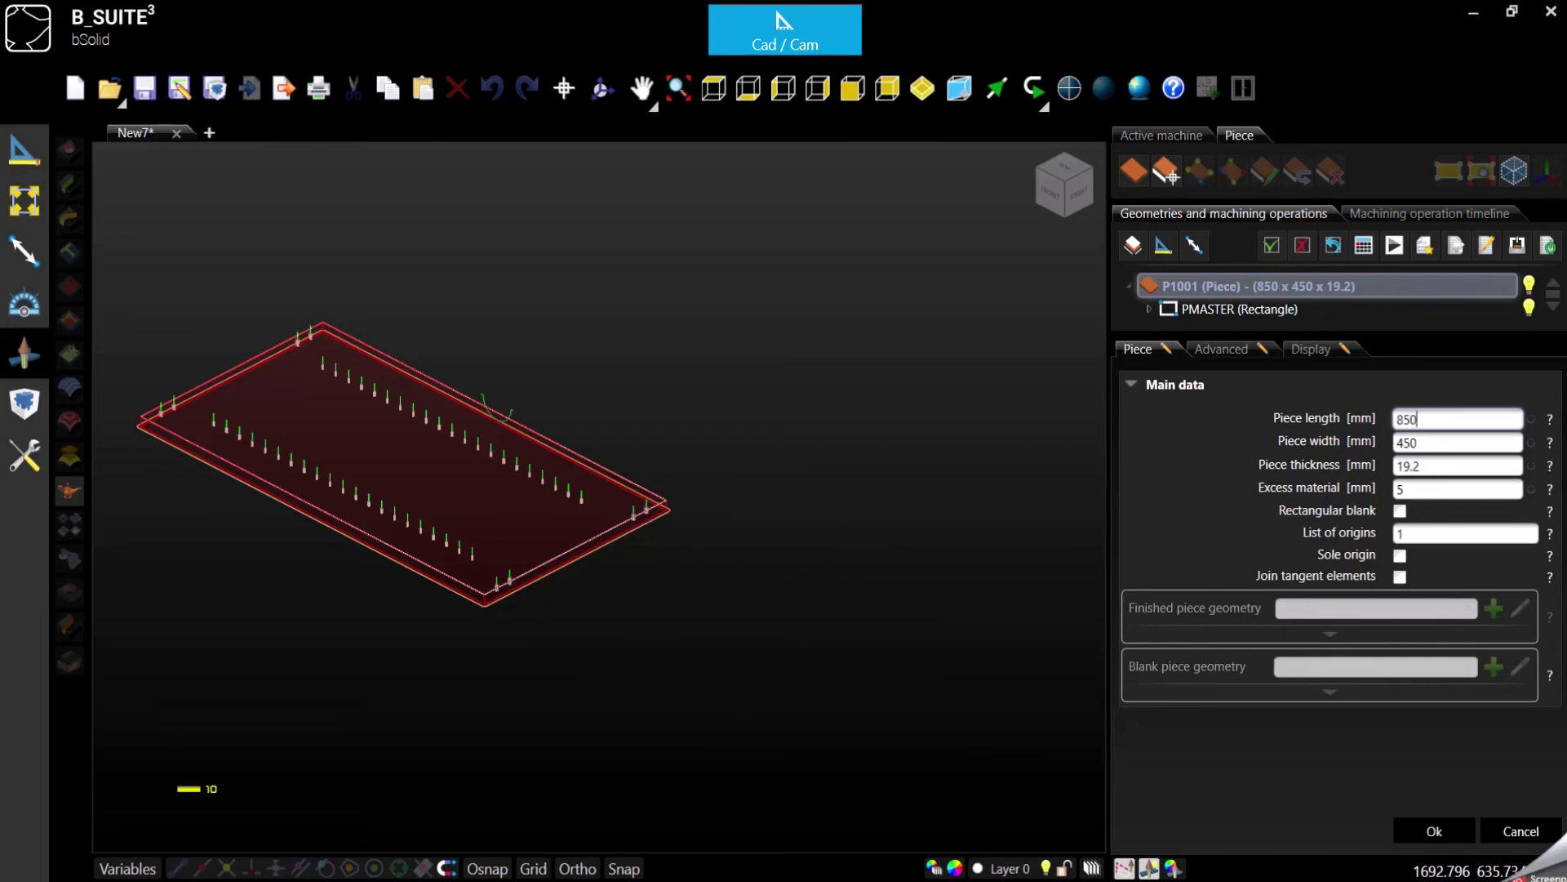
left_click(1447, 829)
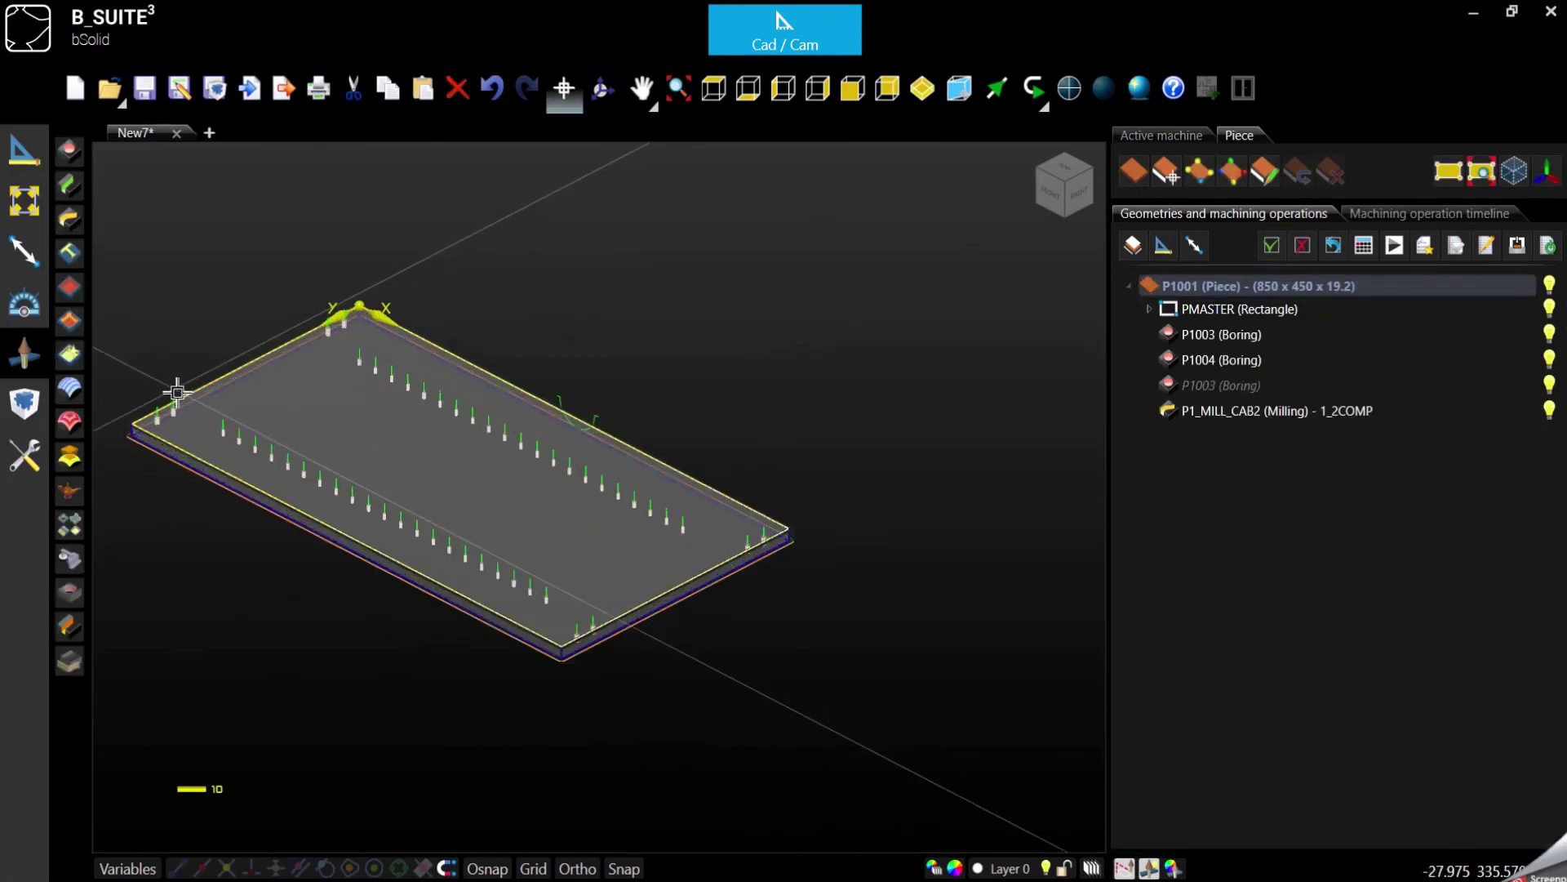
- Run the machining simulation on the resized 850 x 450 mm piece, and close it
left_click(642, 412)
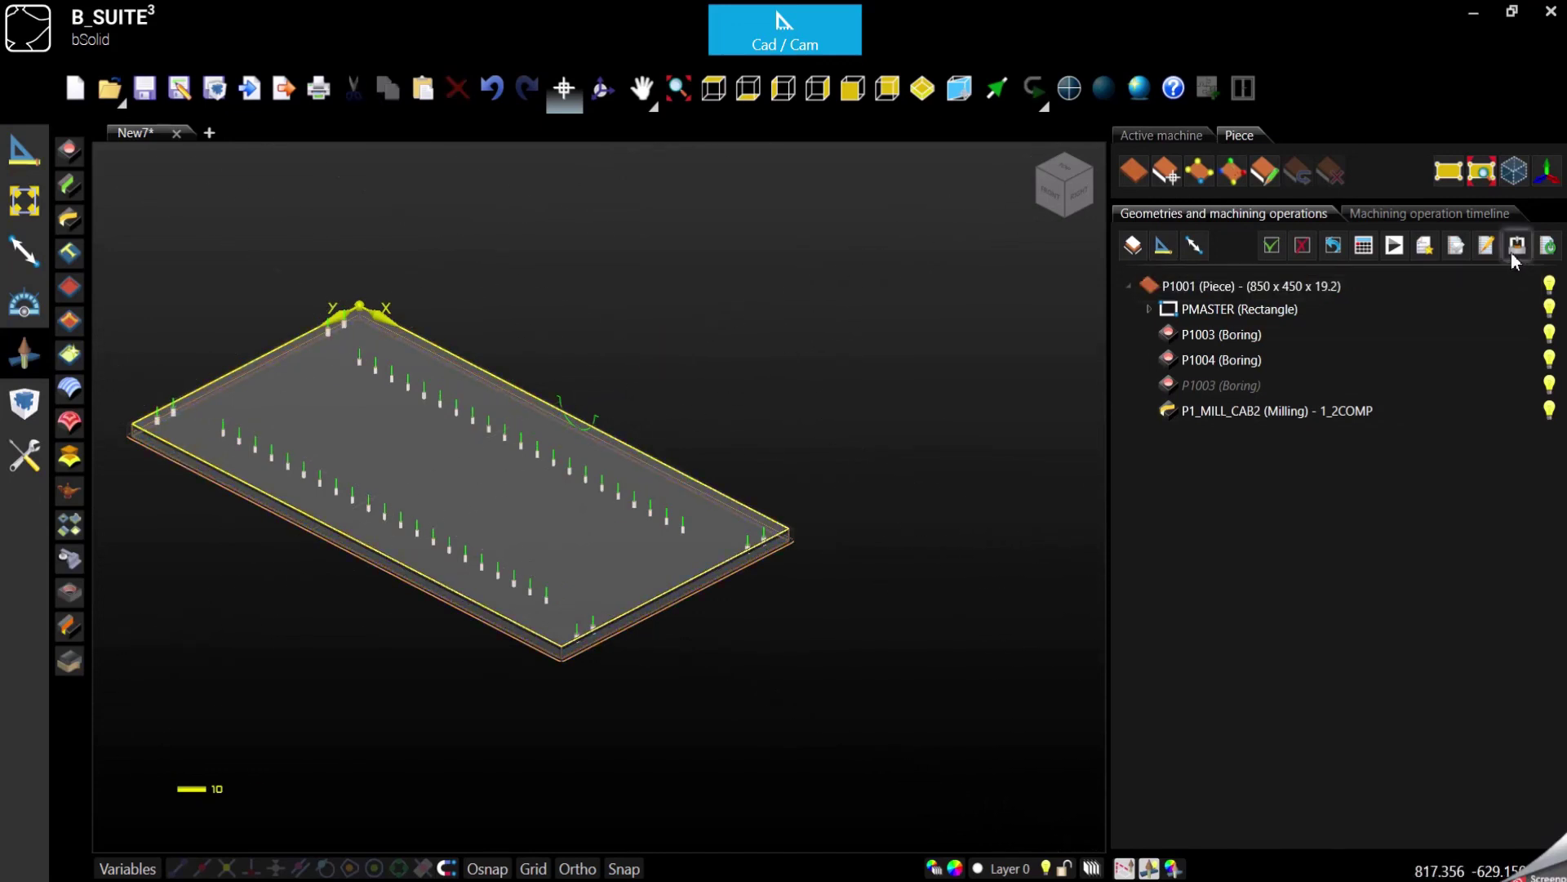
left_click(1454, 247)
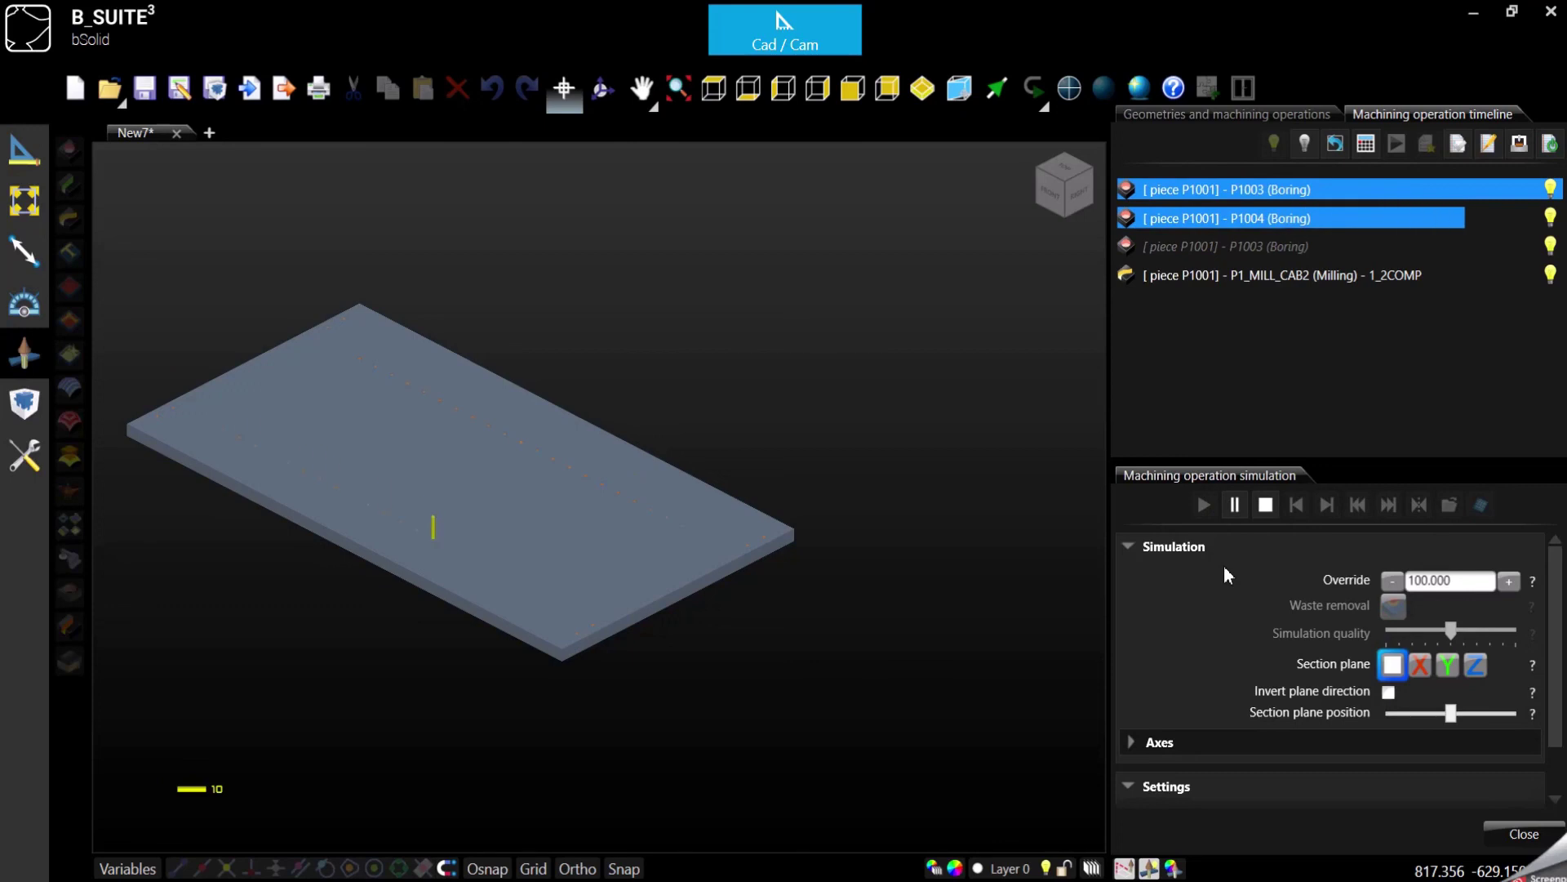
left_click(1262, 507)
left_click(1533, 833)
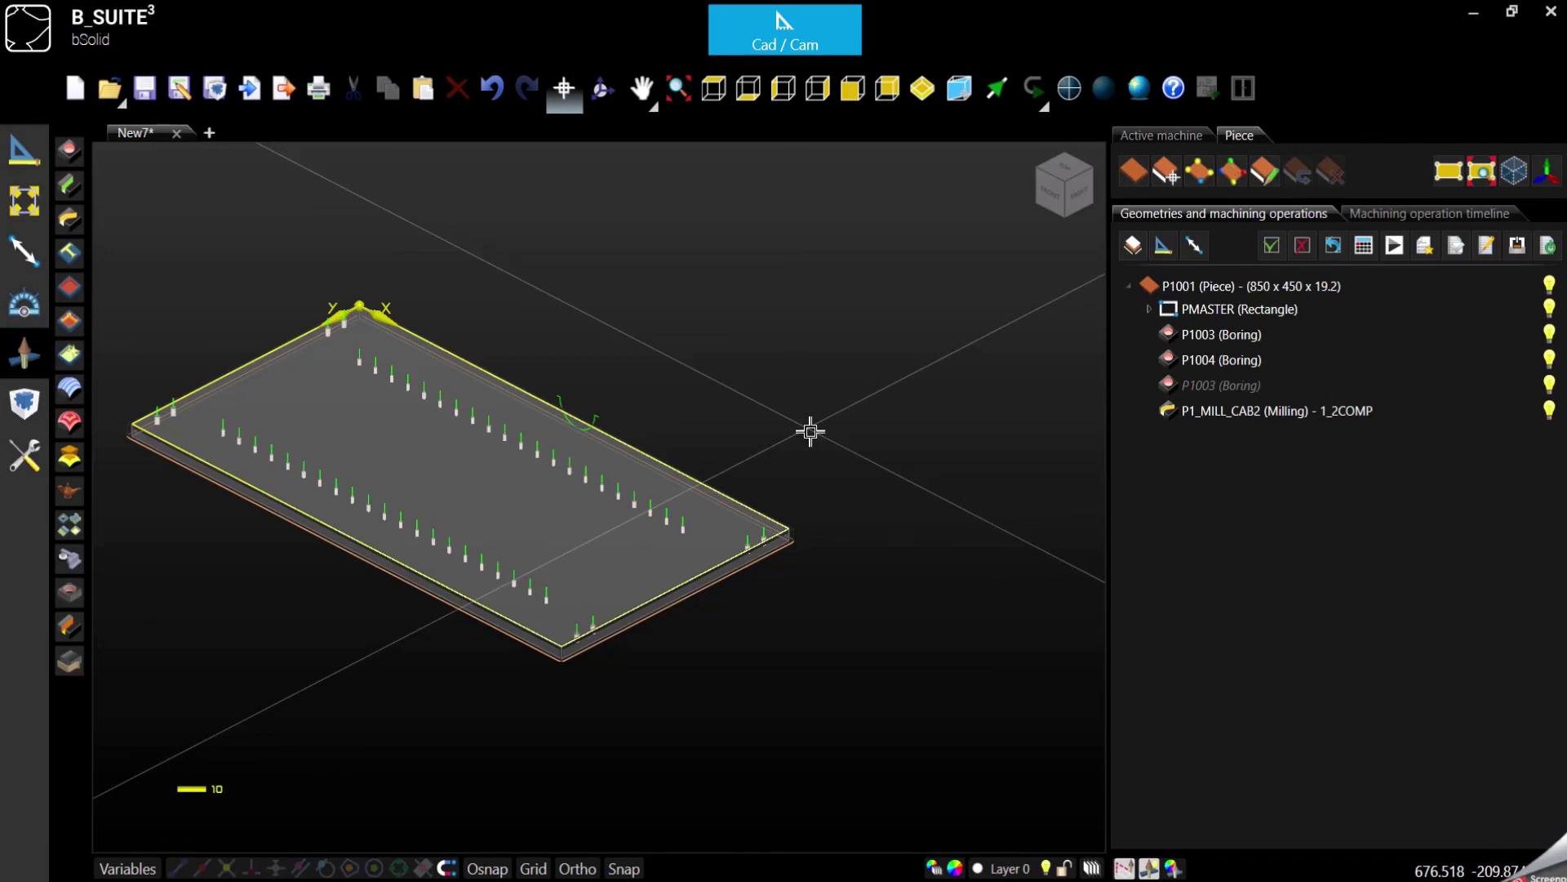